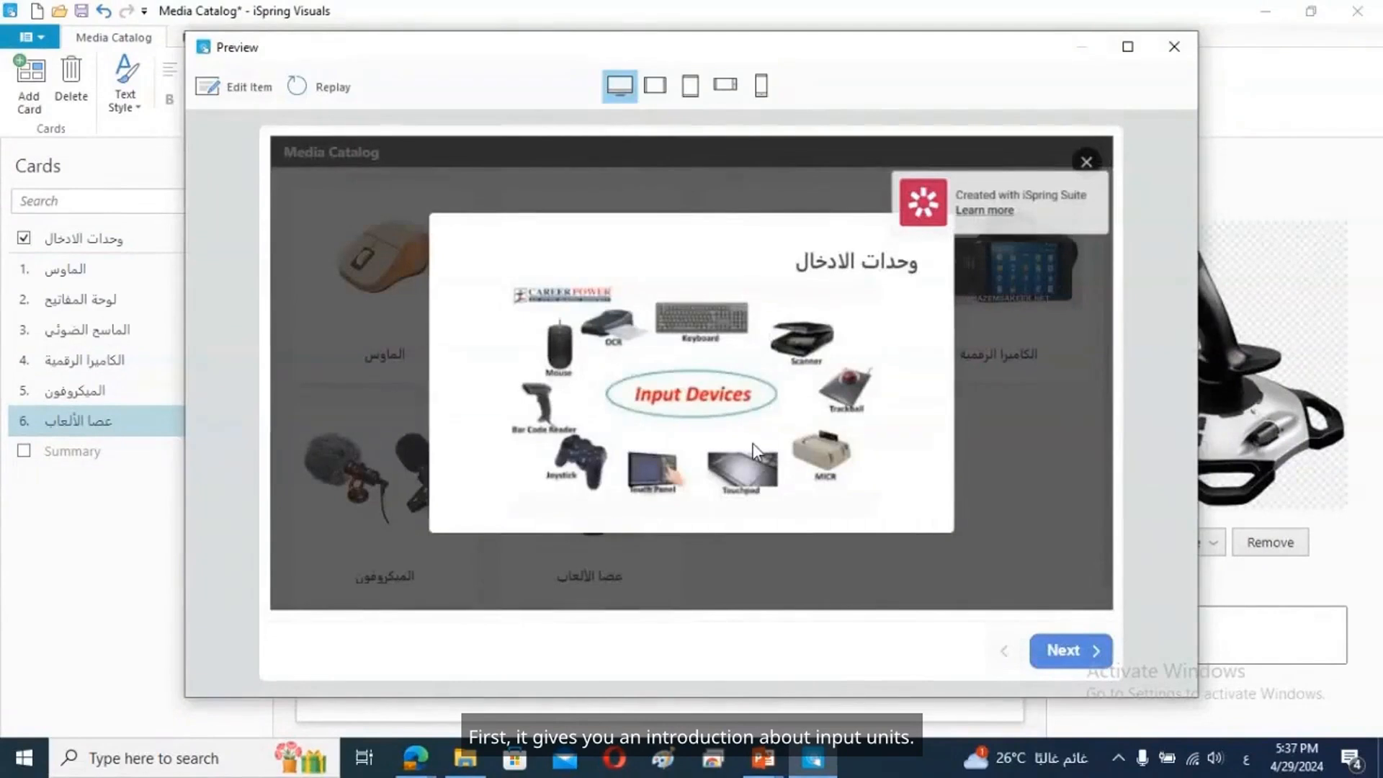
Preview the media catalog past its introduction, opening the mouse card and paging forward beyond the keyboard card.
left_click(1056, 648)
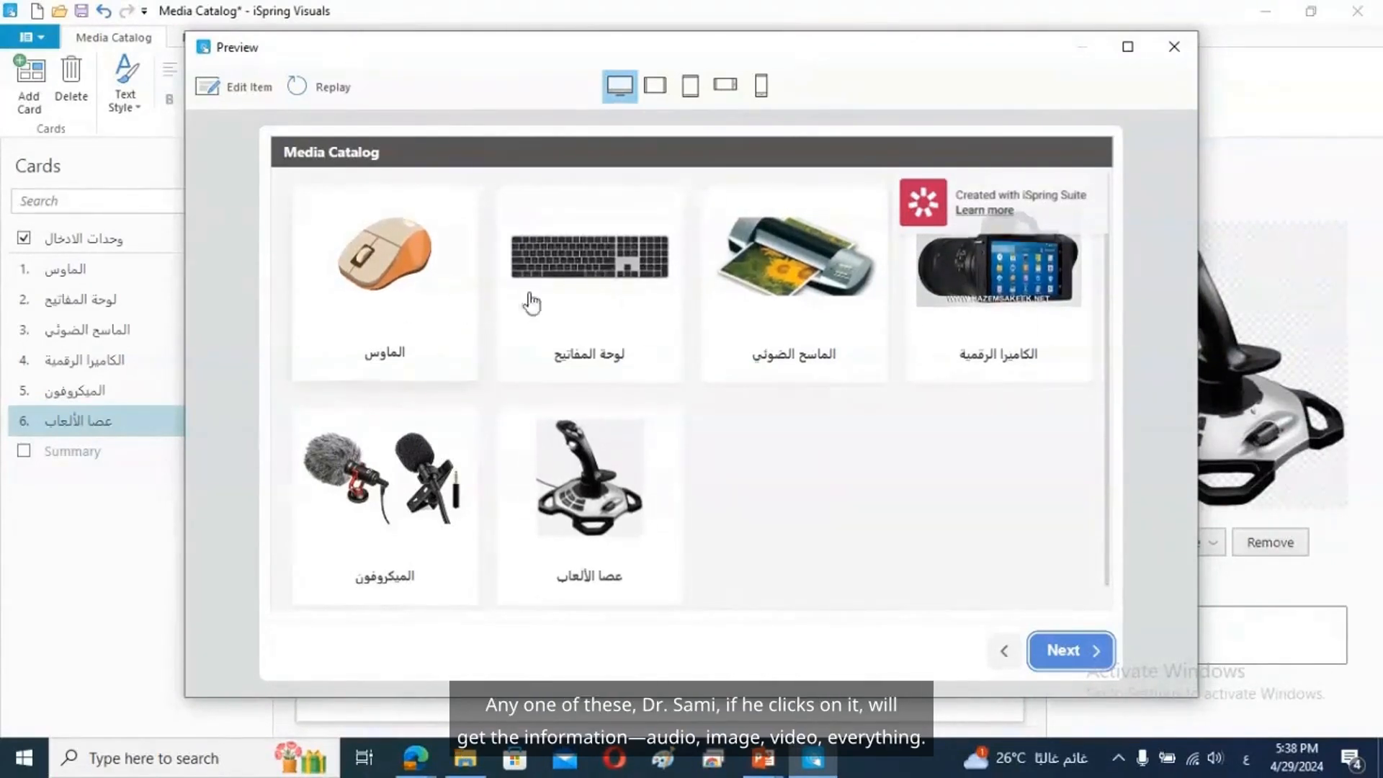
left_click(413, 291)
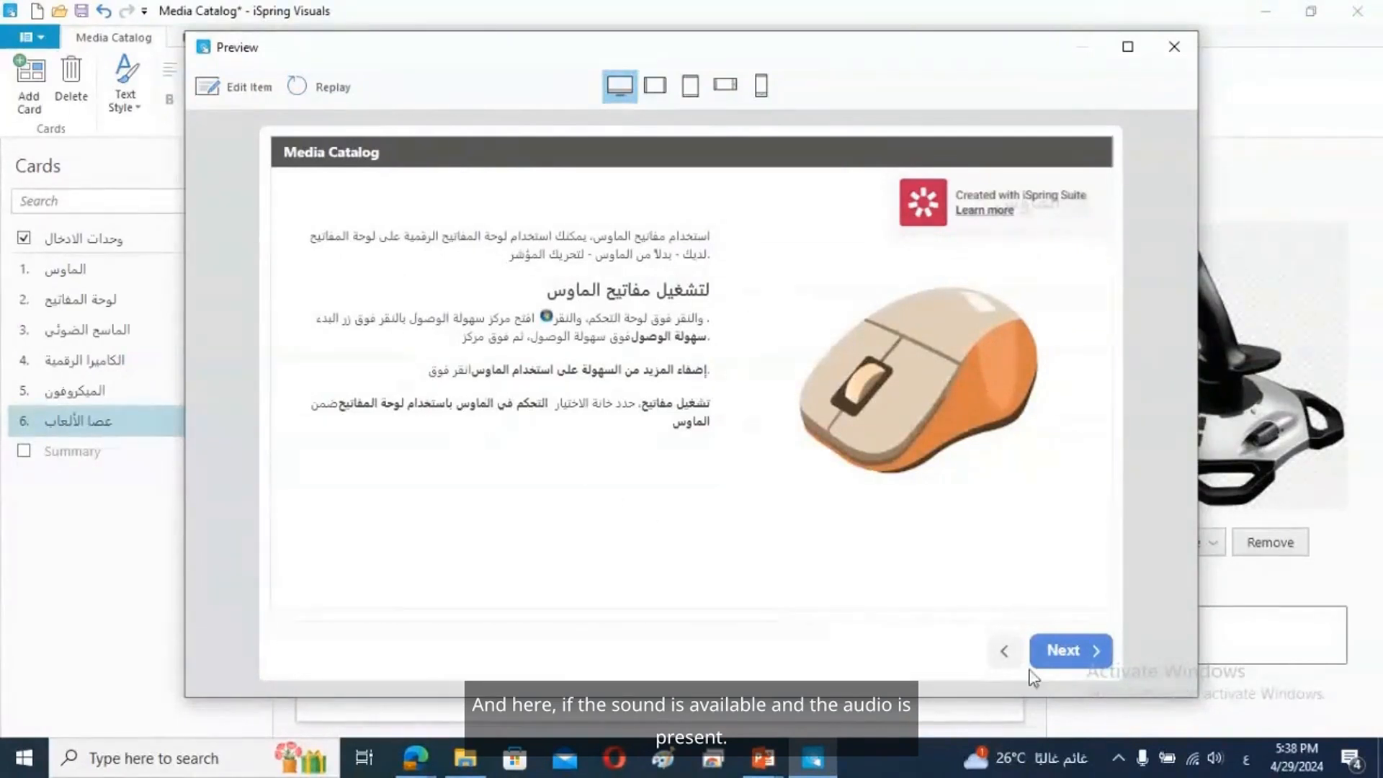
left_click(1069, 656)
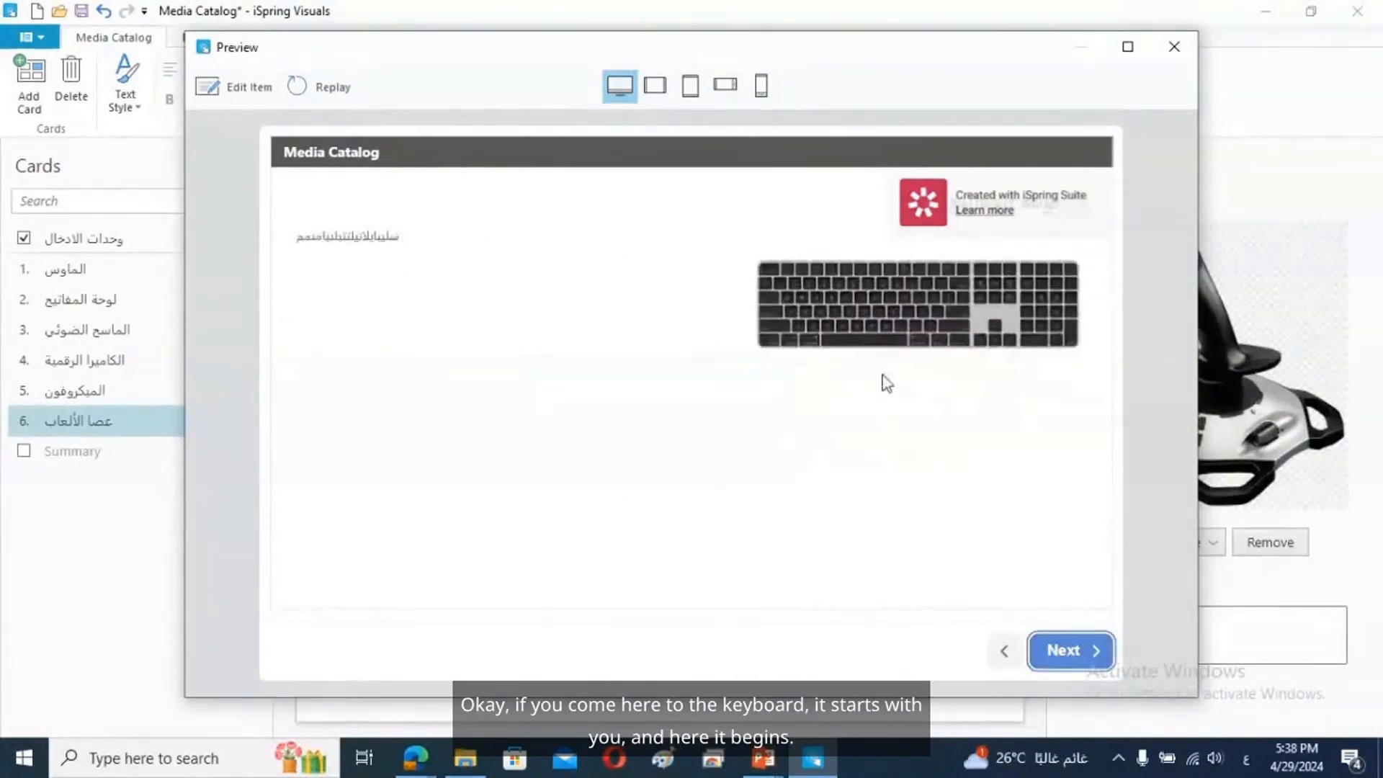
left_click(1065, 652)
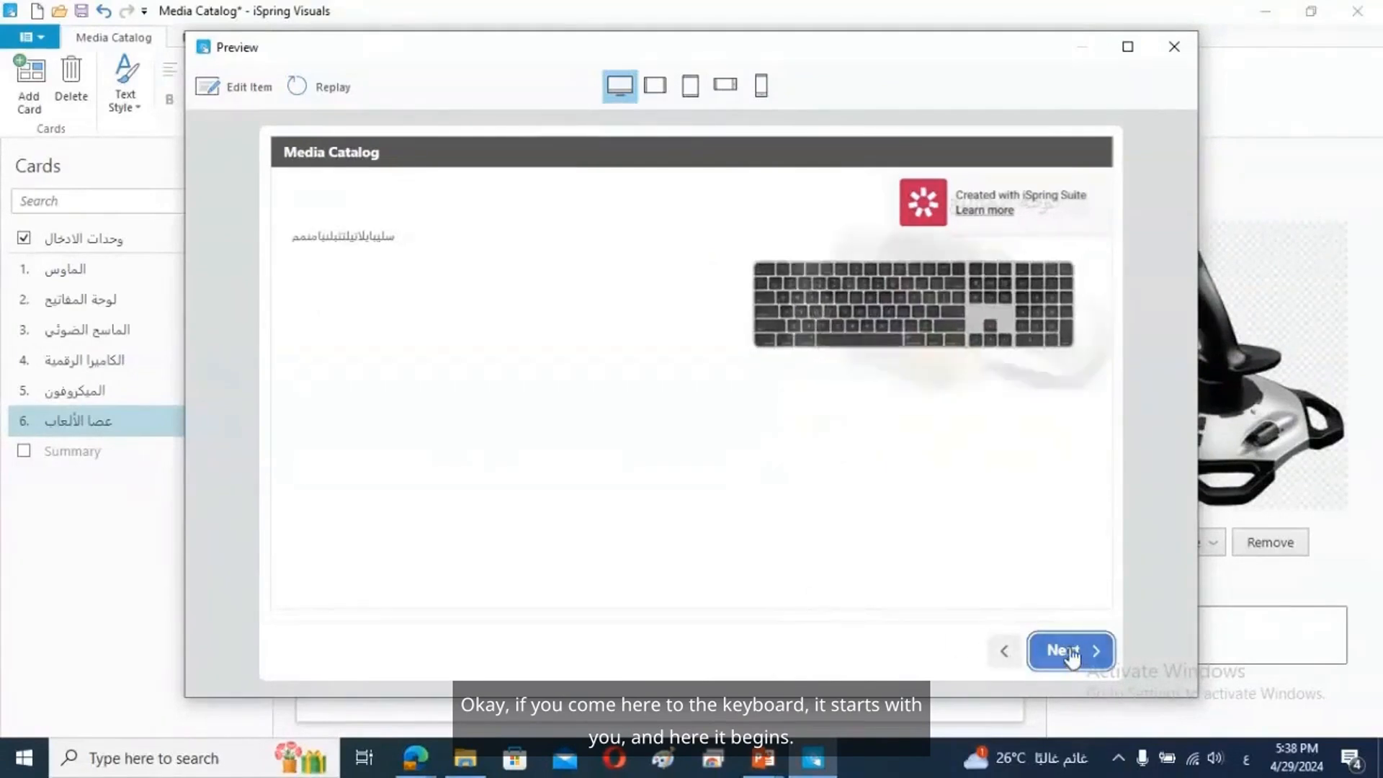
Replay the media catalog preview, check the digital camera card and the ones before it, and restart to the card grid.
left_click(322, 82)
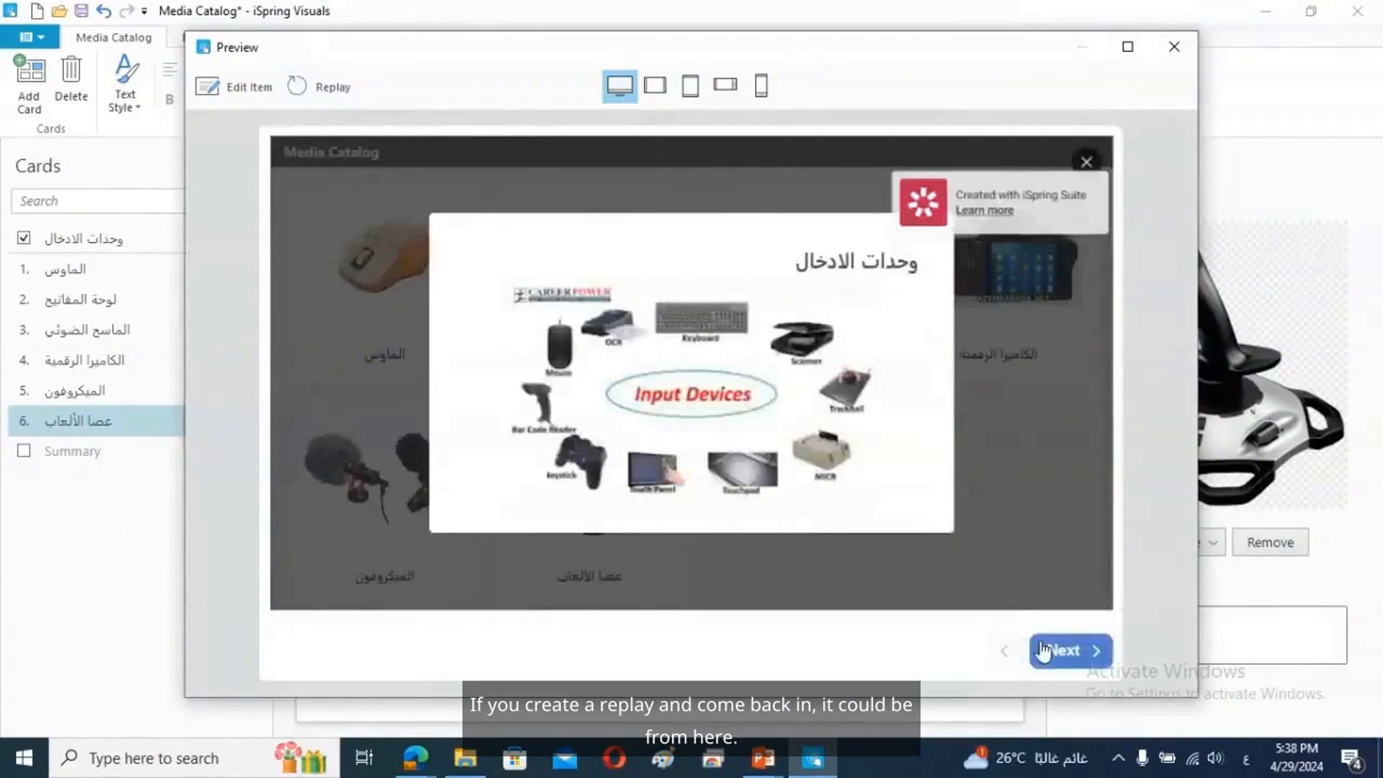
left_click(1051, 652)
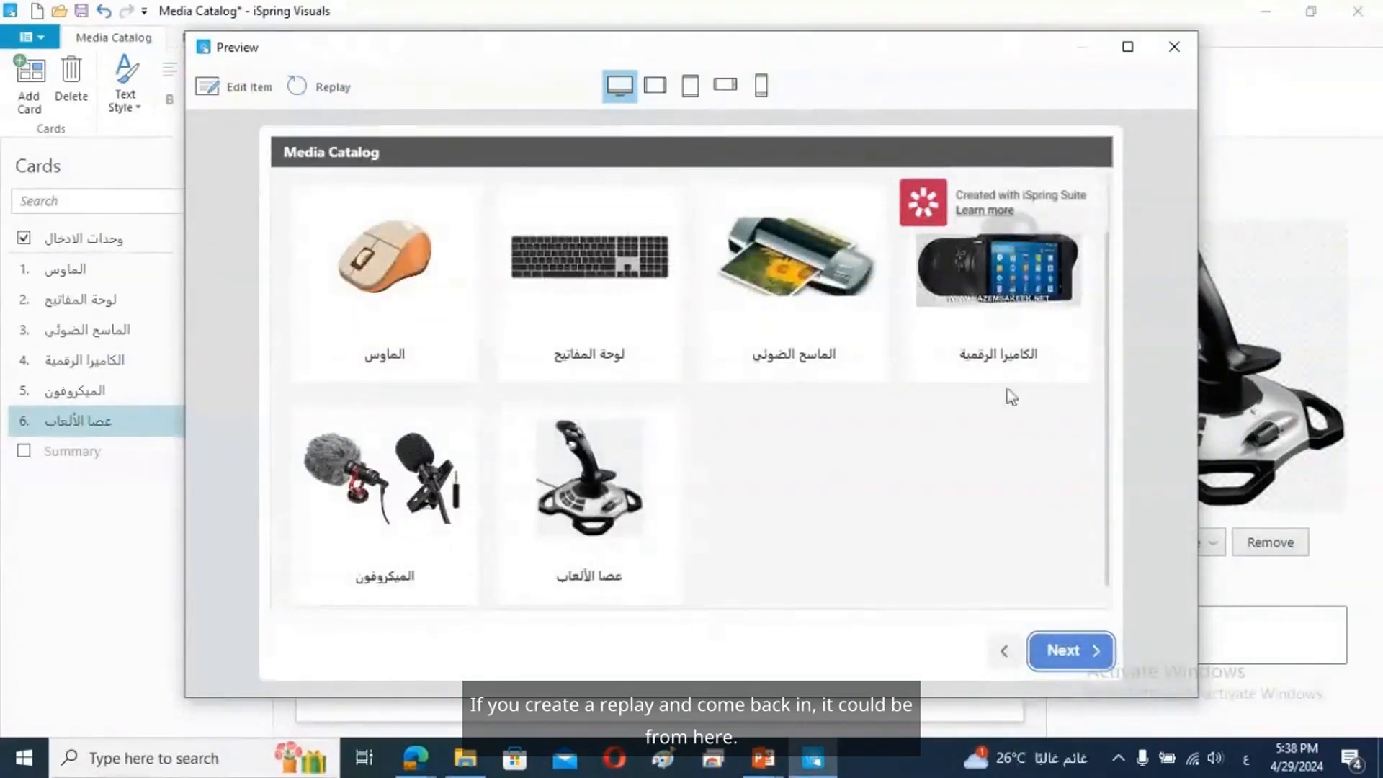
left_click(1009, 328)
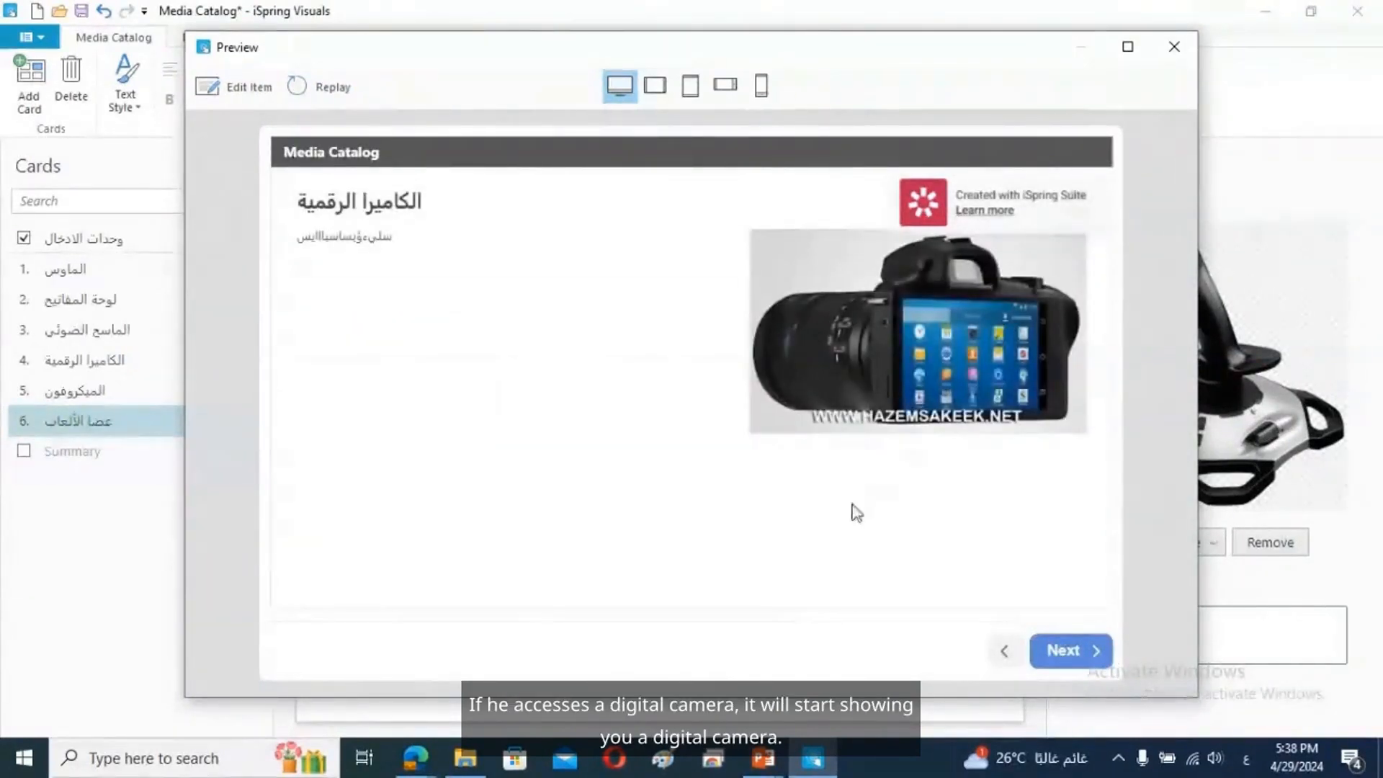
left_click(1001, 653)
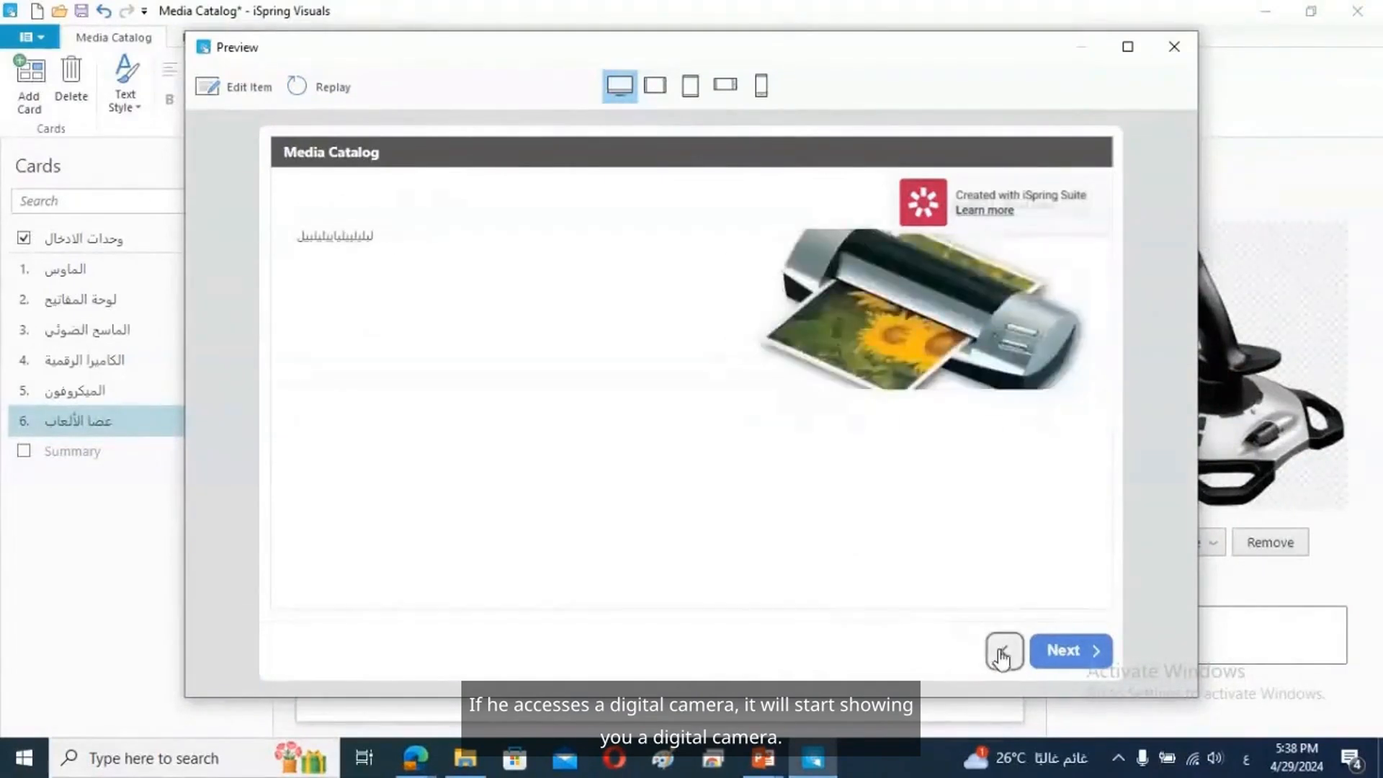
left_click(1002, 653)
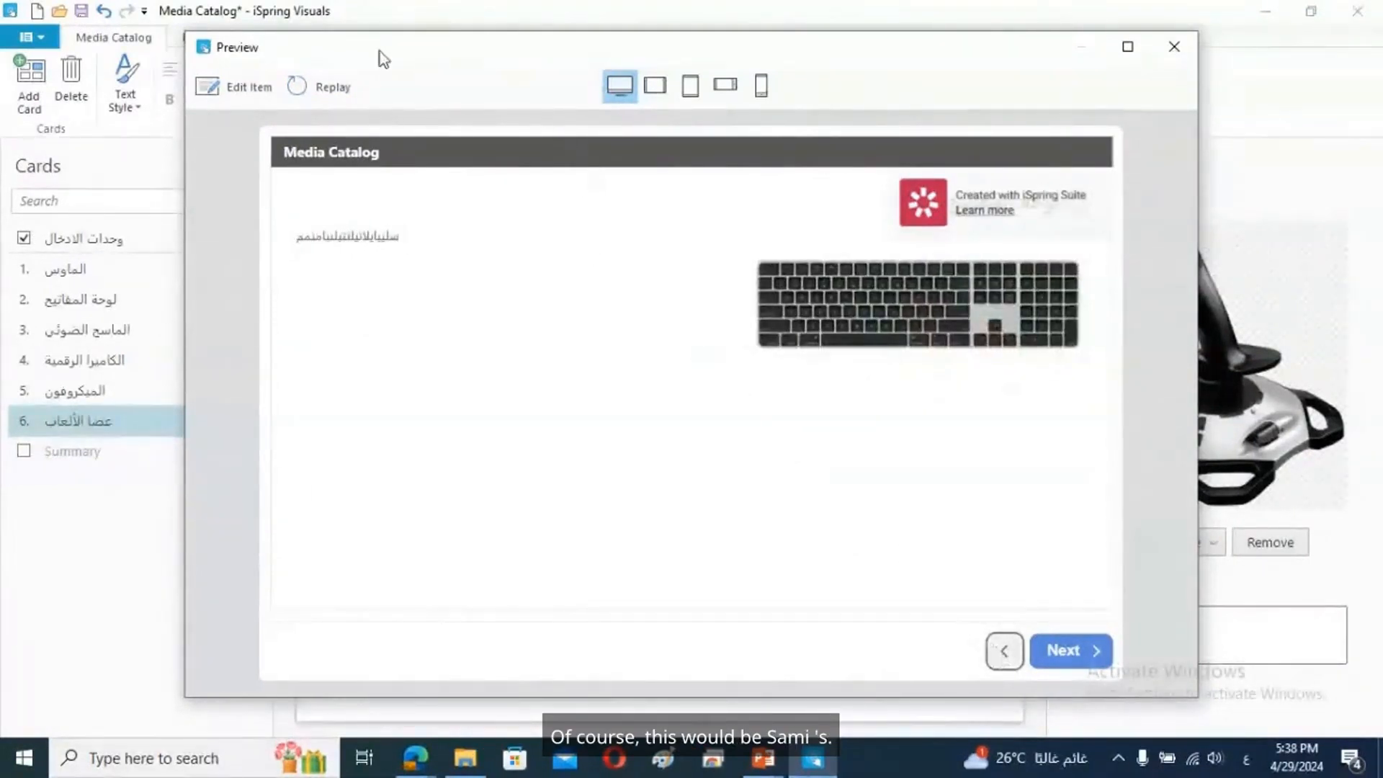
left_click(297, 87)
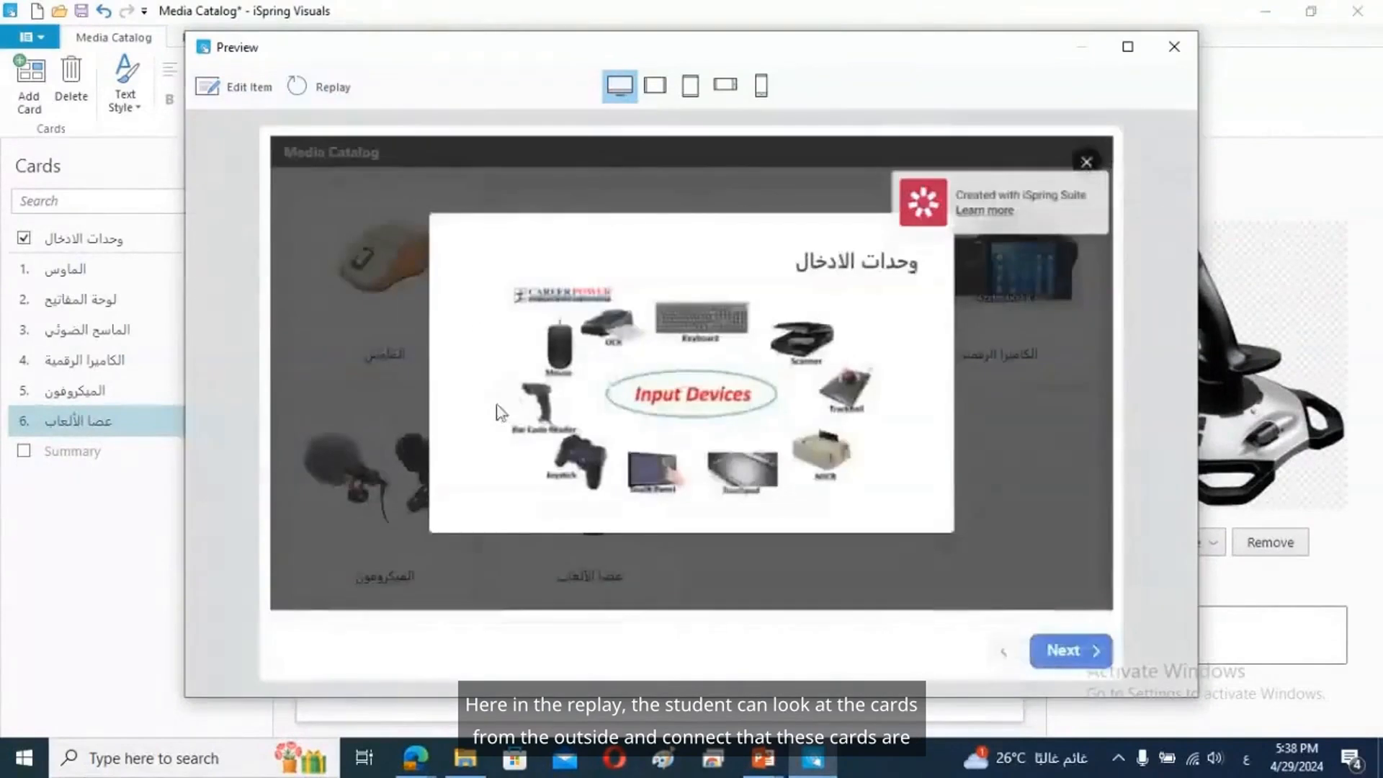
left_click(1063, 651)
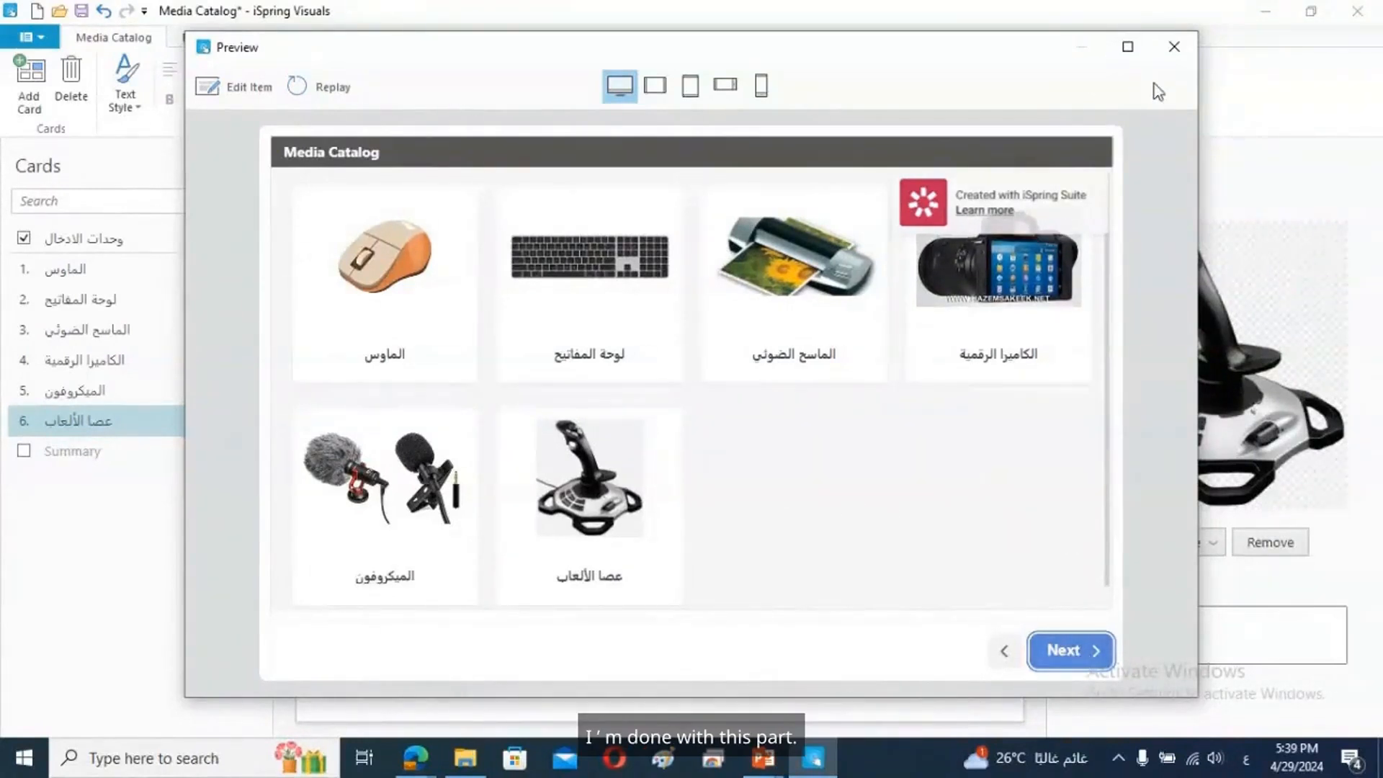
Close the preview and save the media catalog interaction back to the course.
left_click(1174, 46)
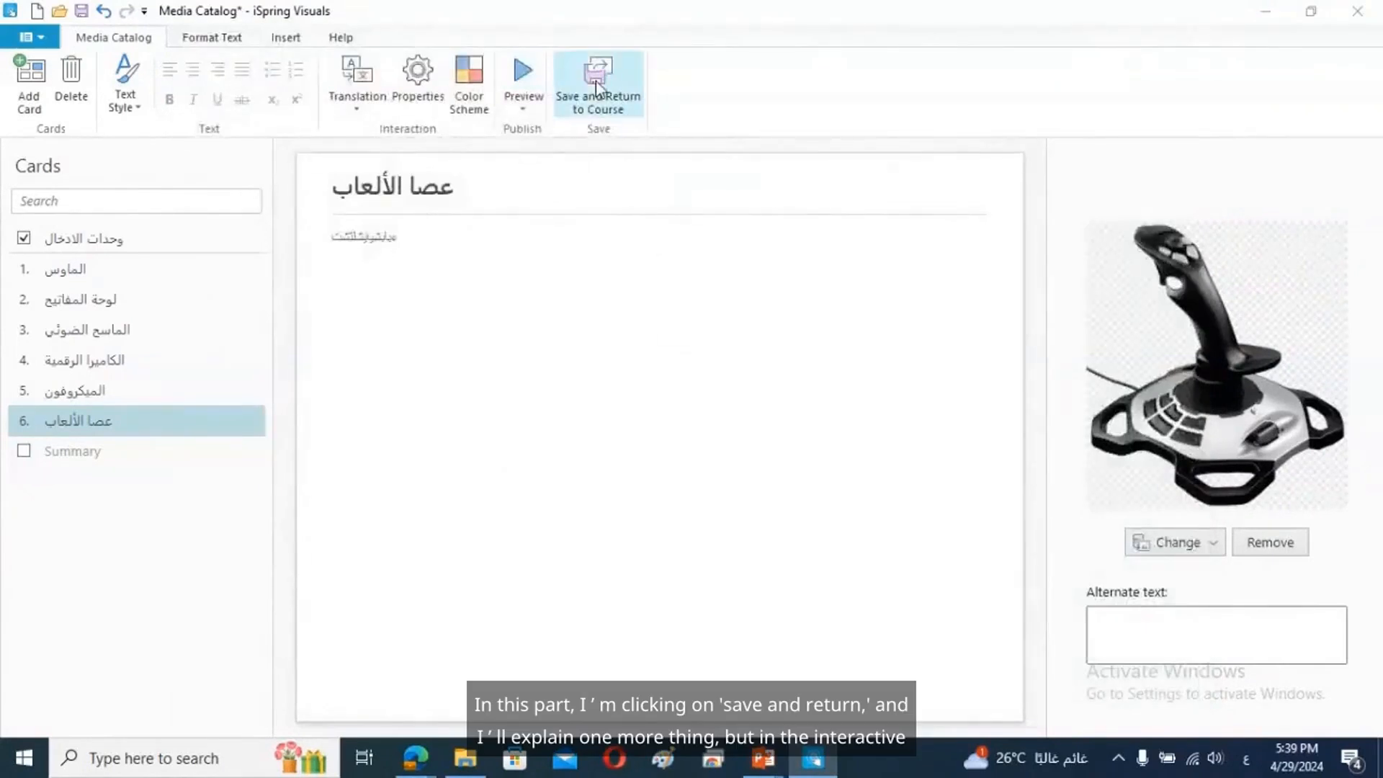
left_click(595, 80)
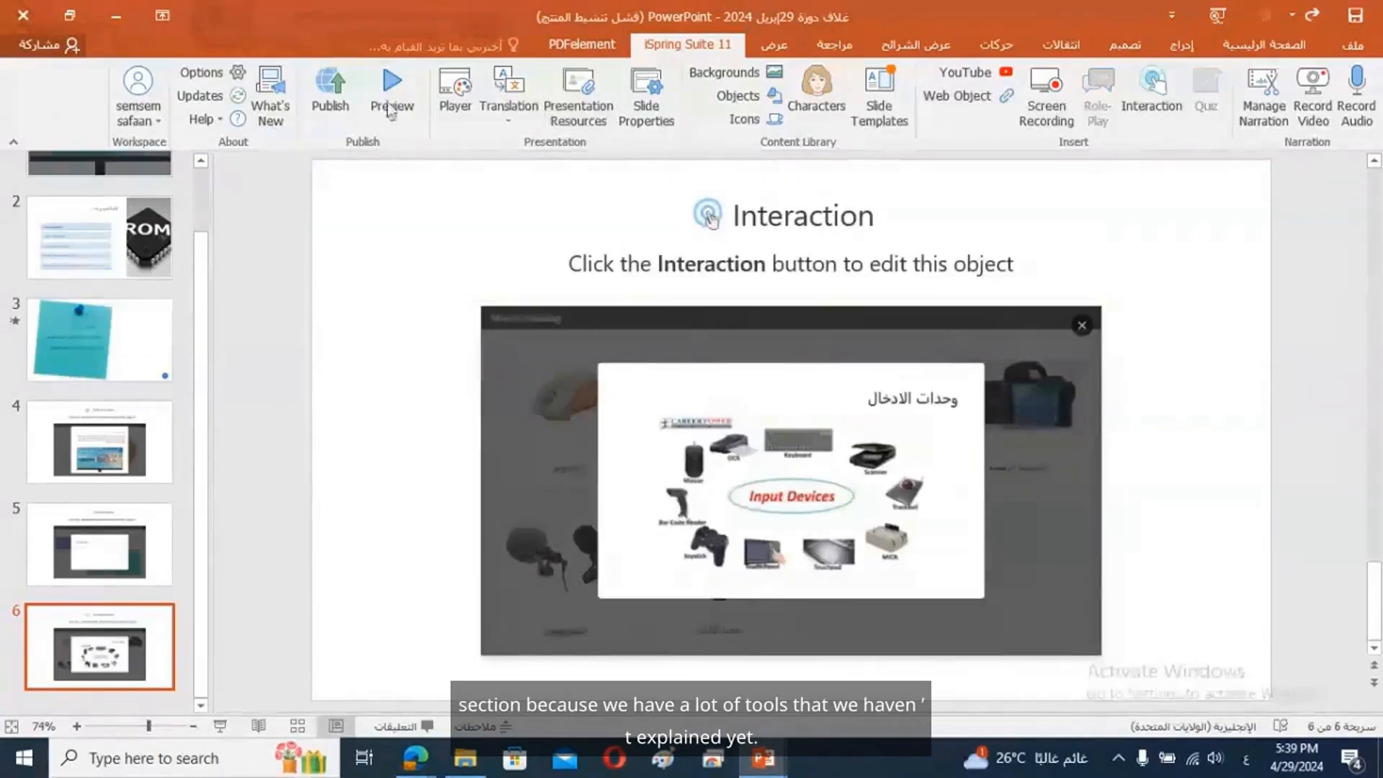
Add a blank slide at the end of the presentation and launch the interaction editor for it.
left_click(1261, 46)
left_click(1278, 94)
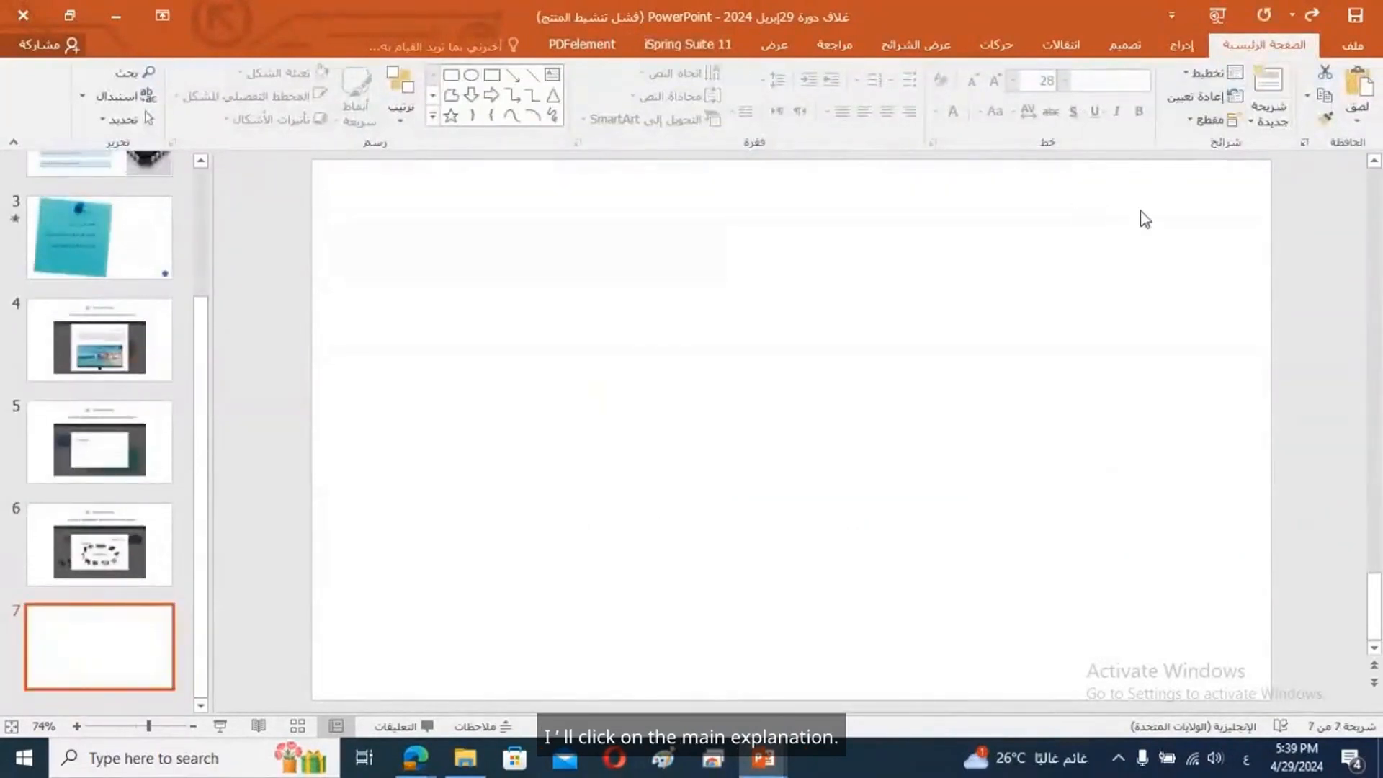
left_click(688, 48)
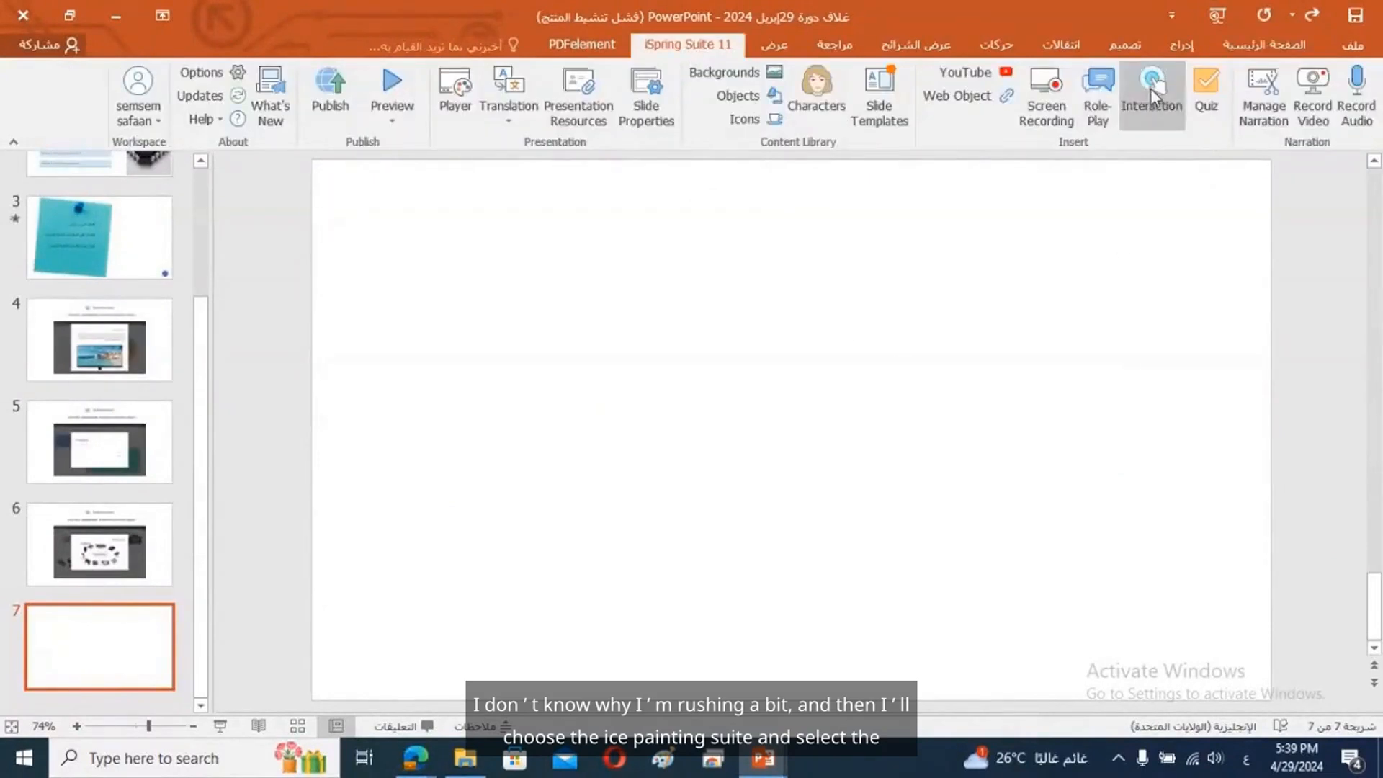
left_click(1140, 130)
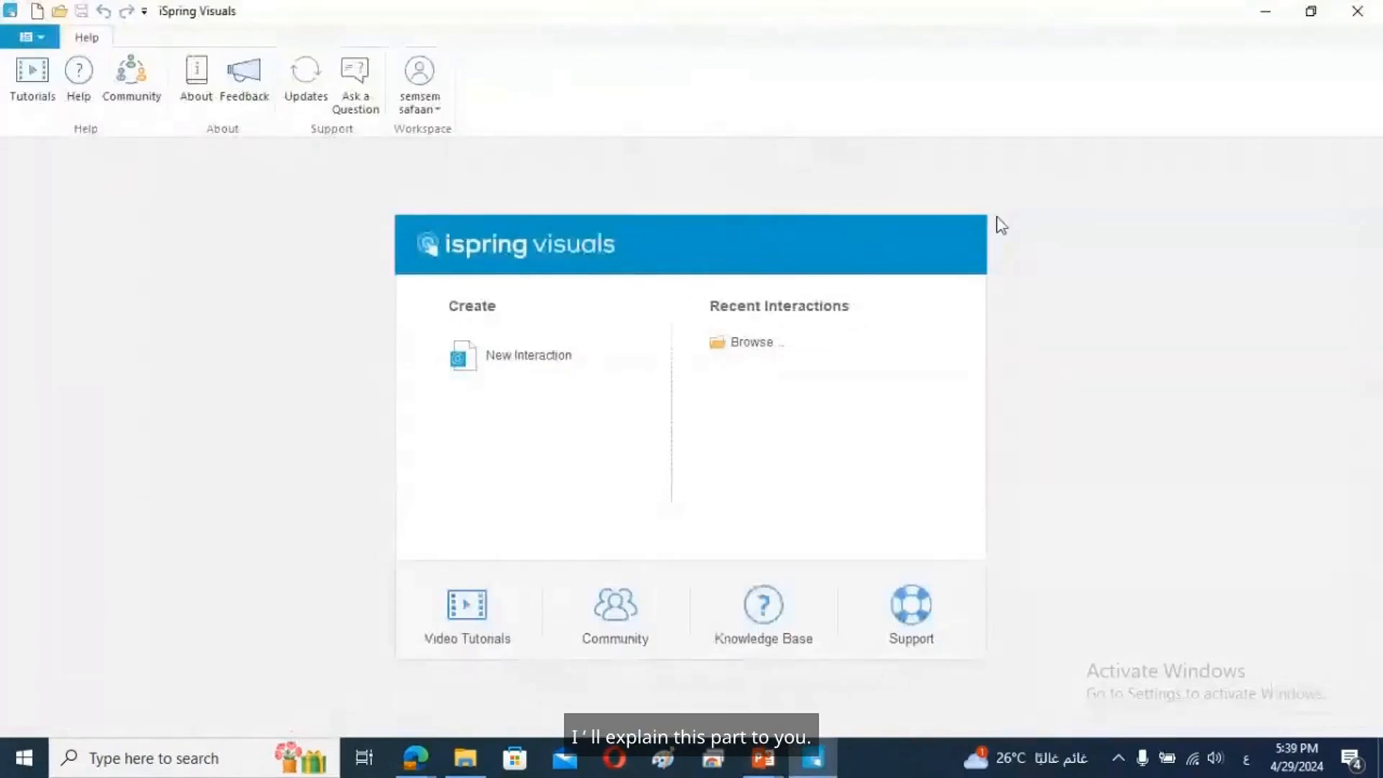
Create a new Hotspot interaction from the Annotation types.
left_click(526, 358)
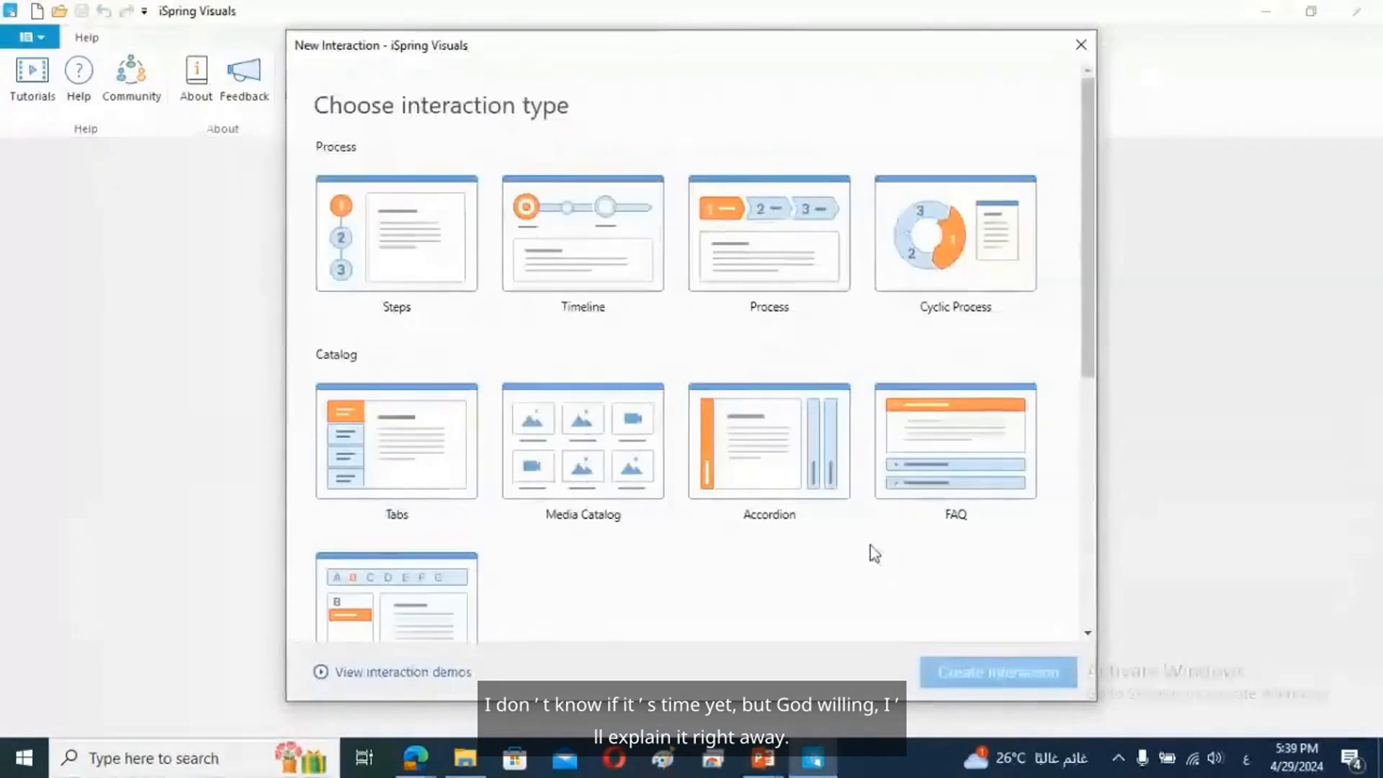
left_click_drag(1082, 300, 1095, 542)
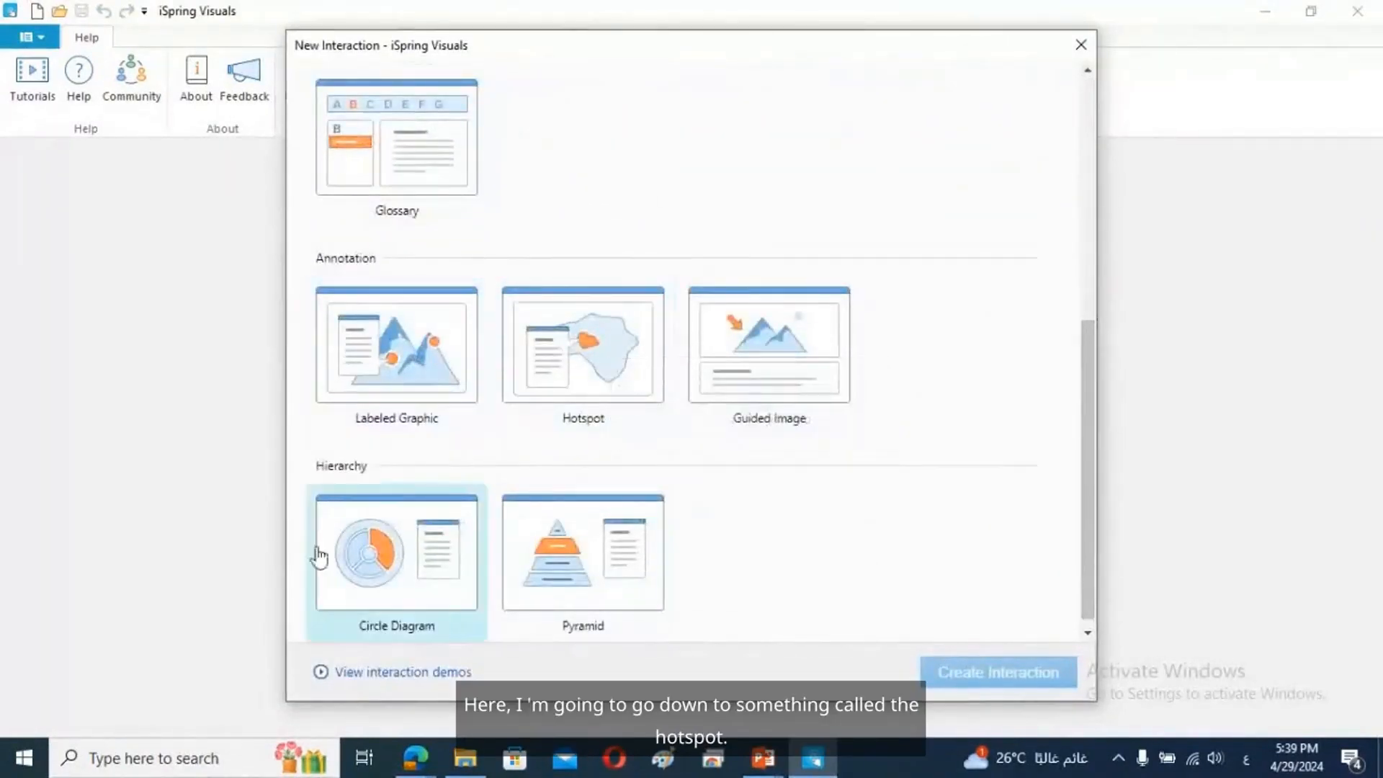
left_click(595, 369)
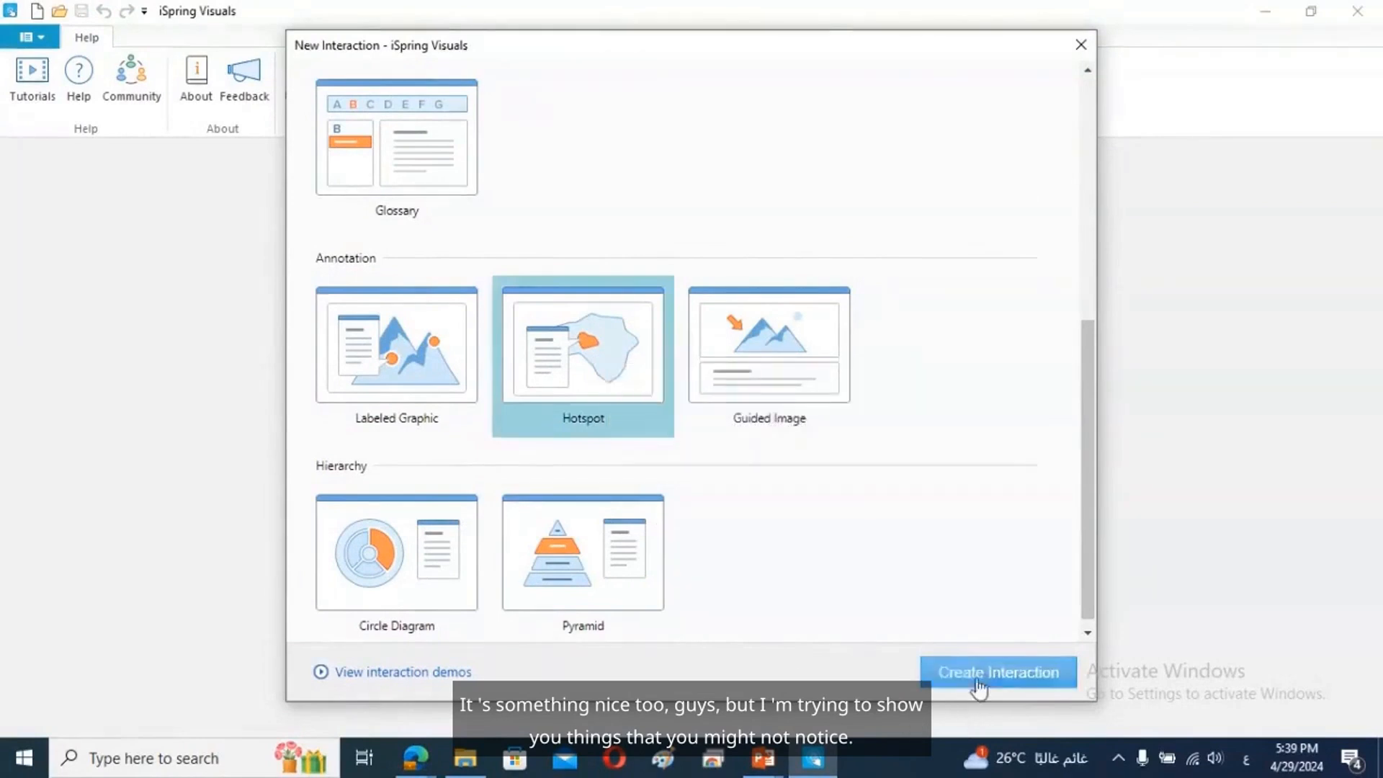
left_click(982, 675)
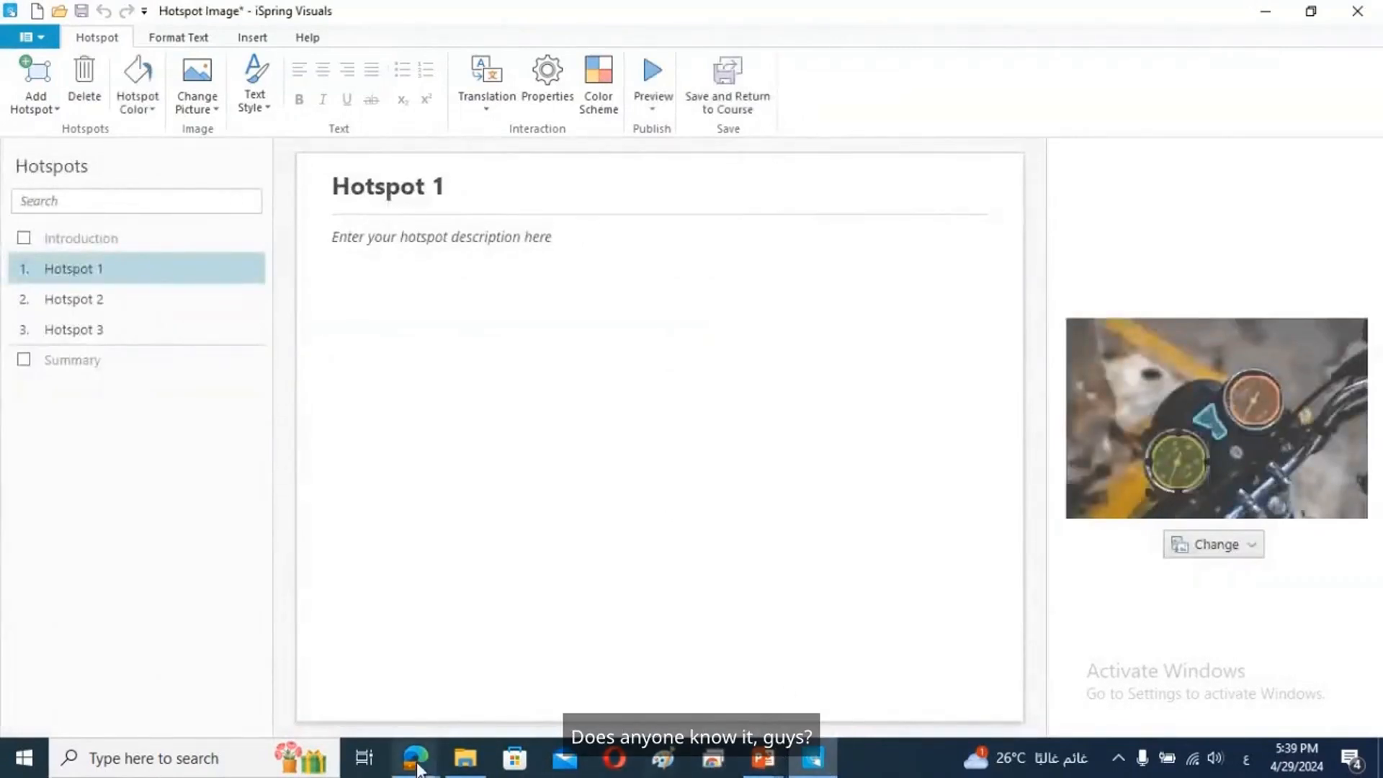
Check the online class session's chat in the browser and return to iSpring Visuals.
mouse_move(413, 760)
left_click(399, 728)
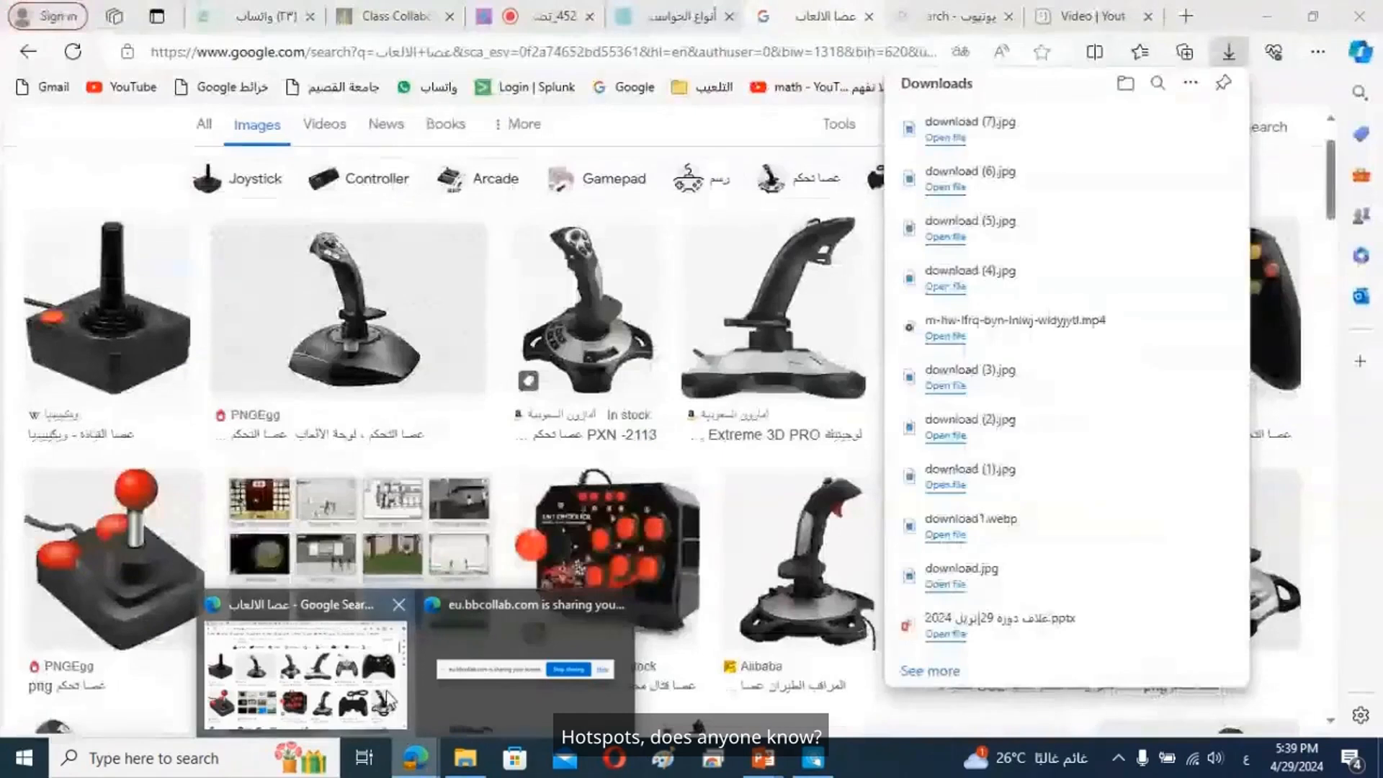
left_click(541, 20)
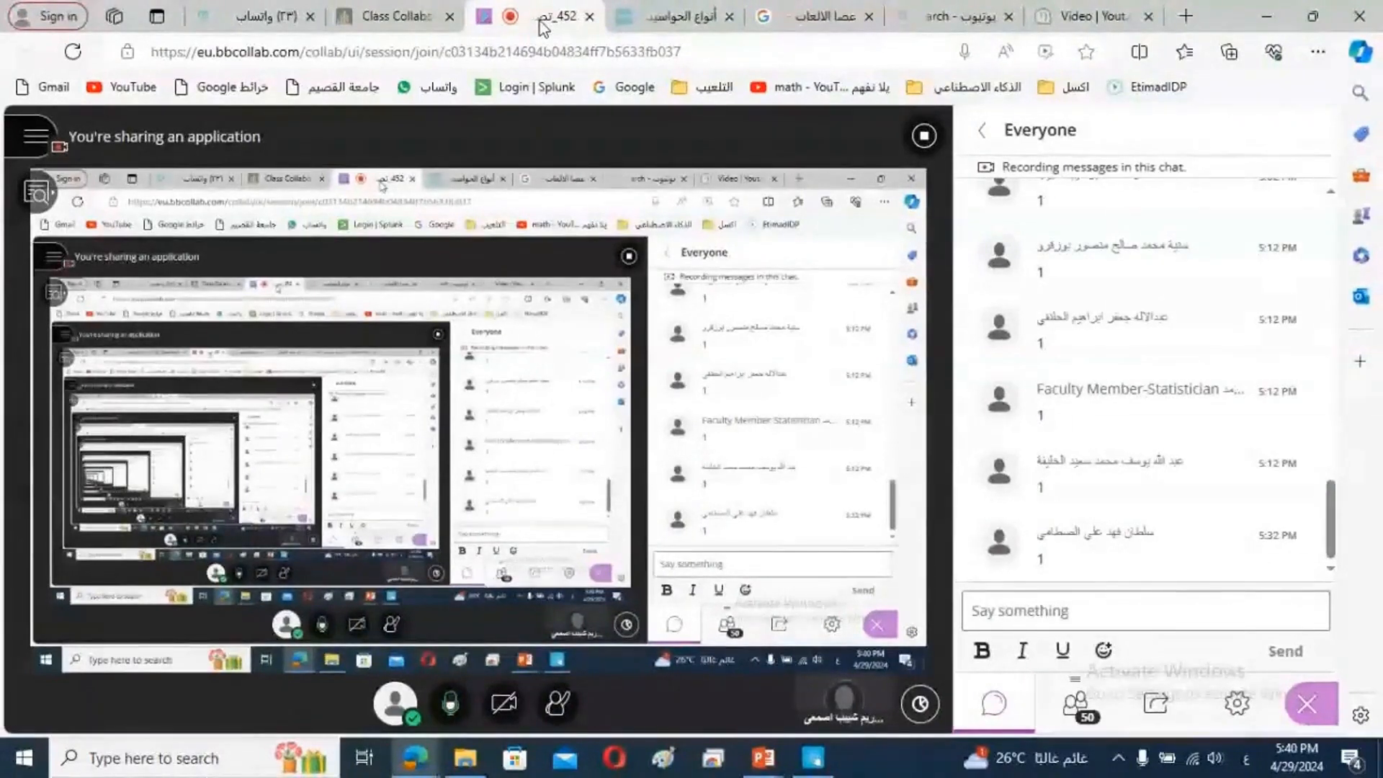
left_click(813, 757)
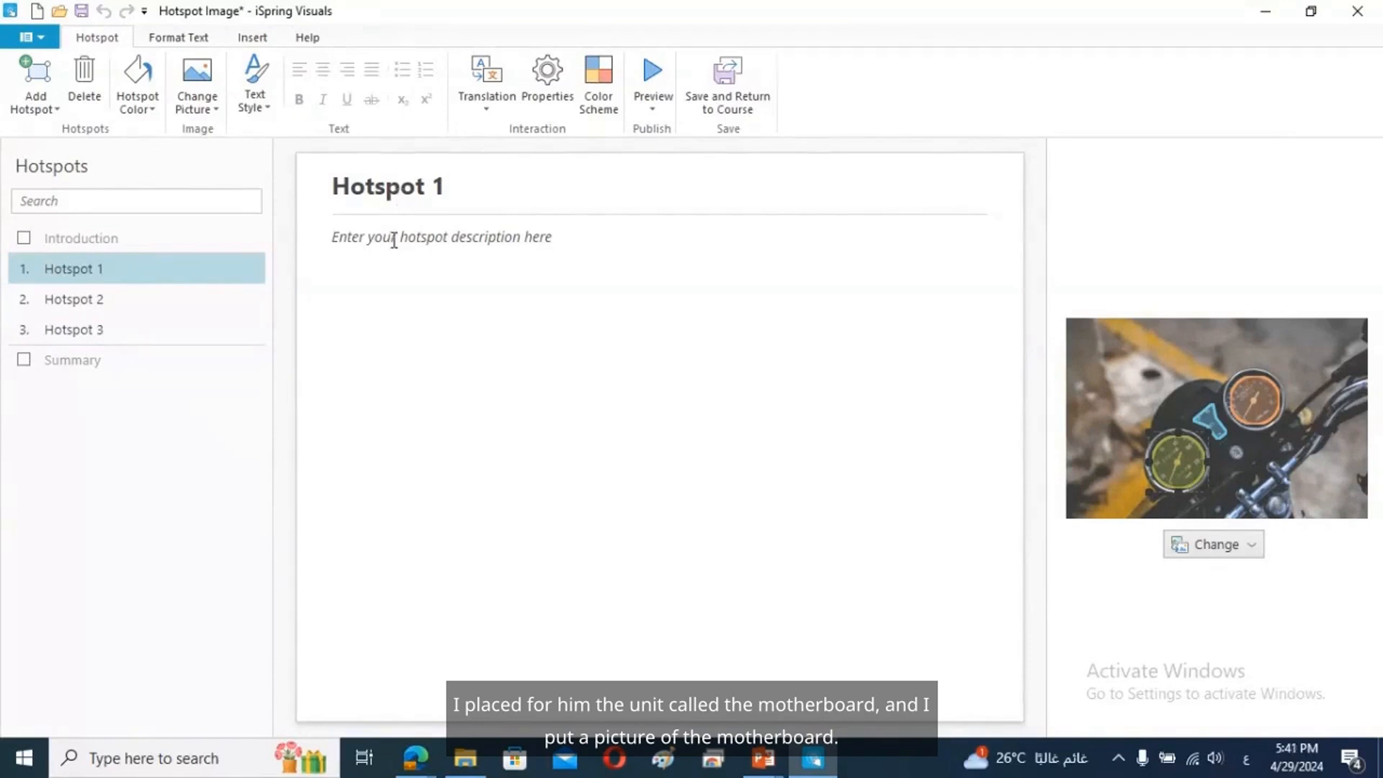
Replace the hotspot image with the motherboard picture "download (1)" from the lesson's photo folder.
left_click(1227, 549)
left_click(1229, 575)
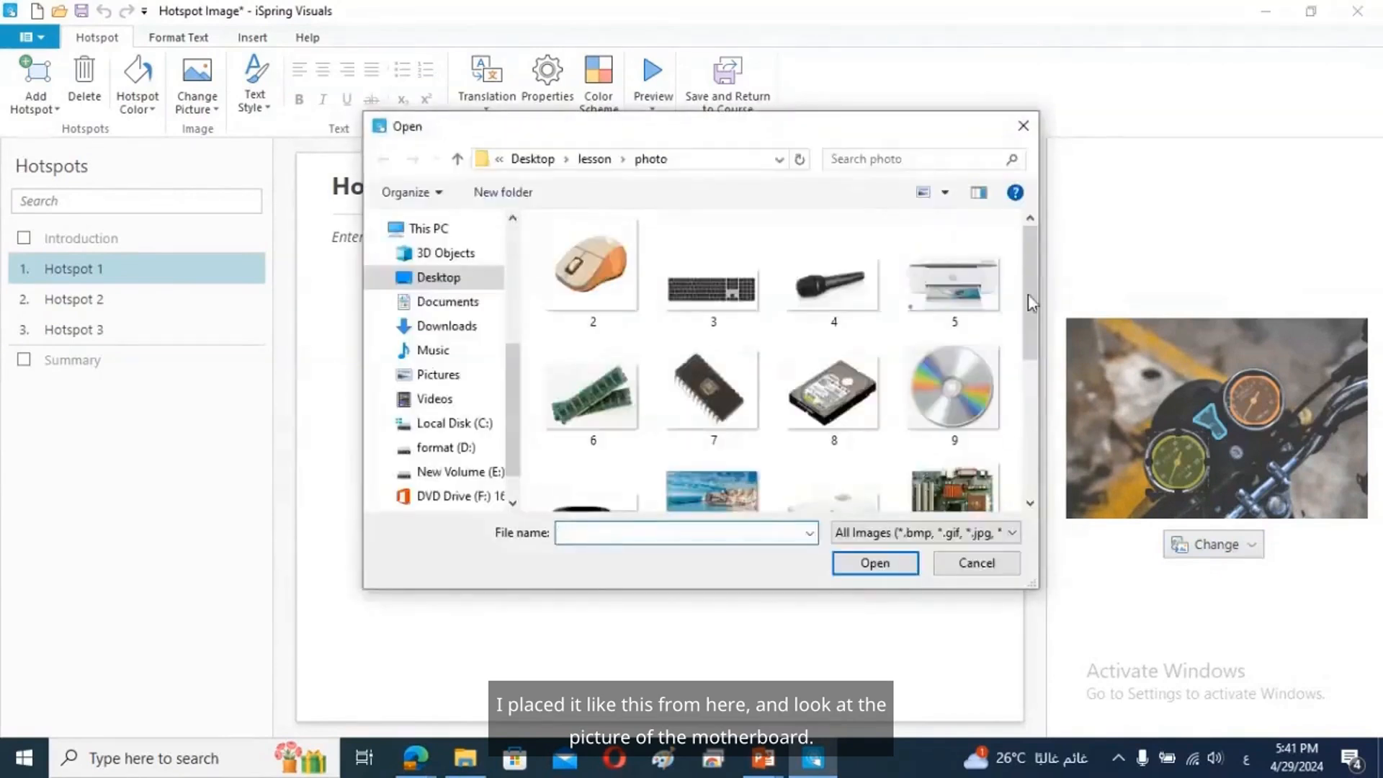
left_click_drag(1028, 297, 1038, 374)
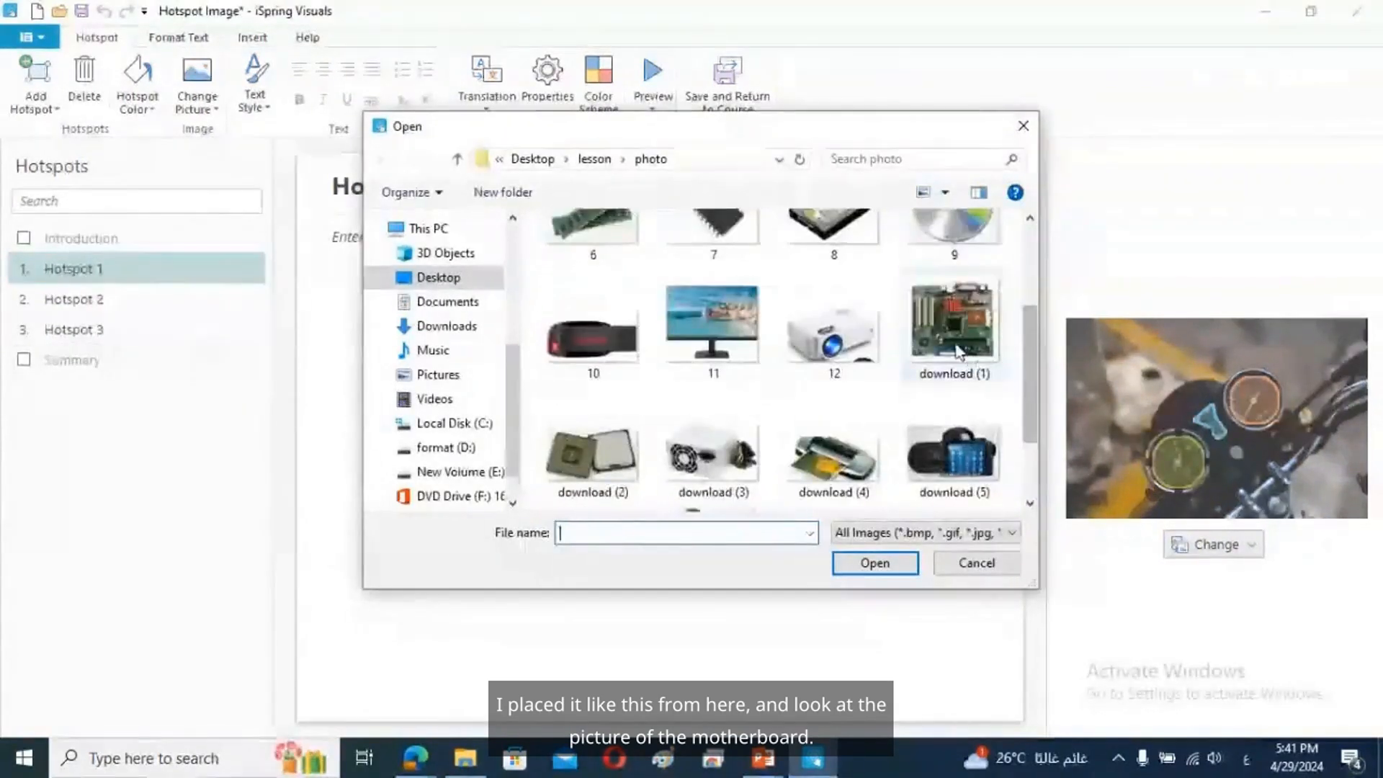
double_click(958, 352)
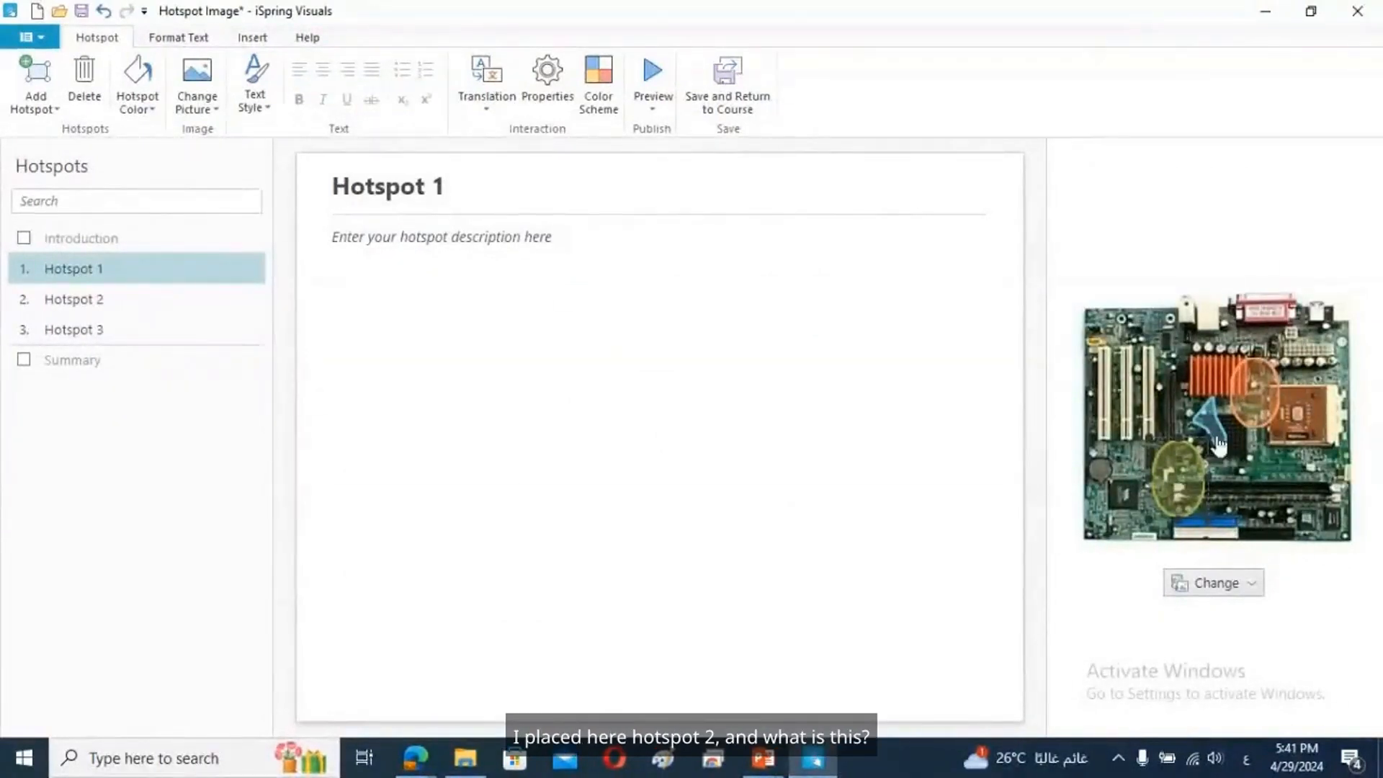
Select the hotspots one after another to identify which area each marks on the motherboard picture.
left_click(108, 299)
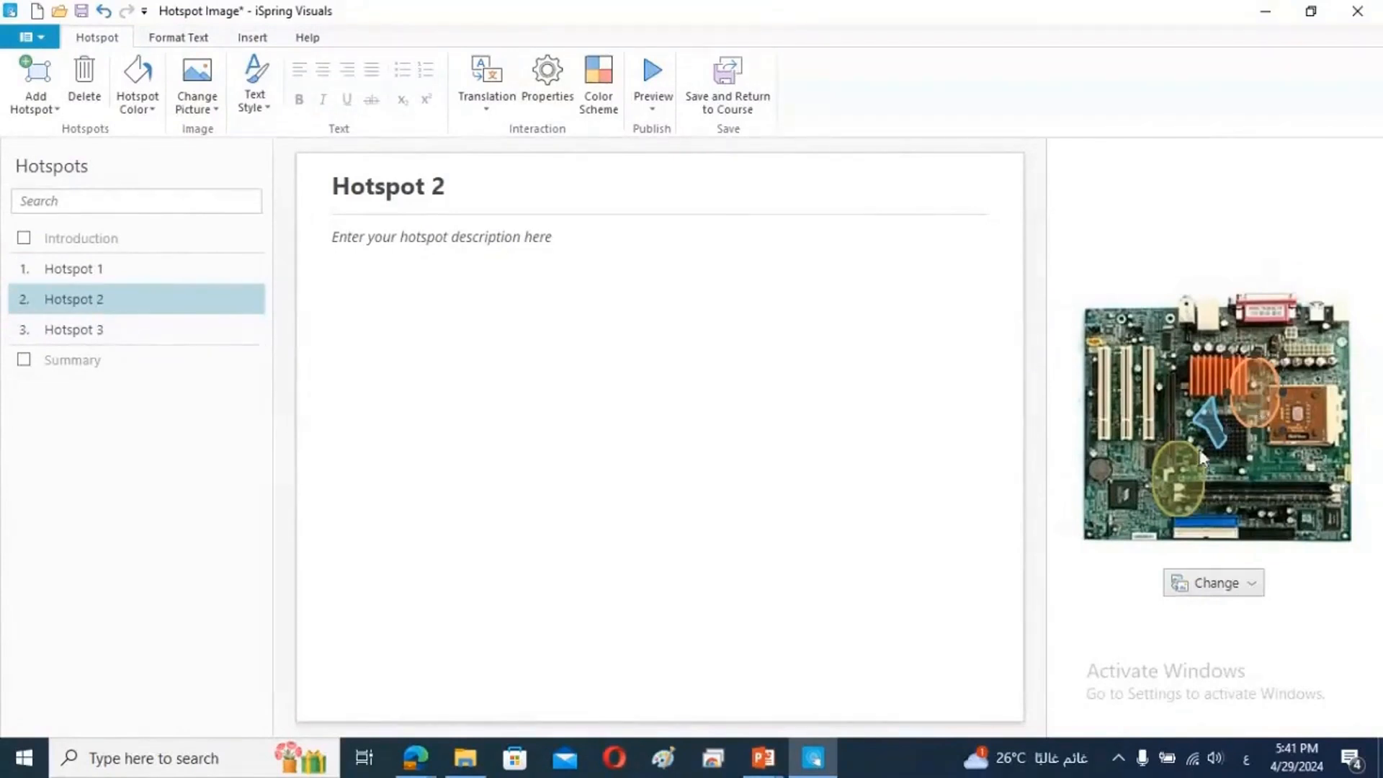
left_click(98, 268)
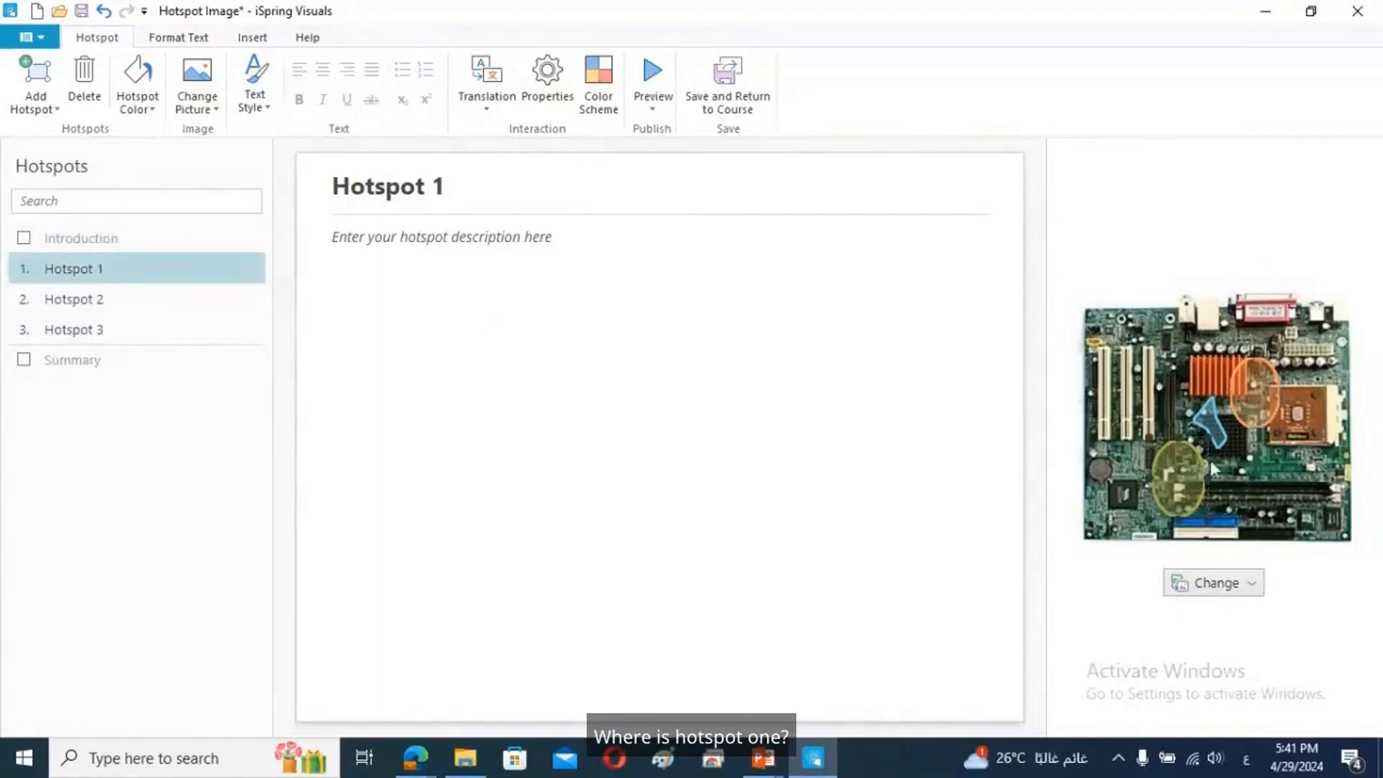
left_click(1213, 436)
left_click(1239, 393)
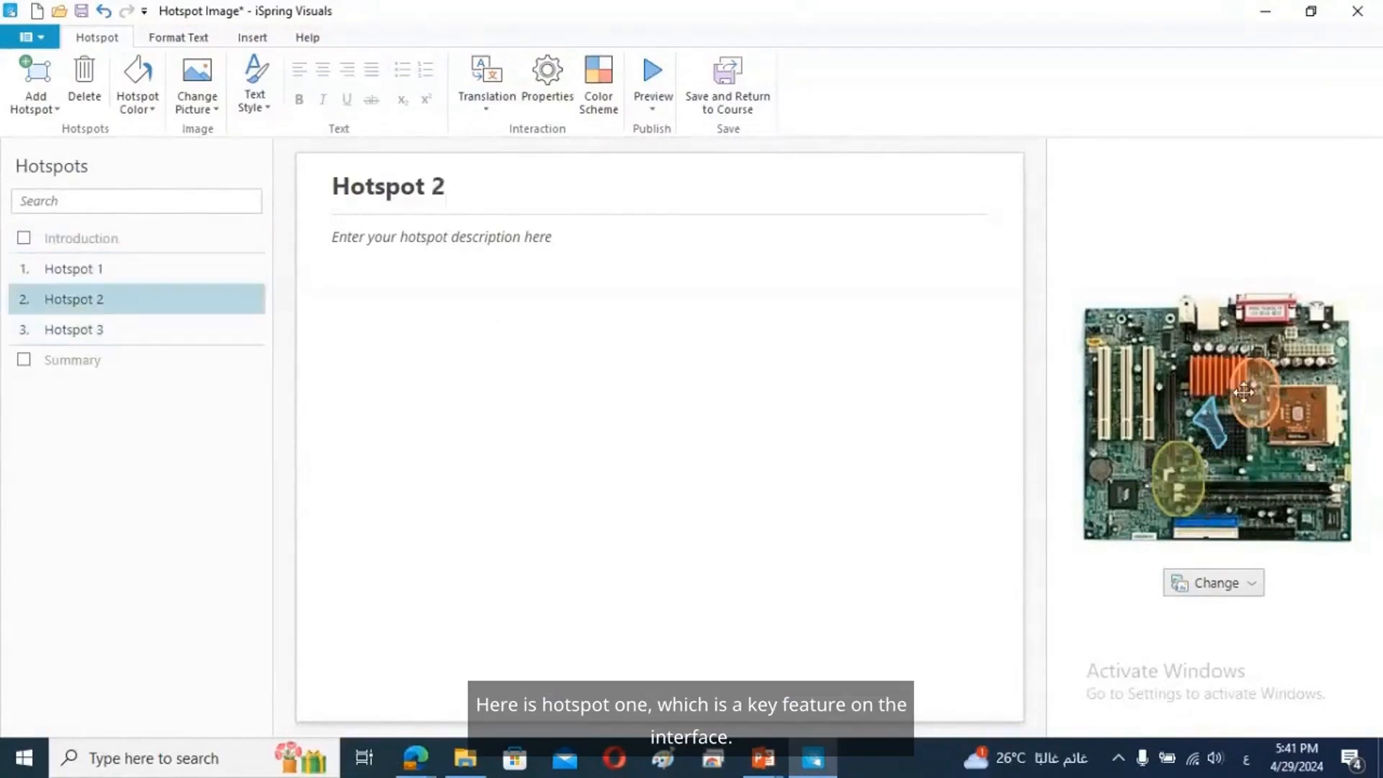
Move the Hotspot 1 ellipse onto the long memory slots near the motherboard's lower edge and widen it to cover them.
left_click(1179, 478)
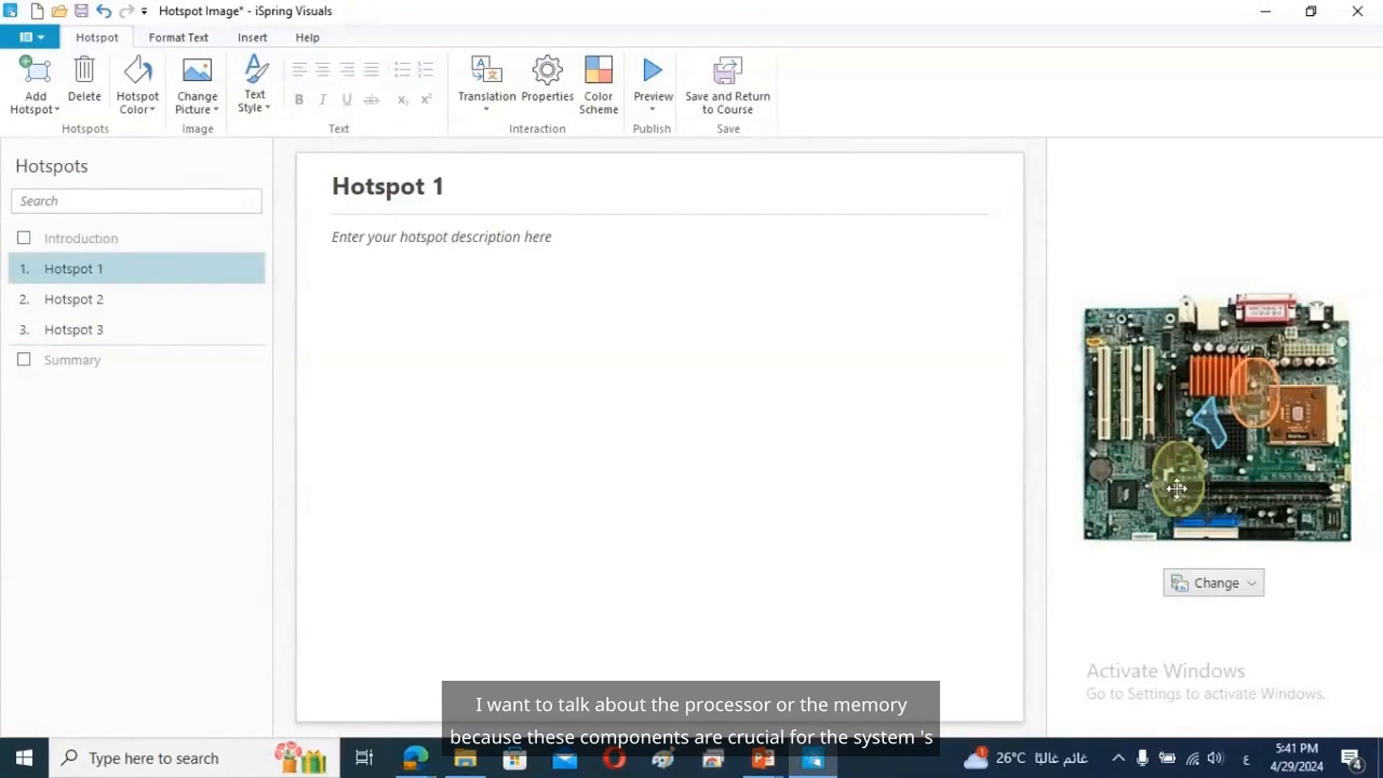
left_click_drag(1178, 488, 1124, 402)
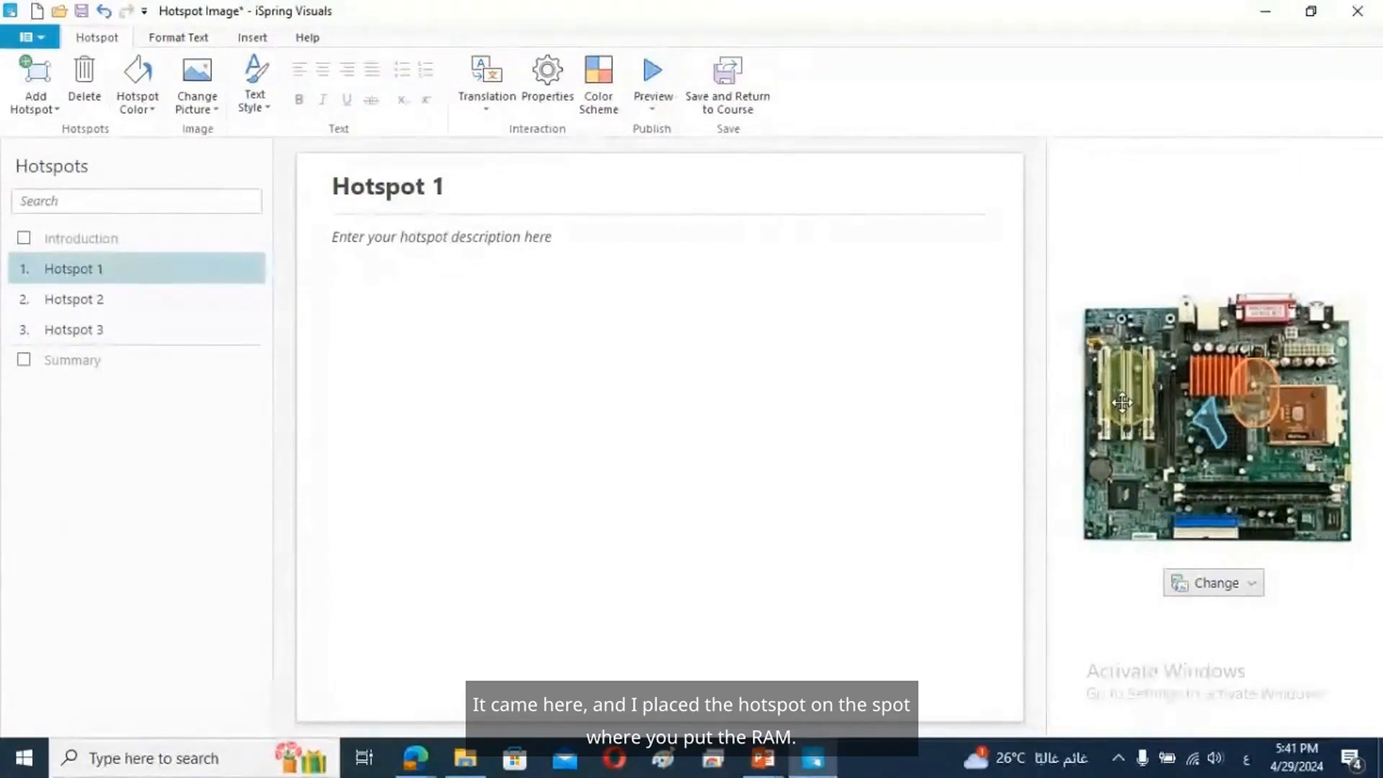
left_click_drag(1122, 407, 1167, 502)
mouse_move(1278, 503)
left_mouse_down()
mouse_move(1346, 502)
mouse_move(1291, 499)
left_mouse_up()
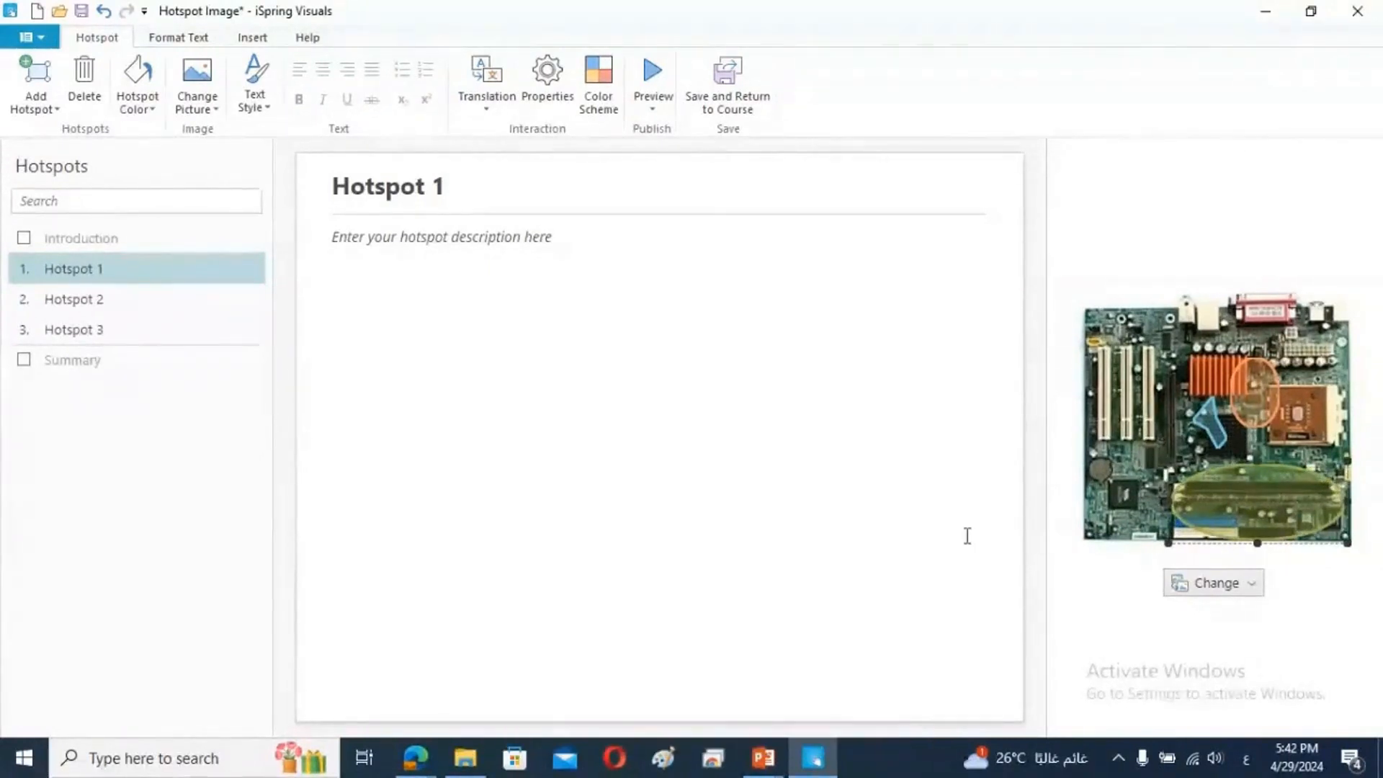
Rename Hotspot 1 as "الذاكرة" and right-align the title.
left_click(402, 189)
triple_click(404, 189)
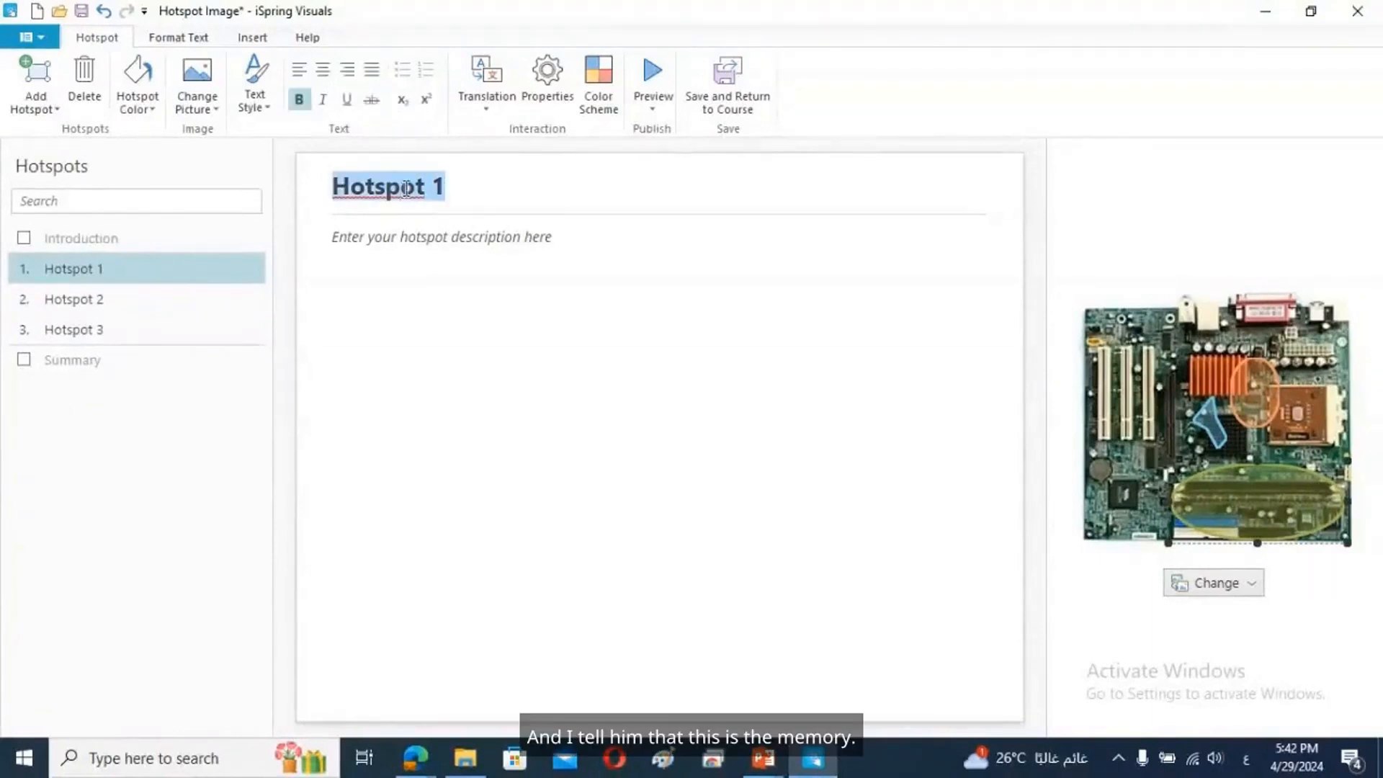
type("الذاكرة")
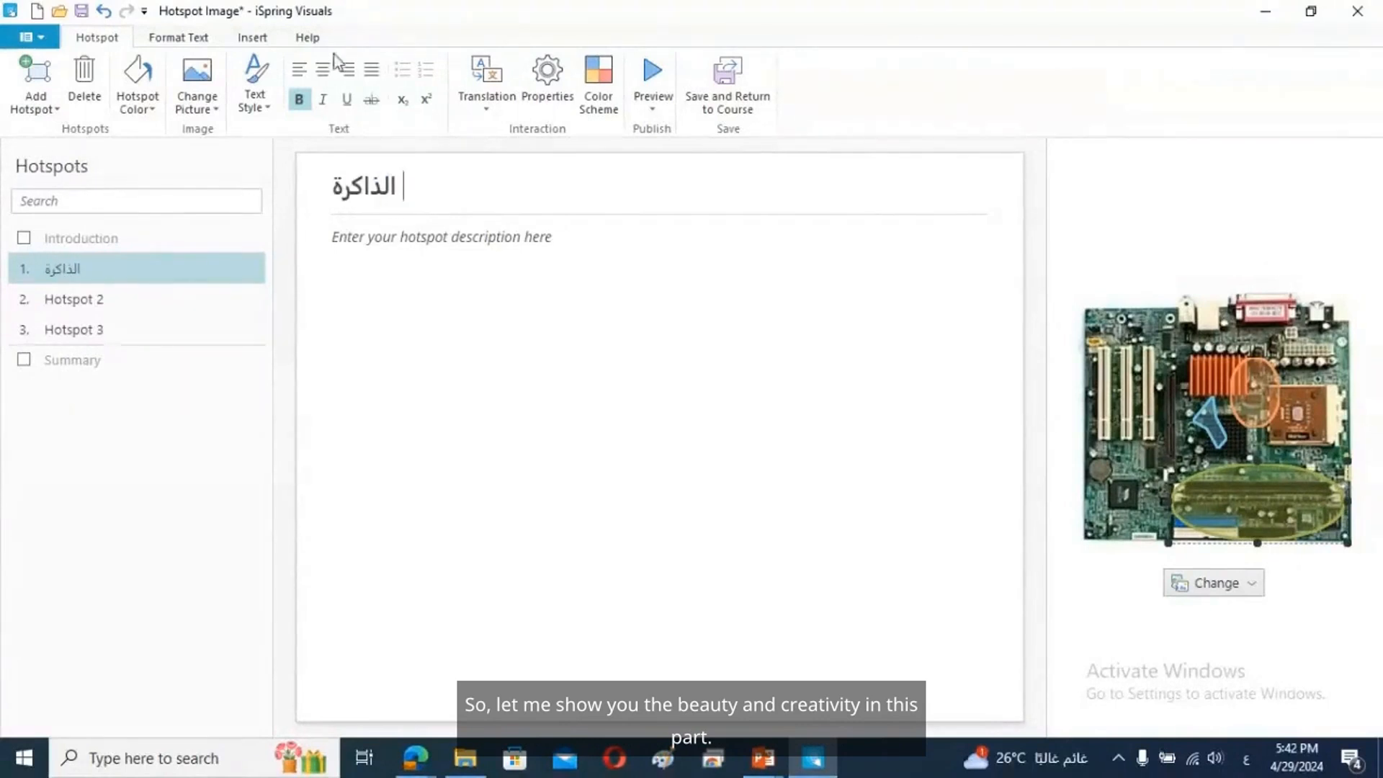
left_click(347, 69)
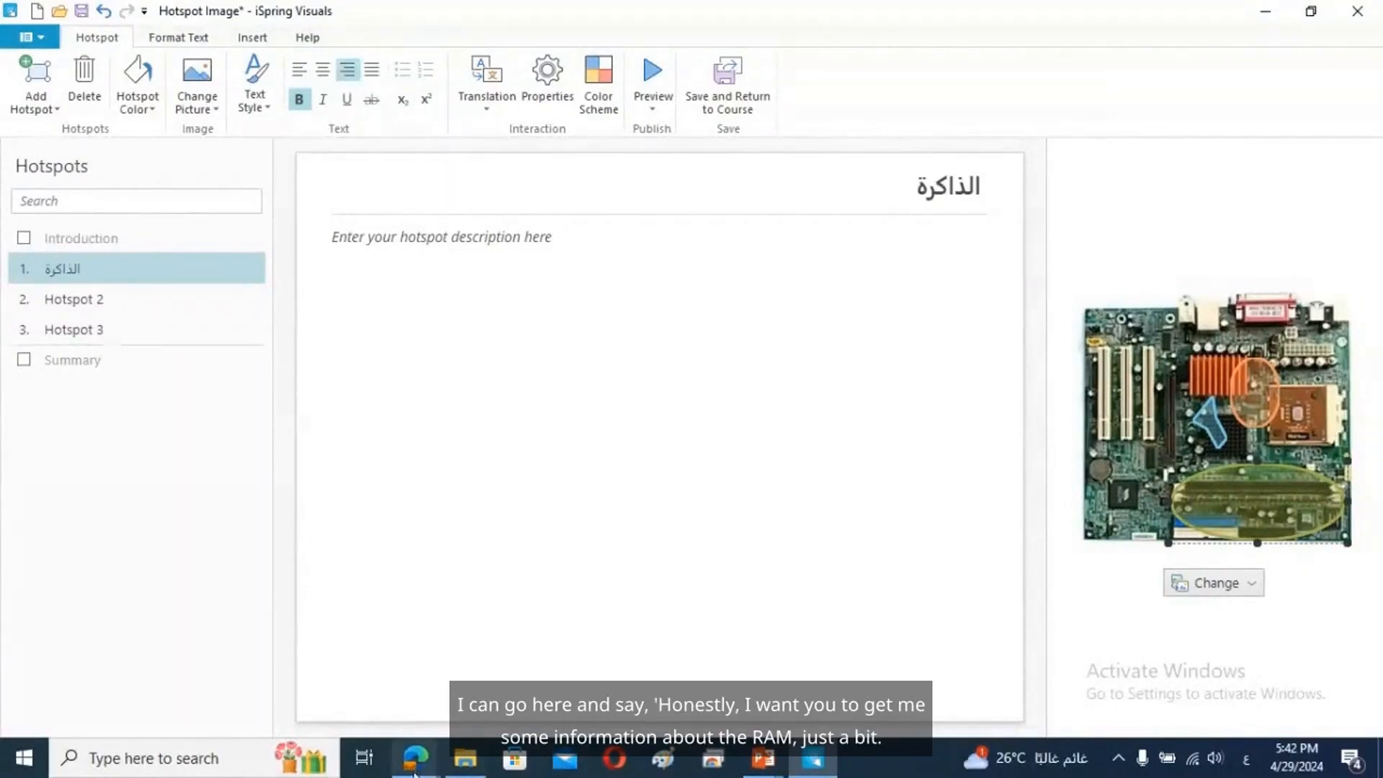
Switch to the web browser and search the mawdoo3 site for "الرام".
mouse_move(415, 764)
left_click(310, 652)
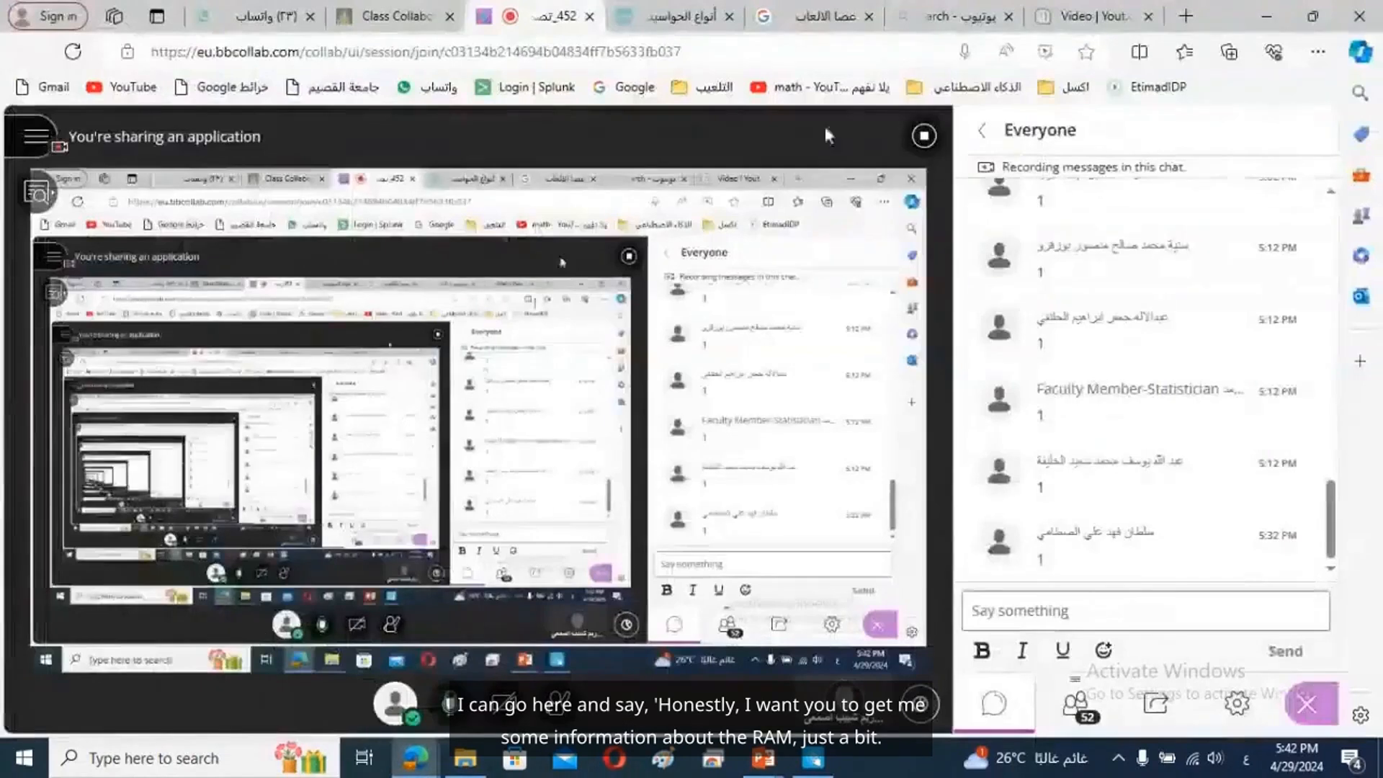
left_click(812, 17)
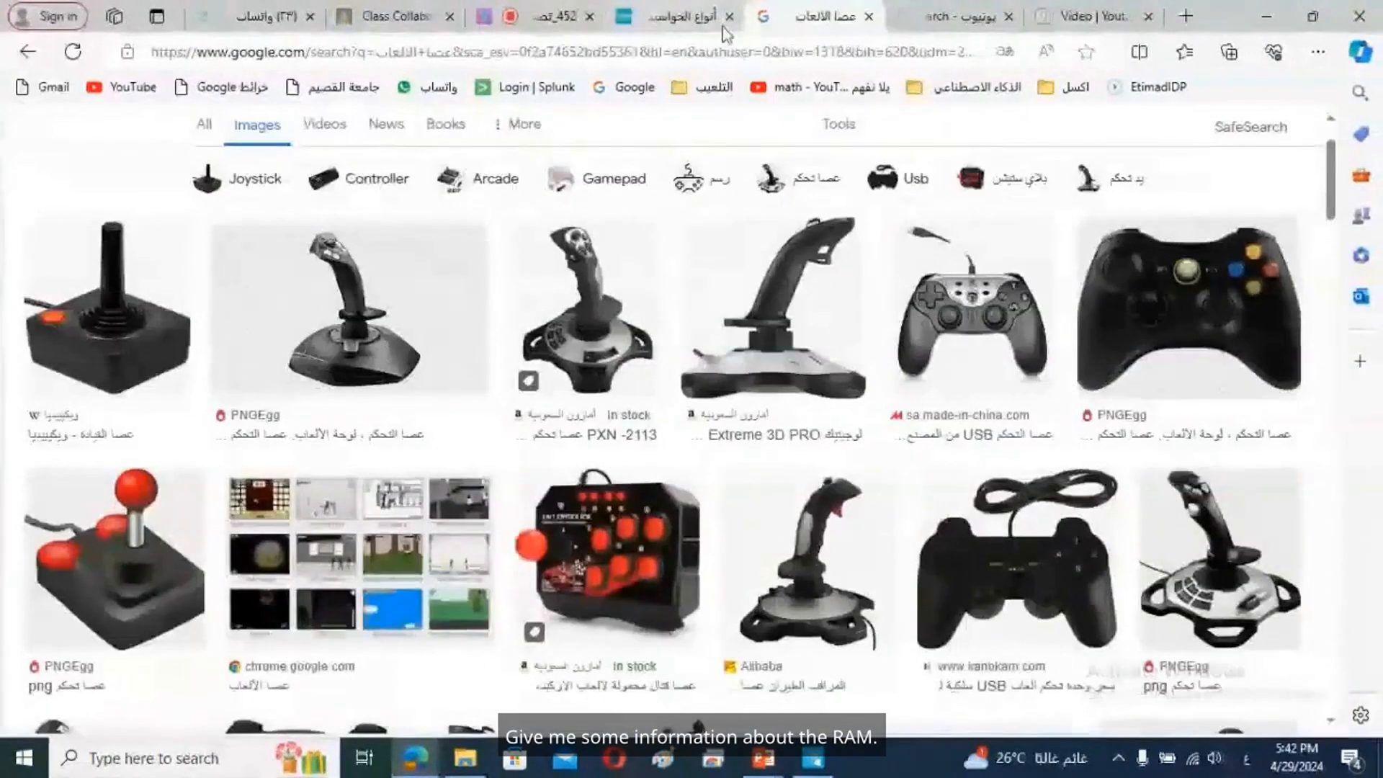
left_click(693, 22)
scroll(510, 154, "up", 1)
left_click(726, 130)
type("ال")
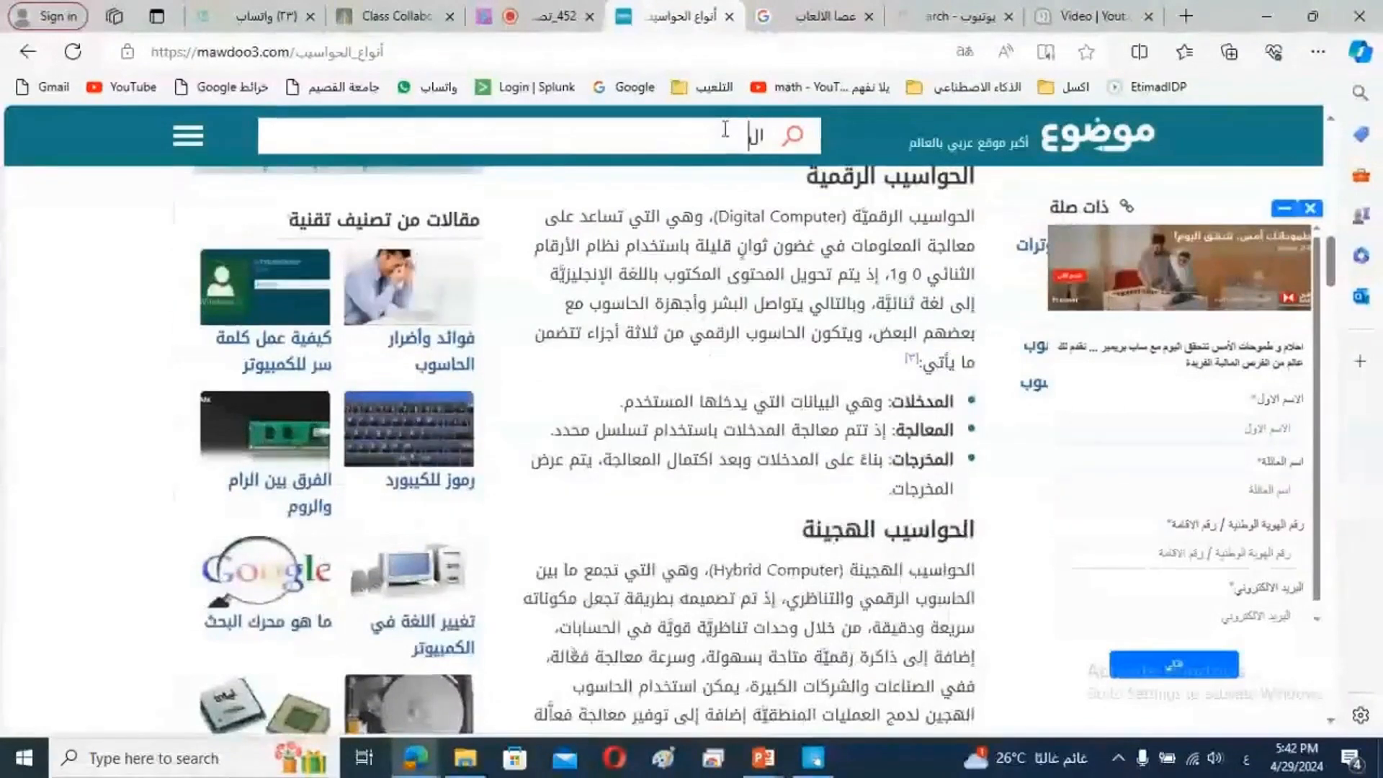
type("رام")
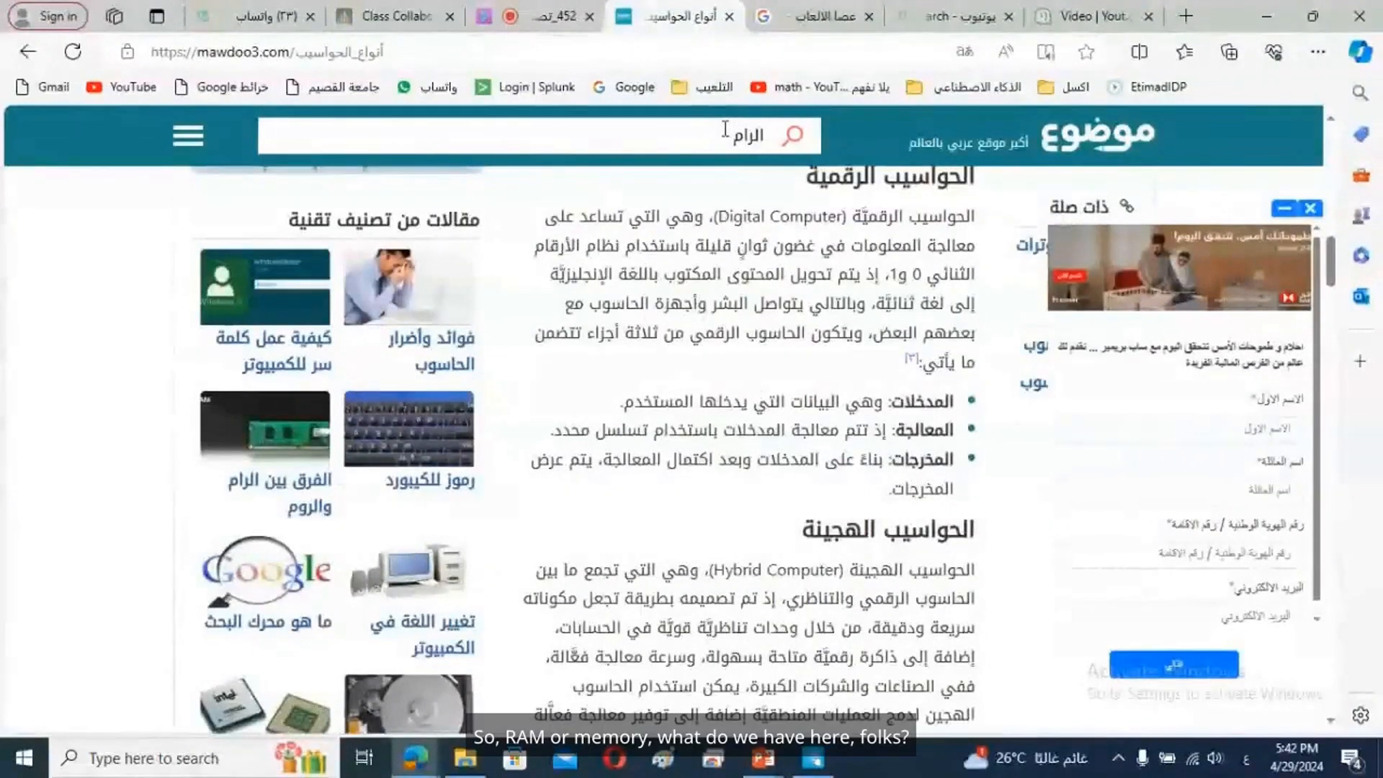
key("Return")
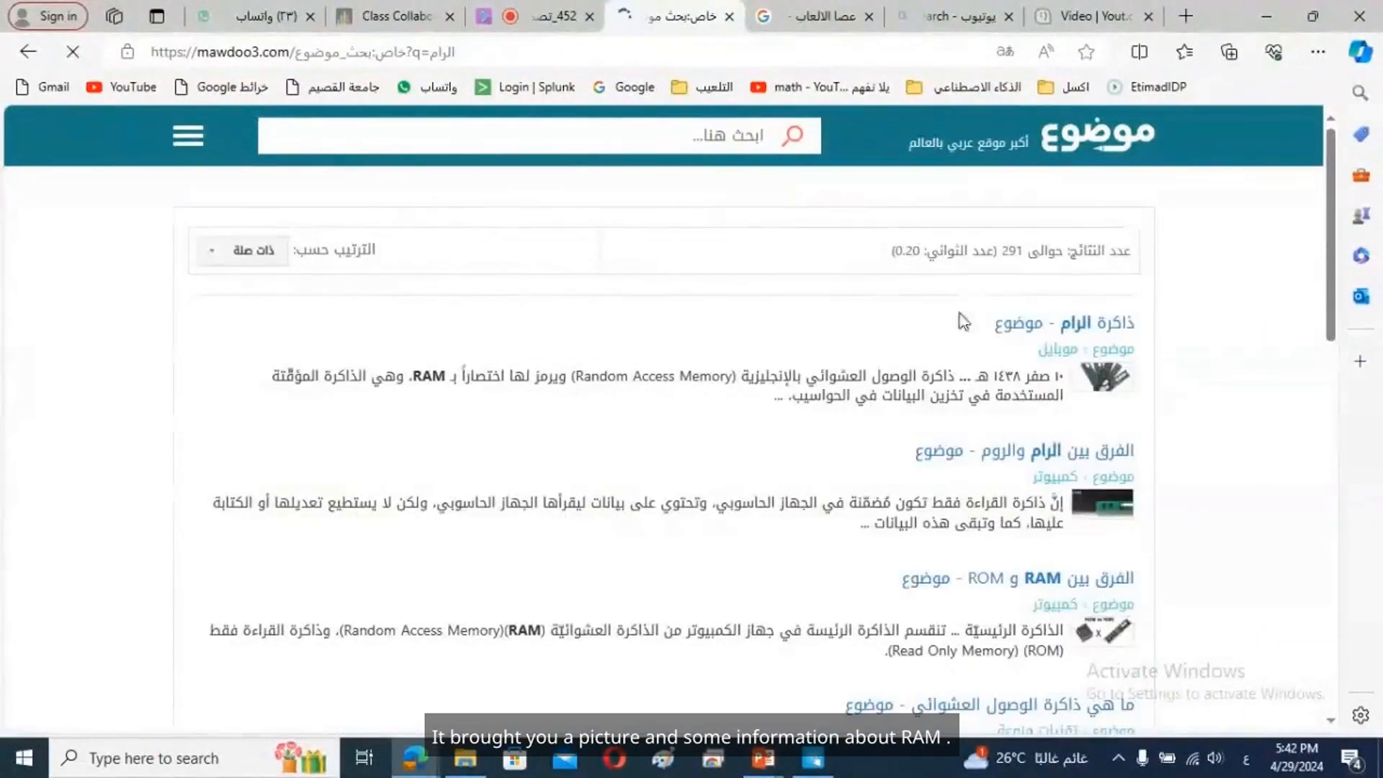
Open the article "ذاكرة الرام" and copy the heading and opening paragraph of its "ذاكرة الوصول العشوائي" section.
left_click(1079, 328)
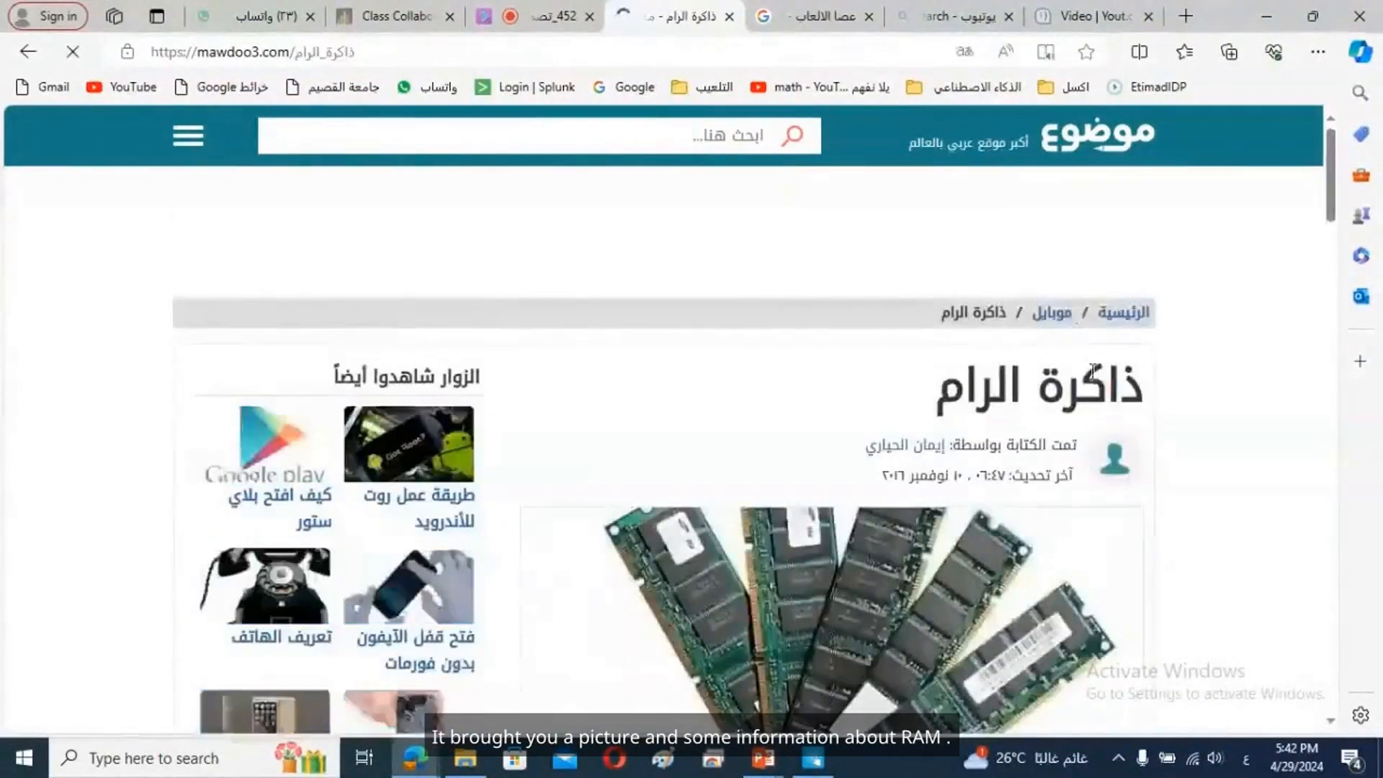
left_click_drag(1332, 211, 1324, 308)
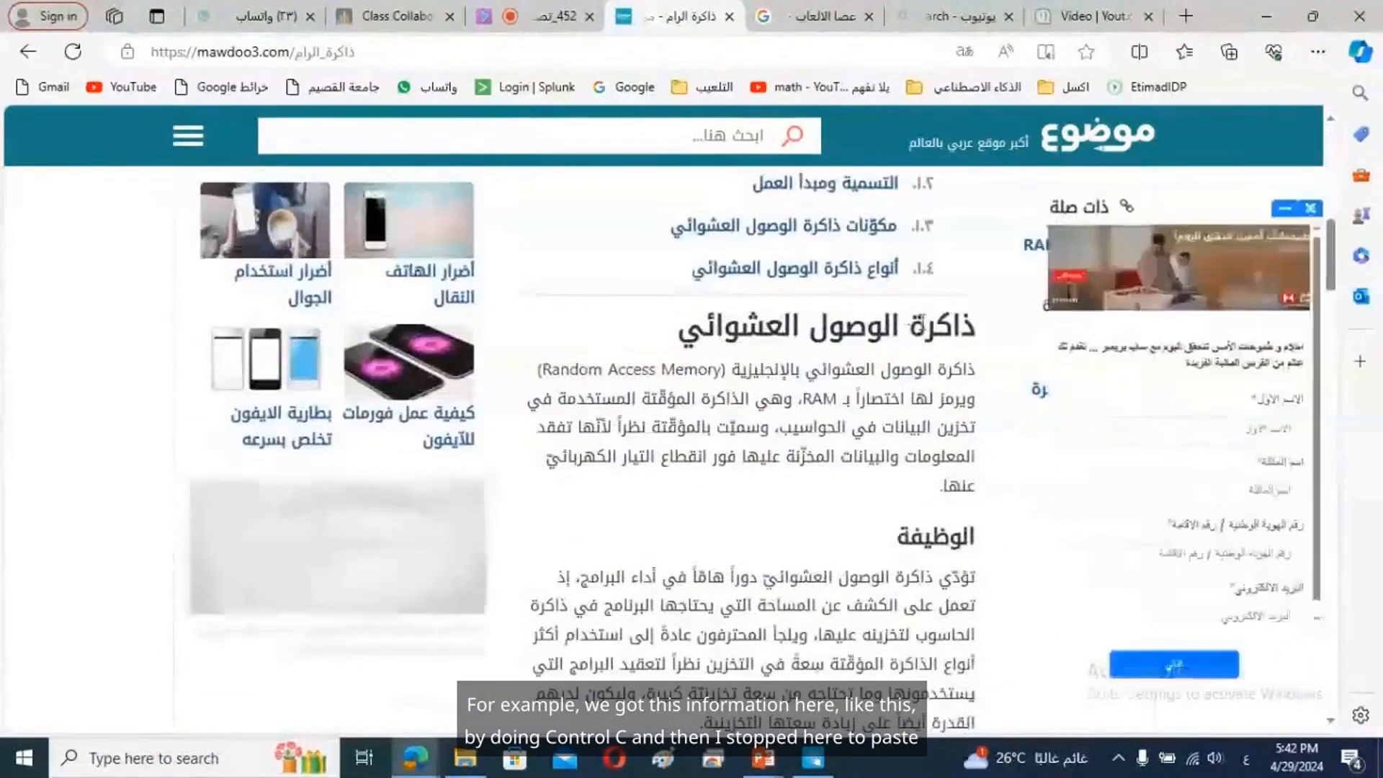
left_click_drag(968, 328, 567, 448)
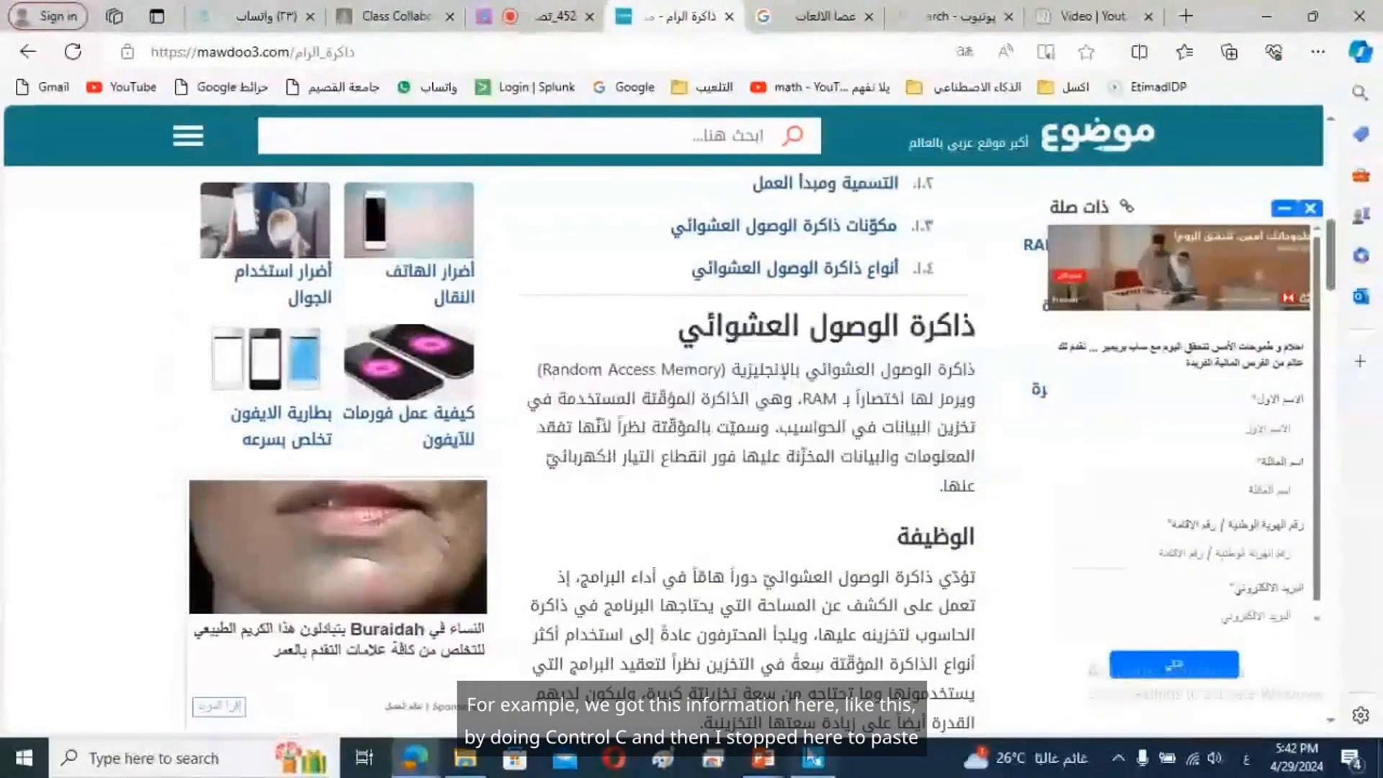
Switch to iSpring Visuals, paste the copied text as the "الذاكرة" hotspot's description, and delete the trailing read-more line and source link.
left_click(812, 758)
left_click(578, 287)
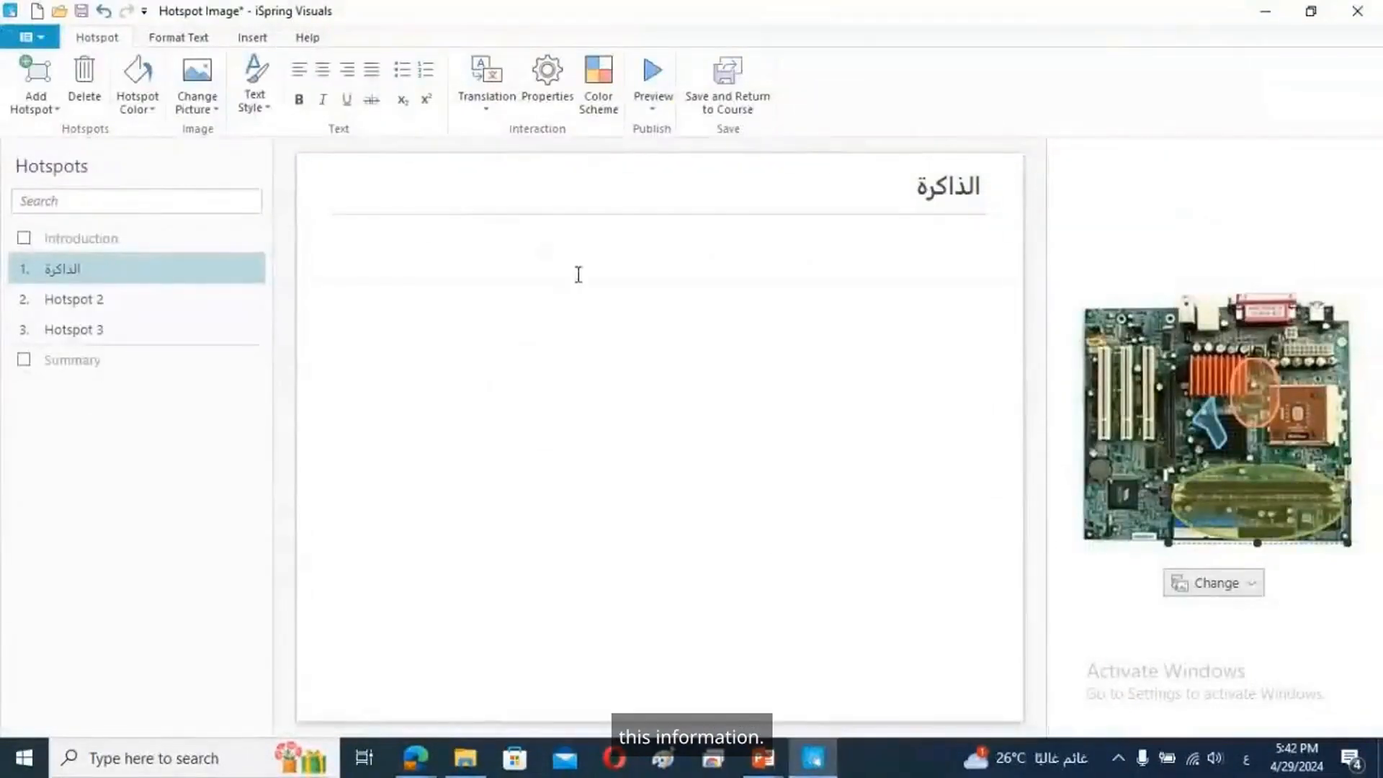
key("ctrl+v")
left_click_drag(418, 280, 456, 395)
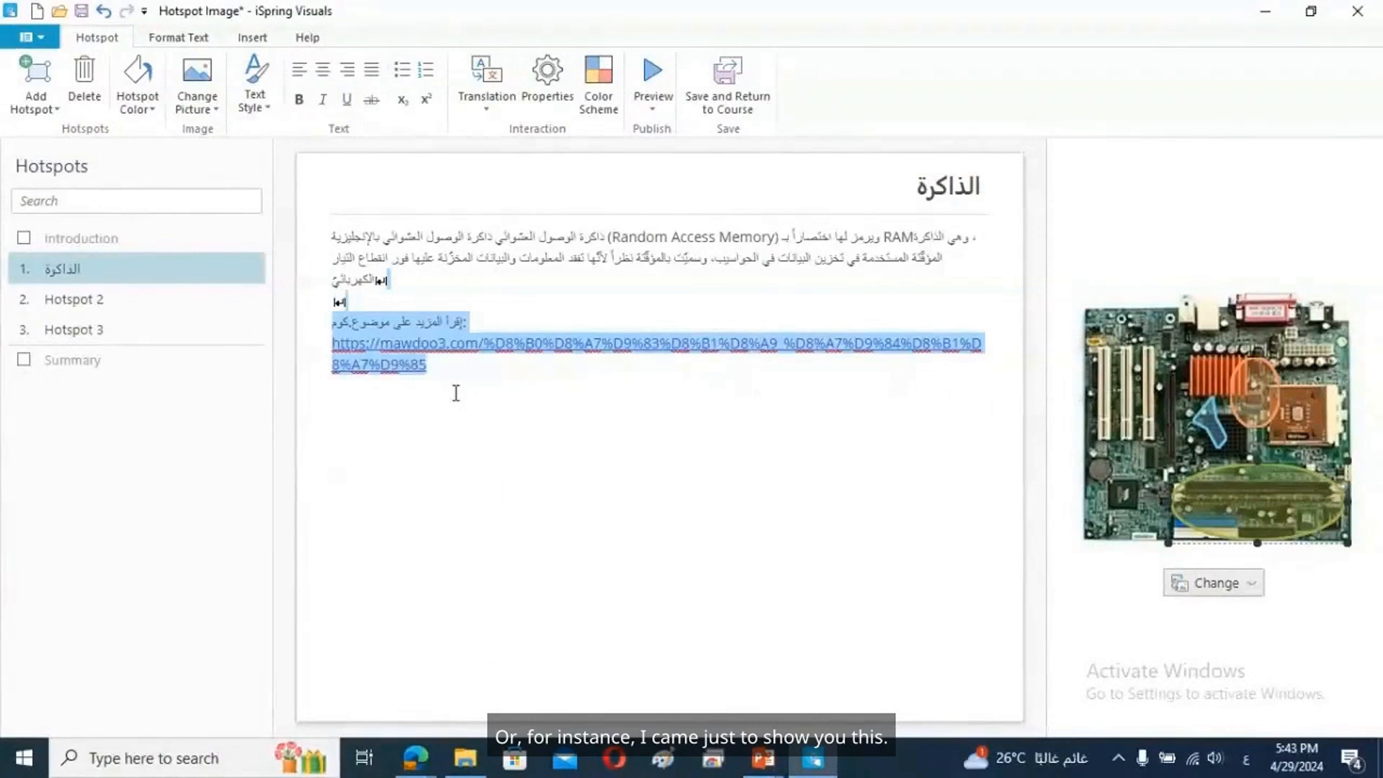
key("Delete")
Right-align the hotspot description and remove the stray comma and space at the start of its first line.
triple_click(423, 257)
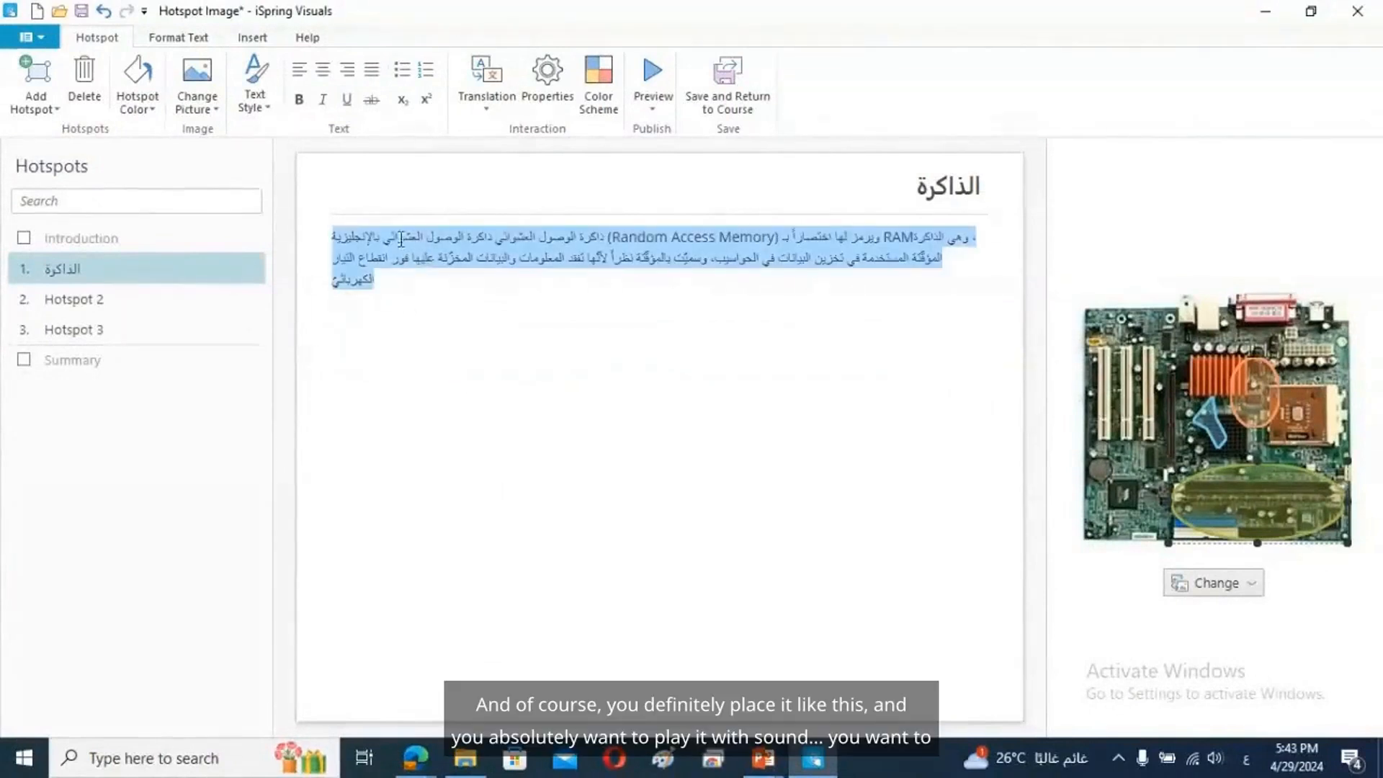
left_click(347, 69)
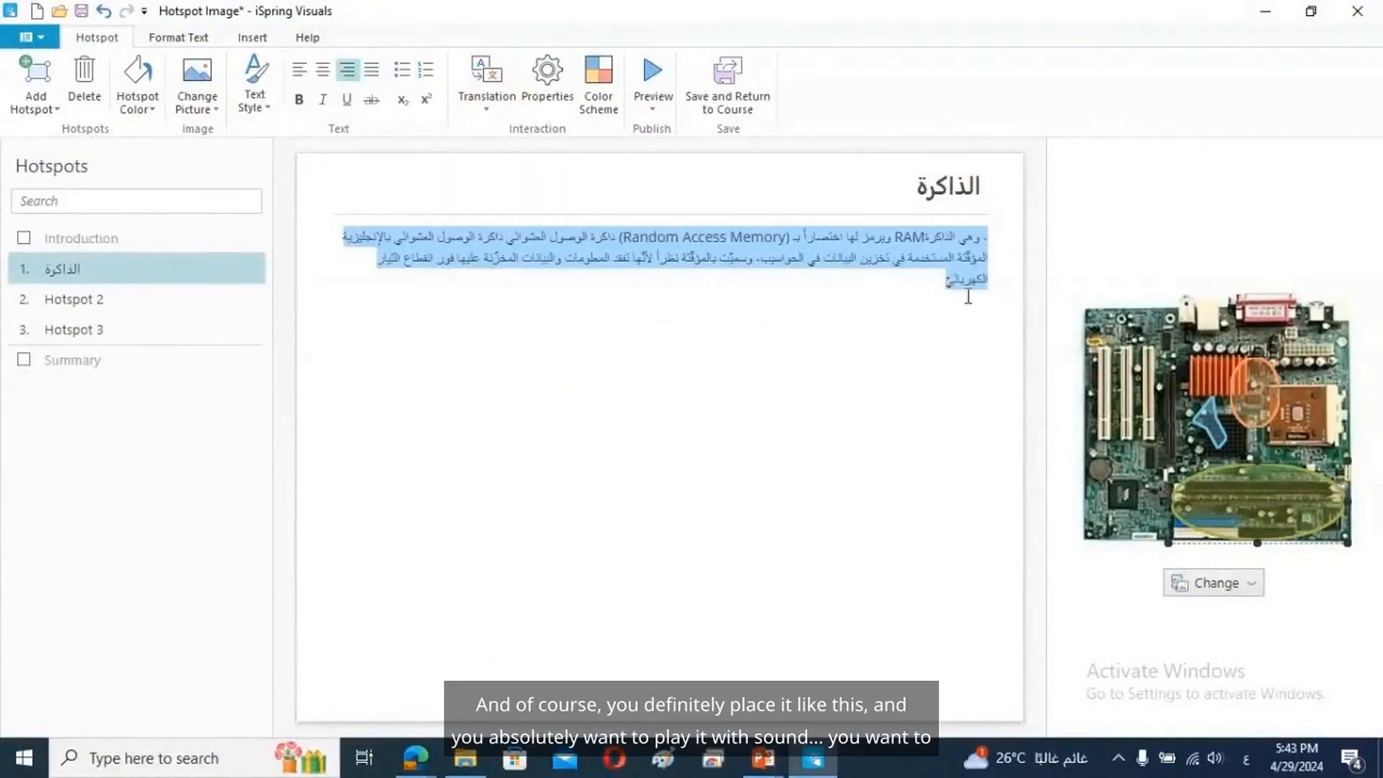
left_click(981, 238)
key("BackSpace")
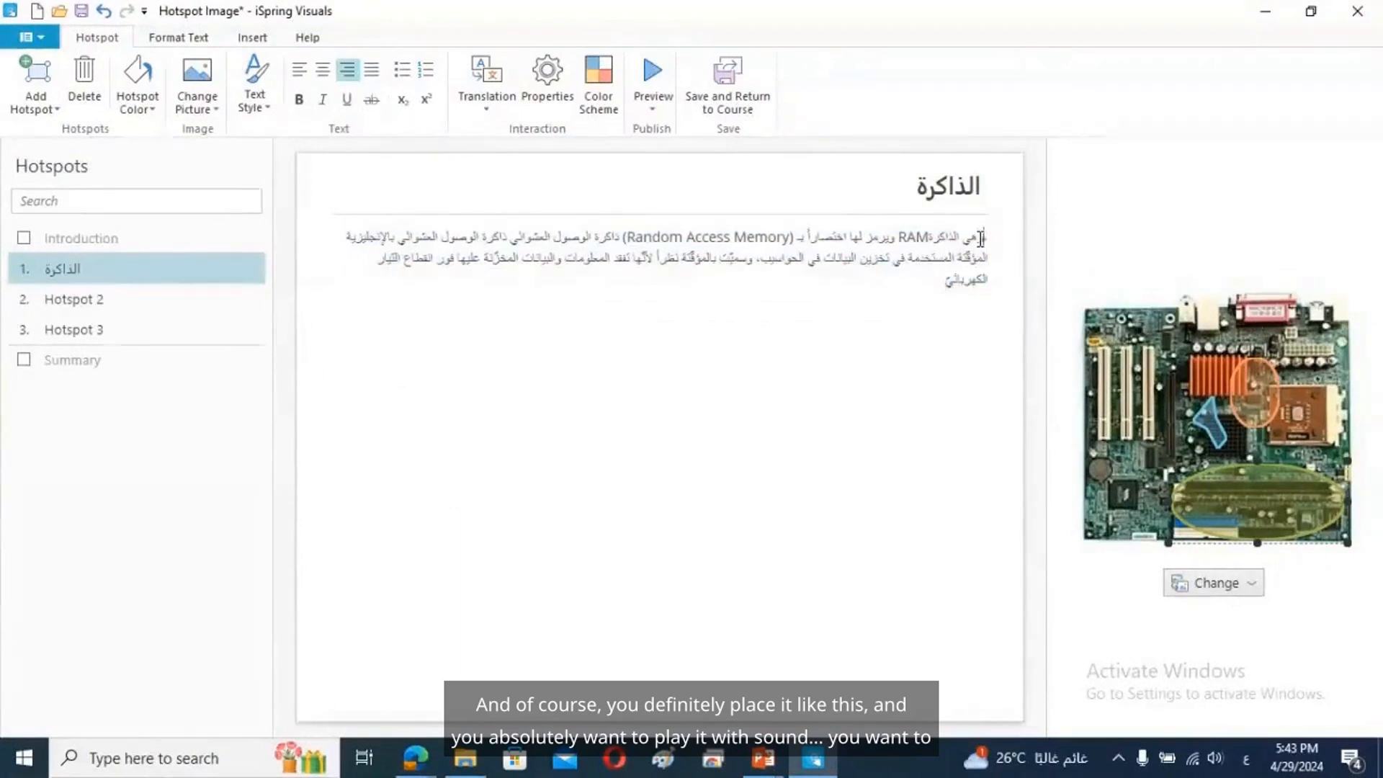
key("BackSpace")
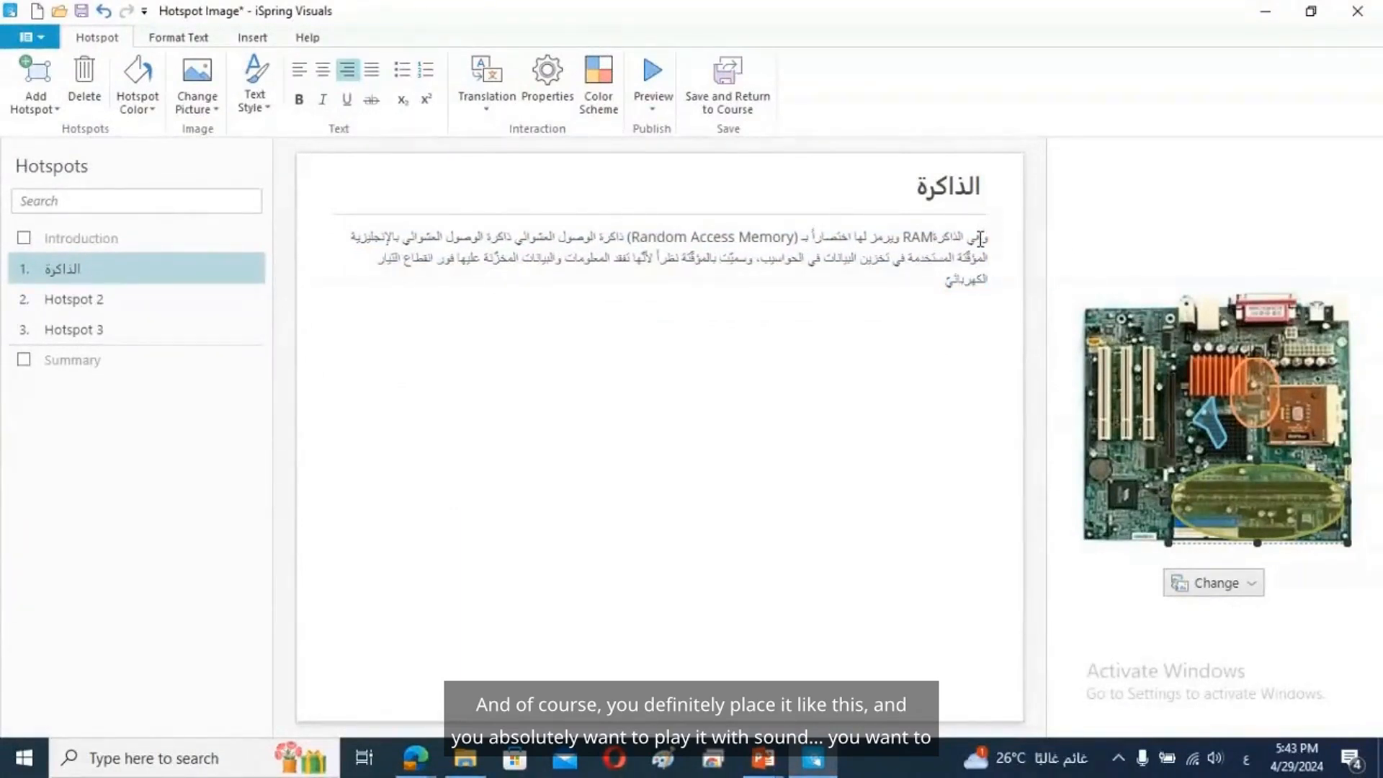
Add "RAM" from the description to the hotspot title after "الذاكرة", and separate "RAM" from the preceding word in the description with a space.
double_click(920, 235)
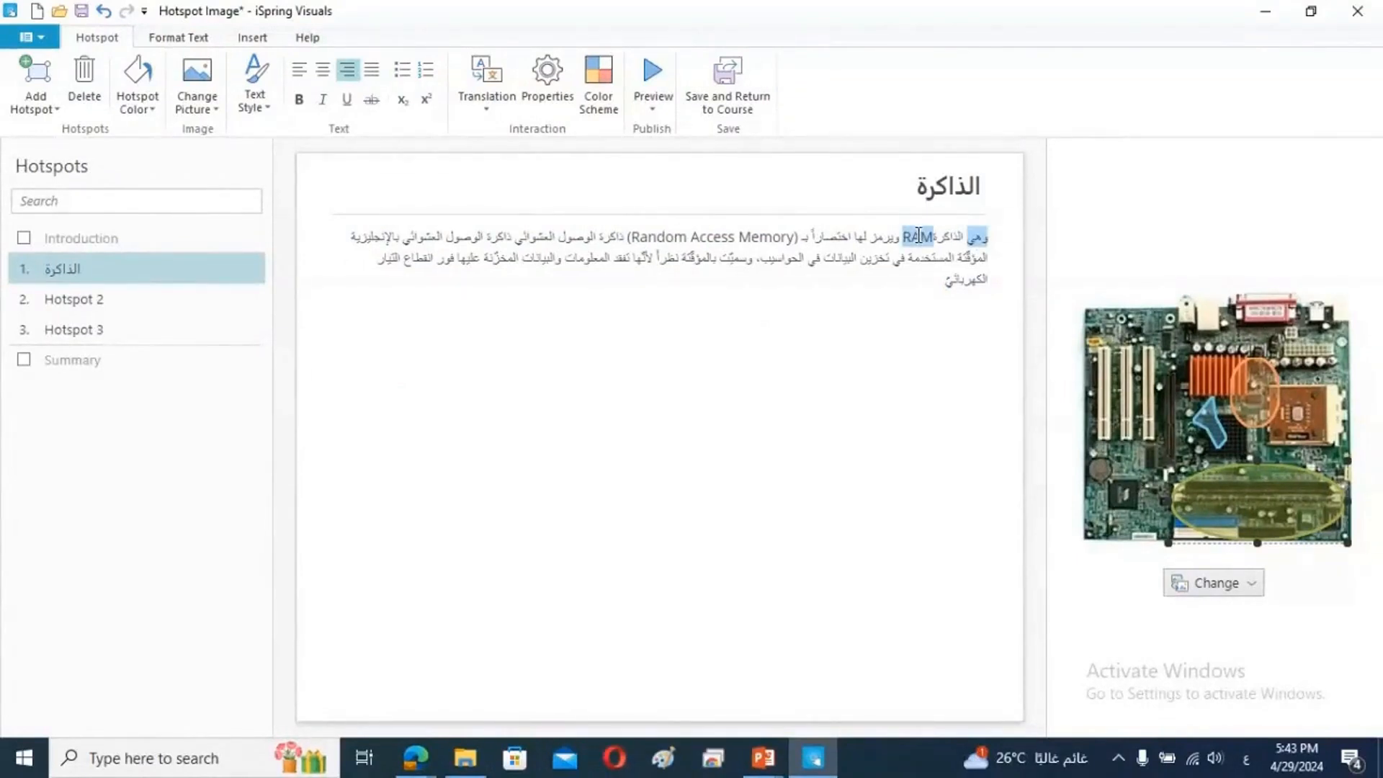
key("BackSpace")
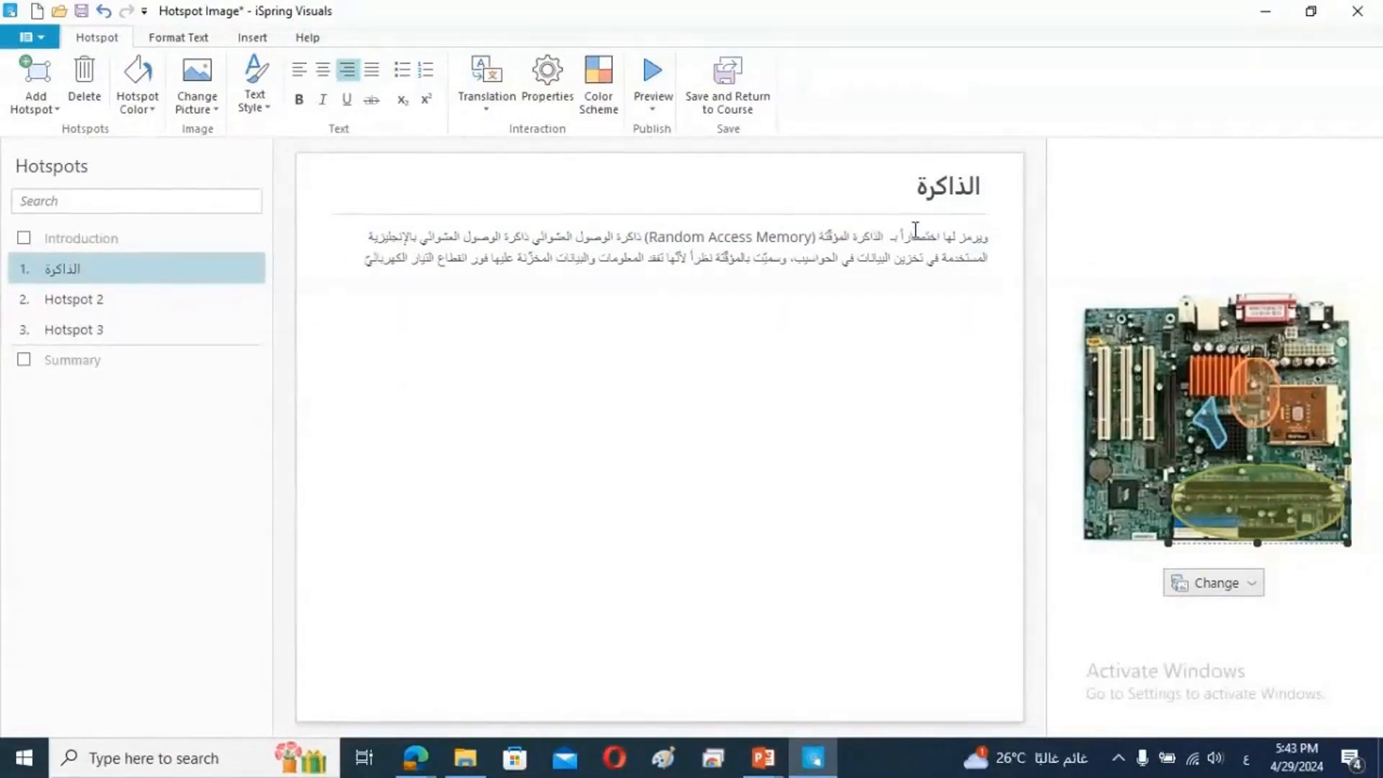
key("ctrl+z")
left_click(898, 193)
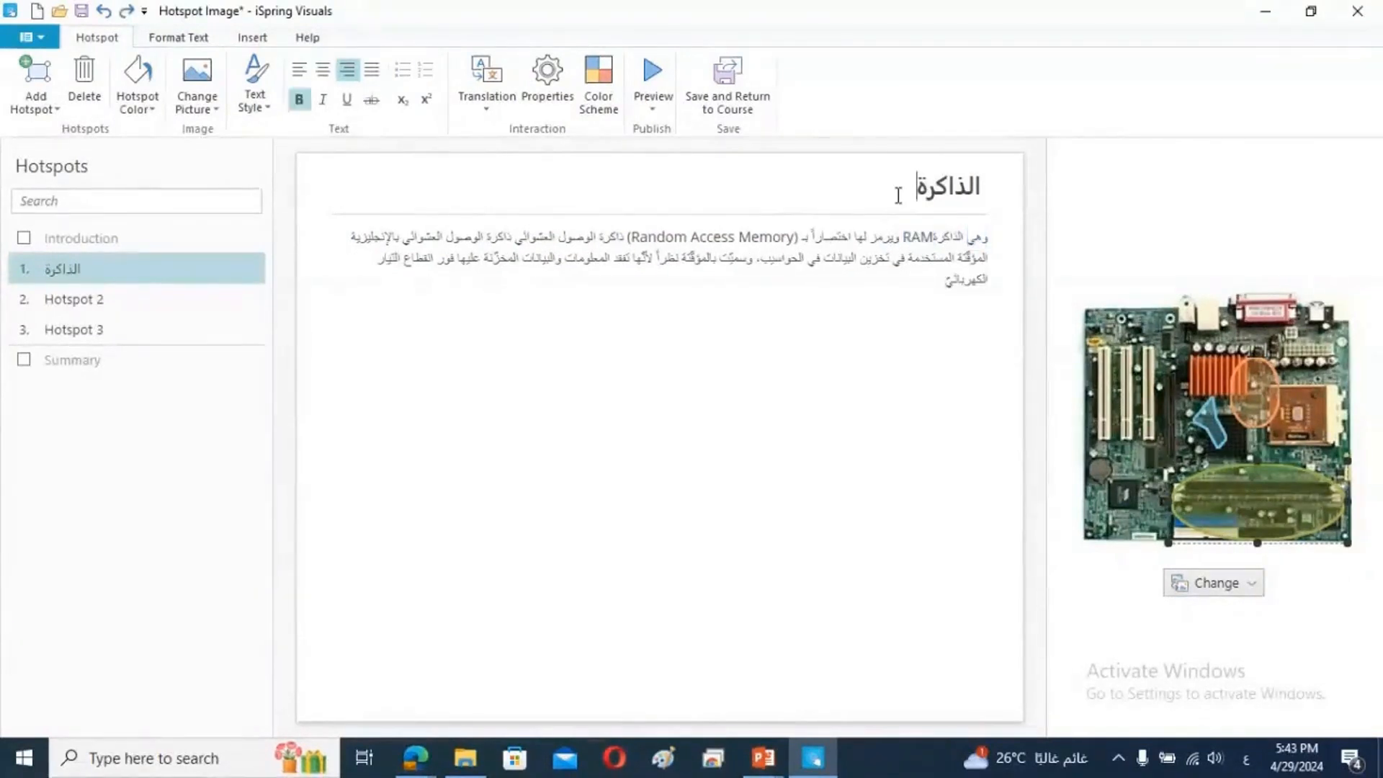
type("وهيRAM")
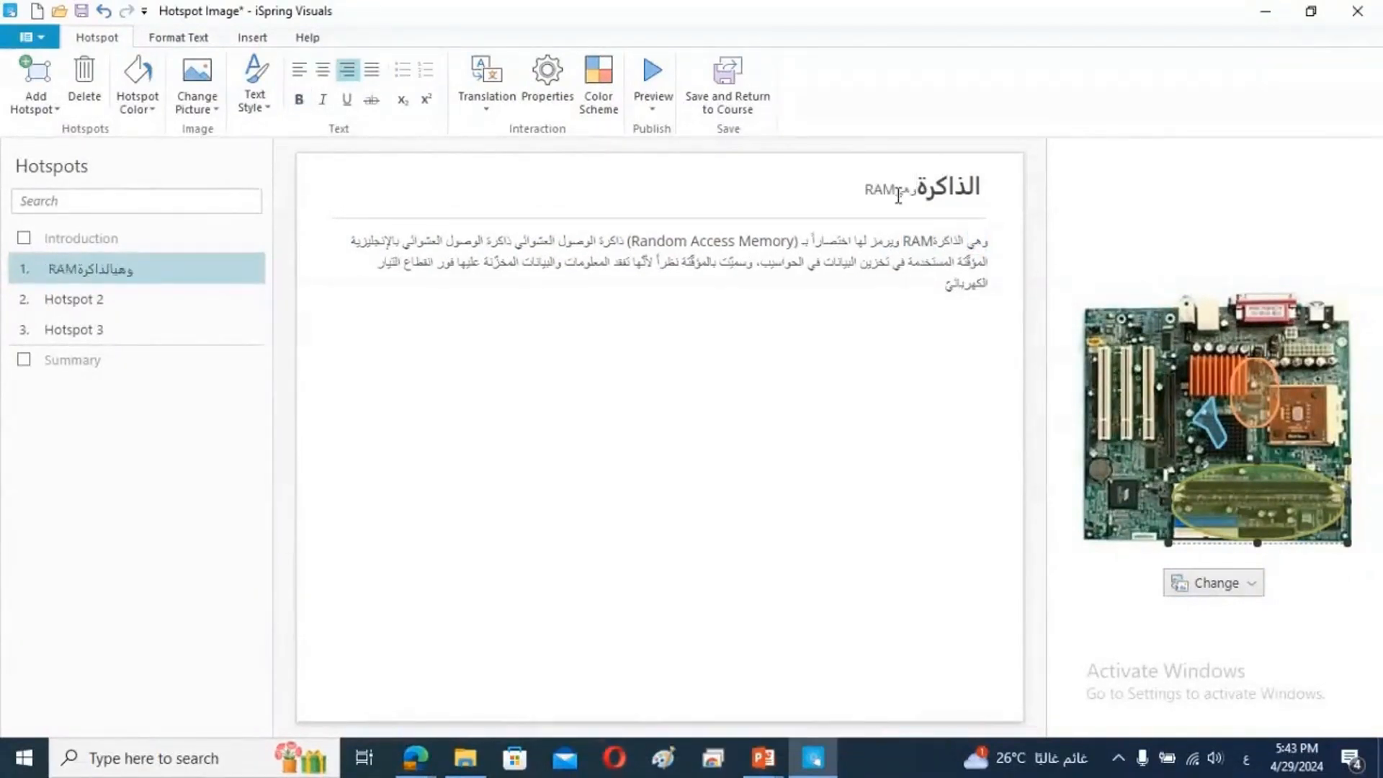
double_click(902, 195)
left_click(917, 197)
left_click_drag(916, 193, 900, 193)
key("BackSpace")
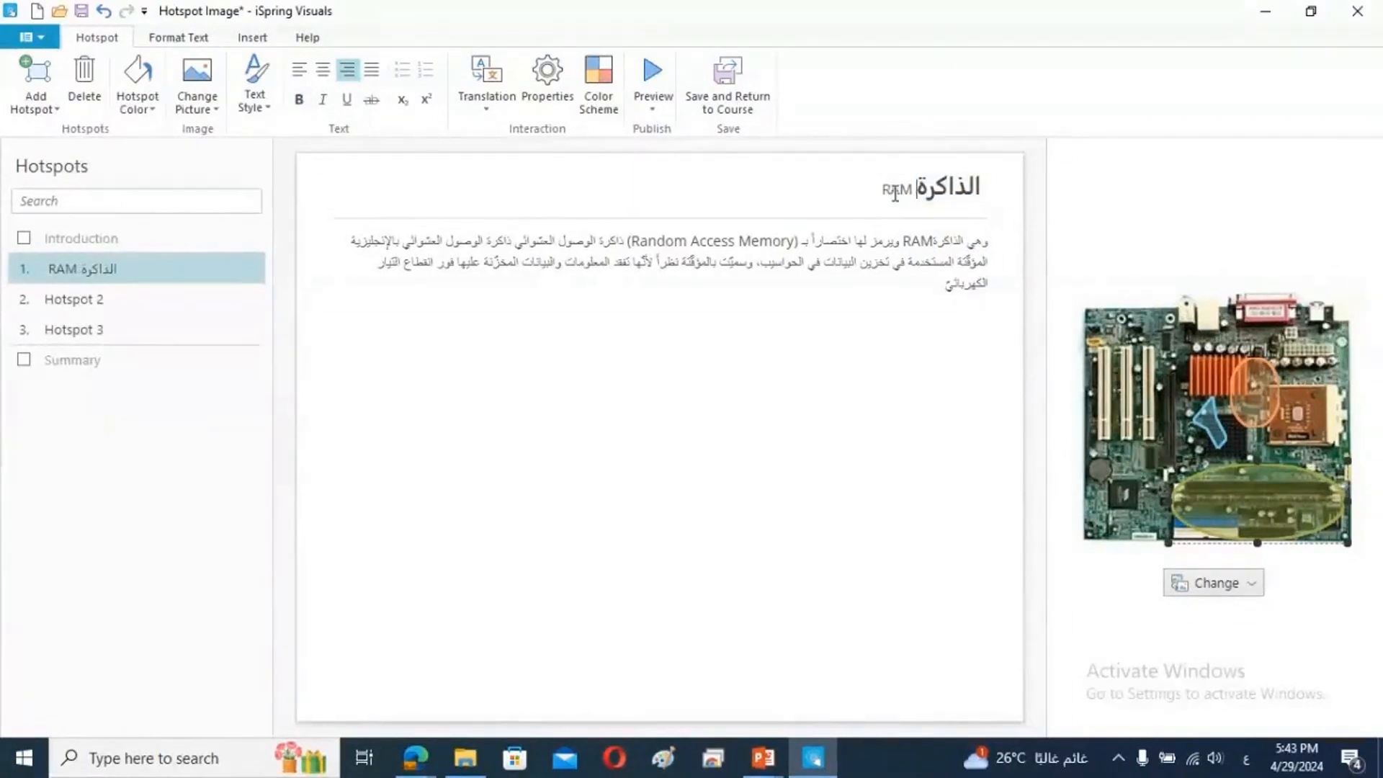
left_click(933, 240)
Insert text-to-speech audio of the RAM hotspot's text, using Arabic, multi-region and the James natural voice.
left_click(252, 37)
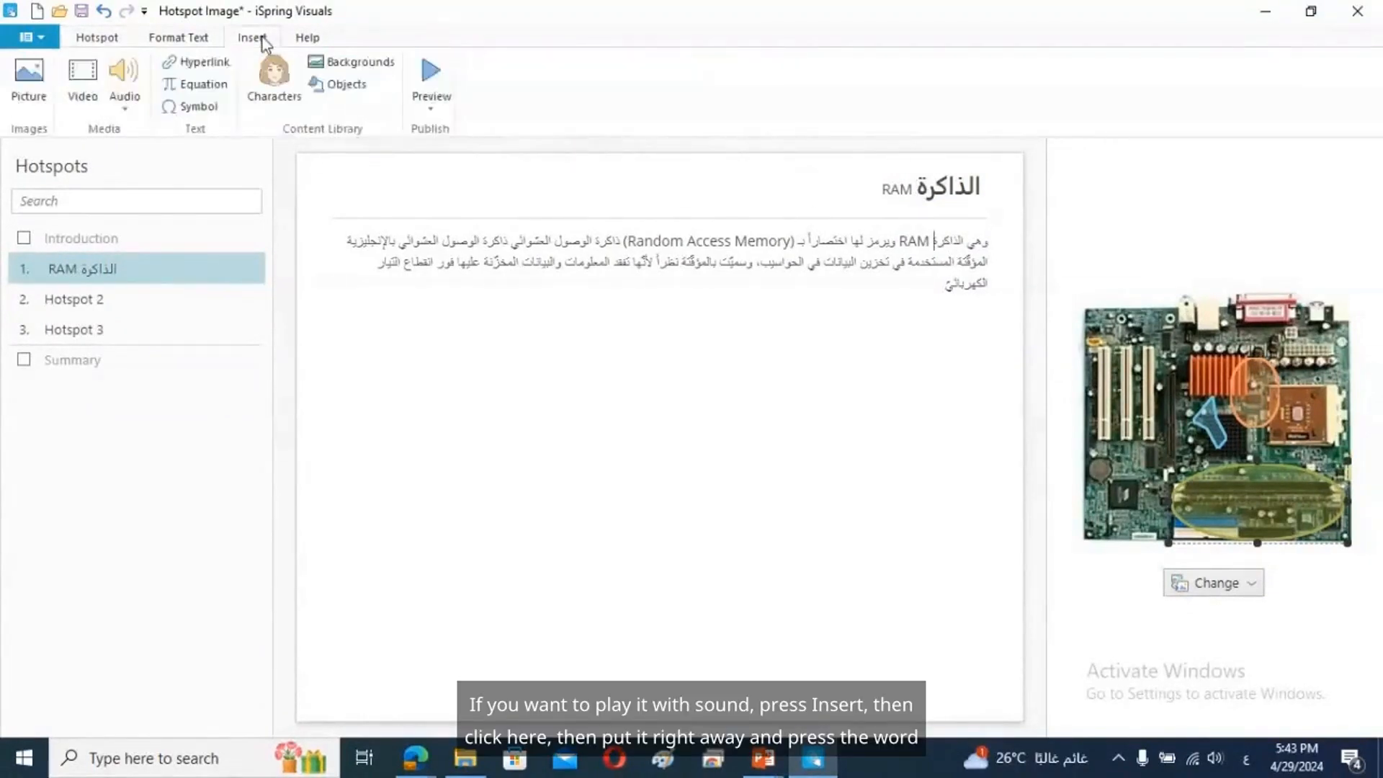
left_click(136, 113)
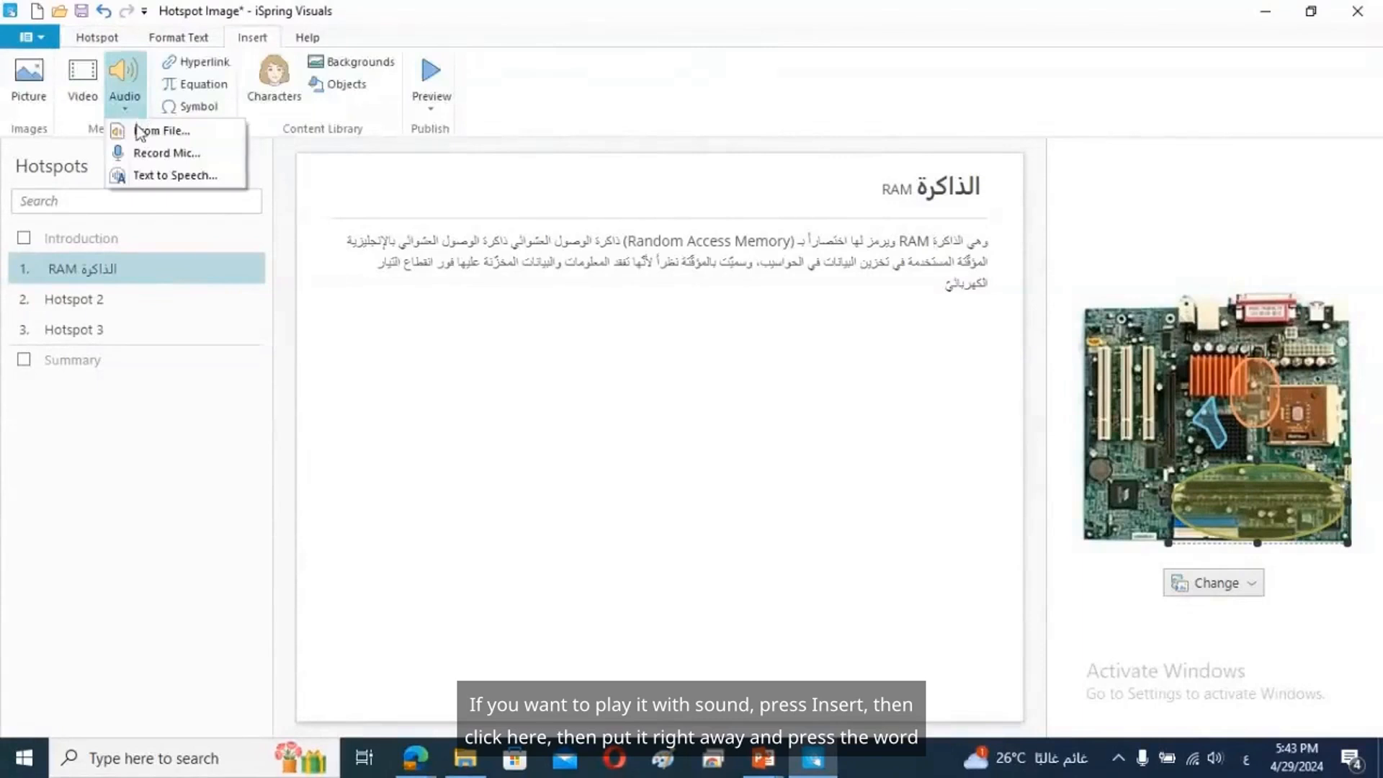
left_click(157, 177)
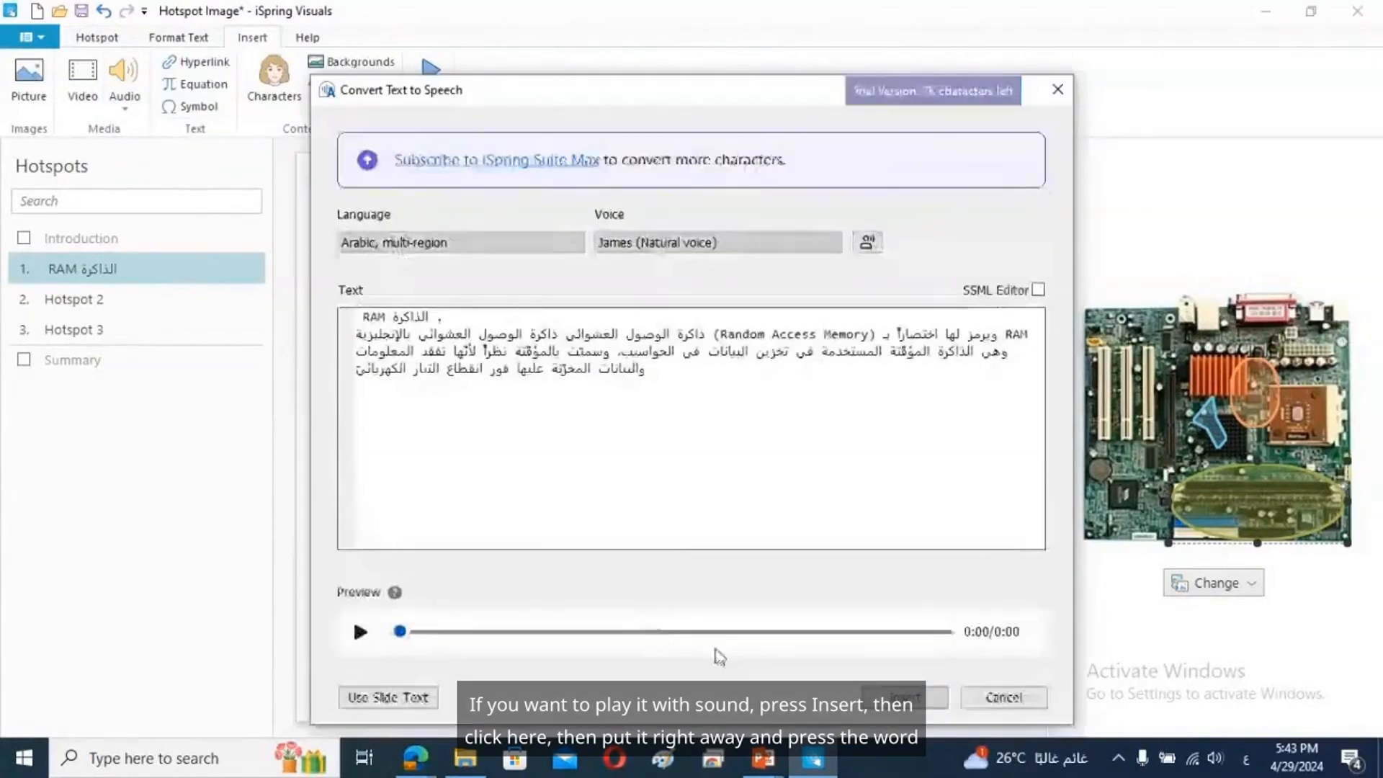
left_click(897, 697)
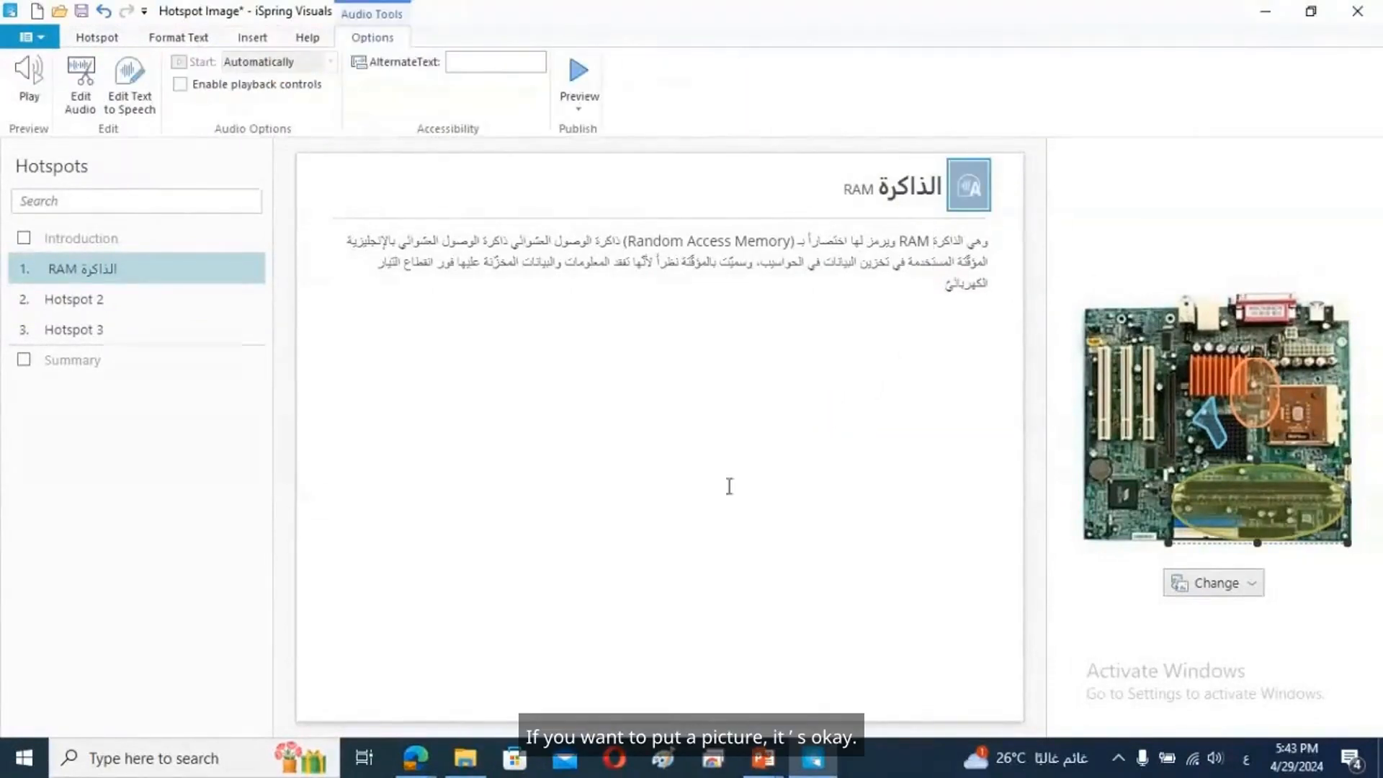
Break the description before its last word "الكهربائيّ" and insert the RAM modules picture "6" from the photo folder there.
left_click(867, 345)
key("Return")
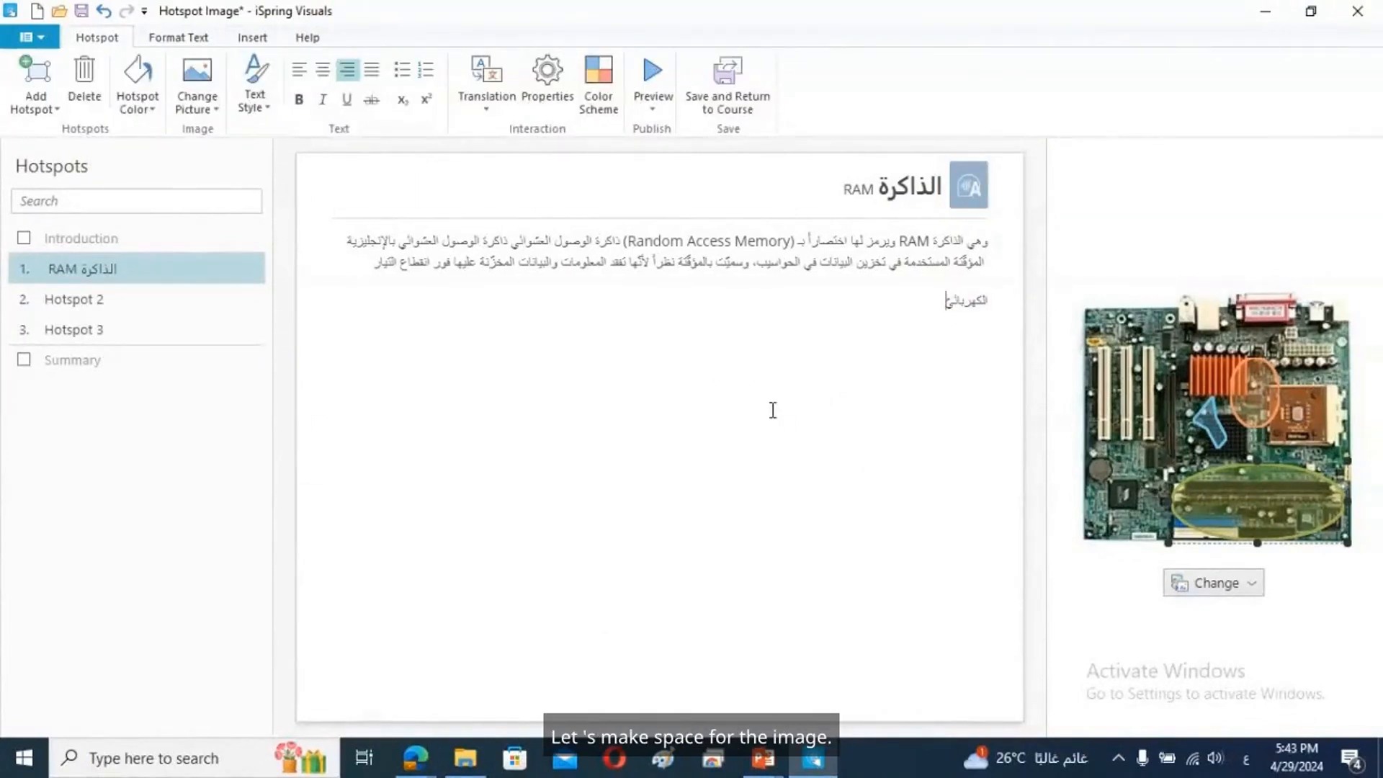
left_click(960, 262)
left_click(911, 303)
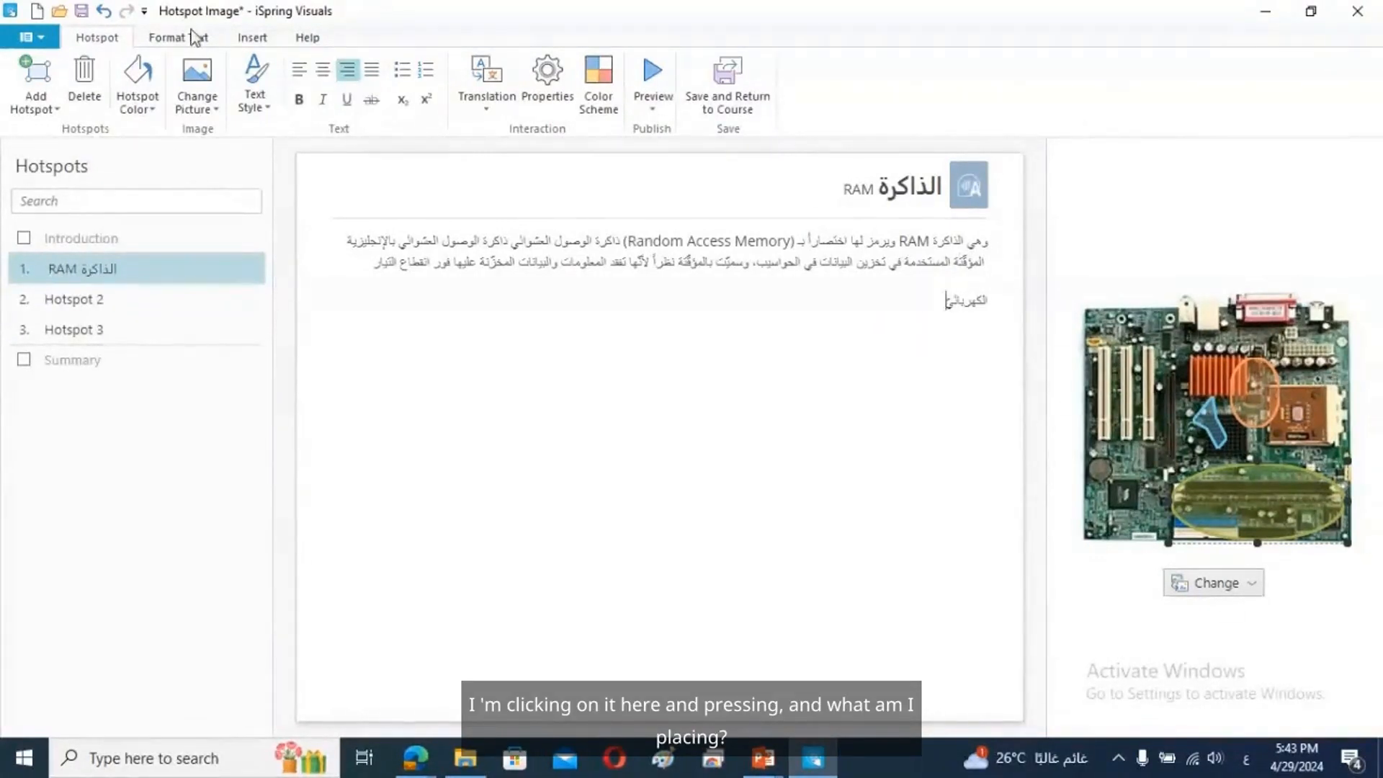
left_click(252, 38)
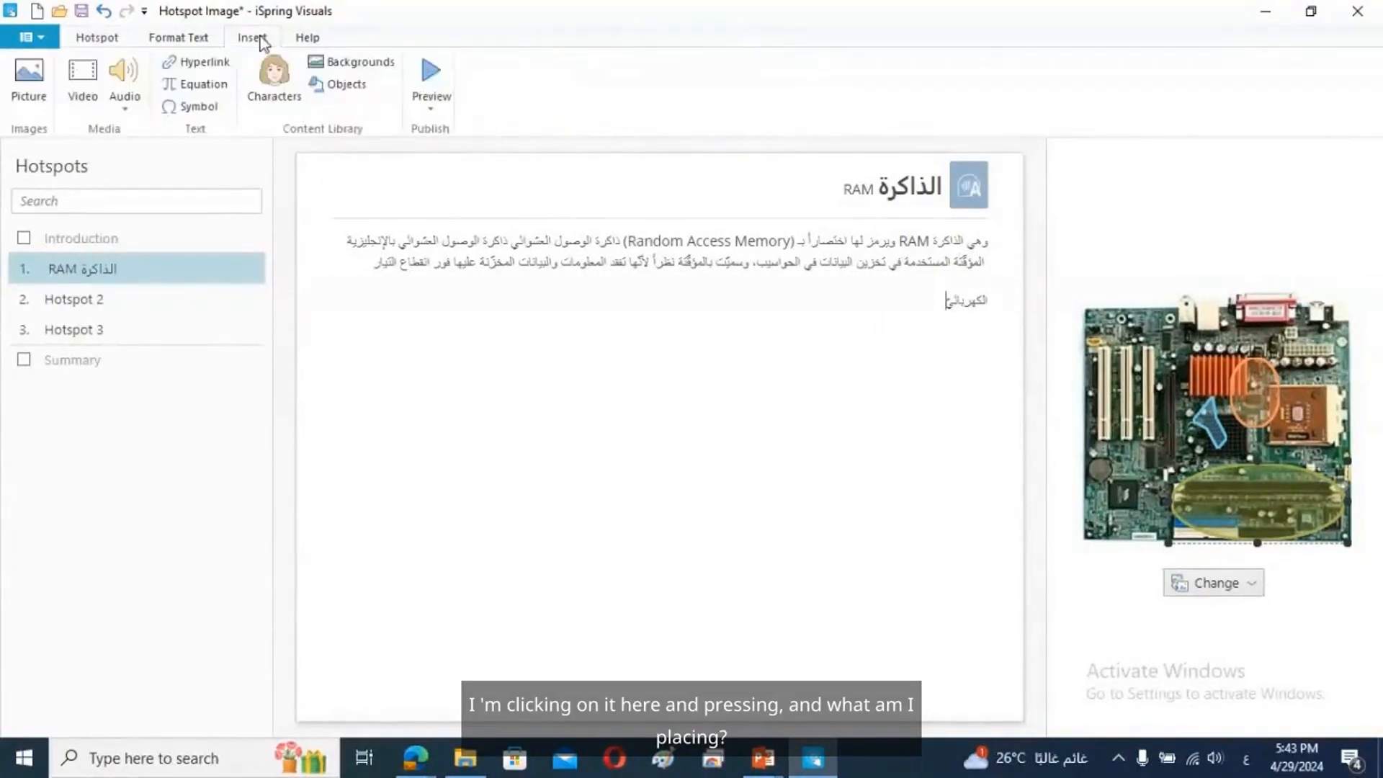
left_click(22, 75)
double_click(624, 412)
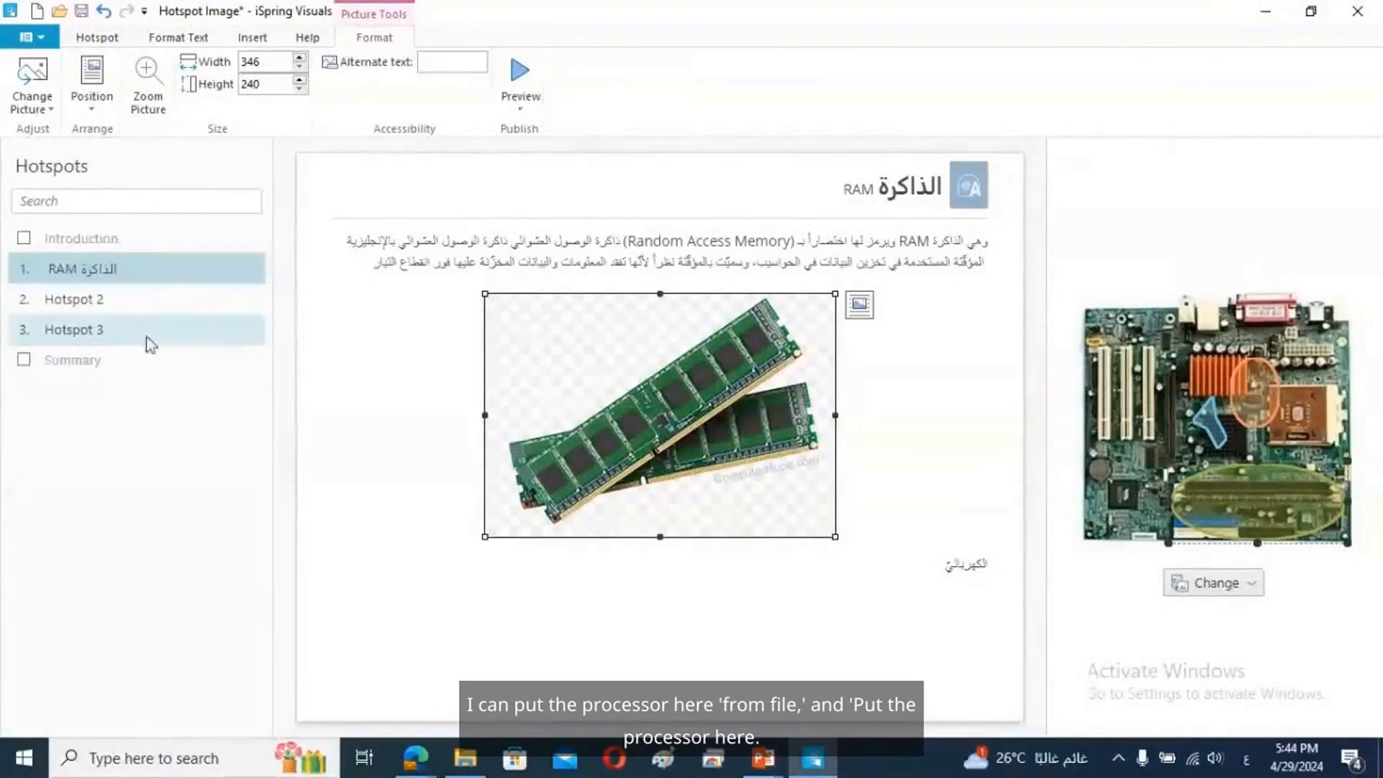
Move the Hotspot 2 ellipse onto the processor in the motherboard picture.
left_click(110, 306)
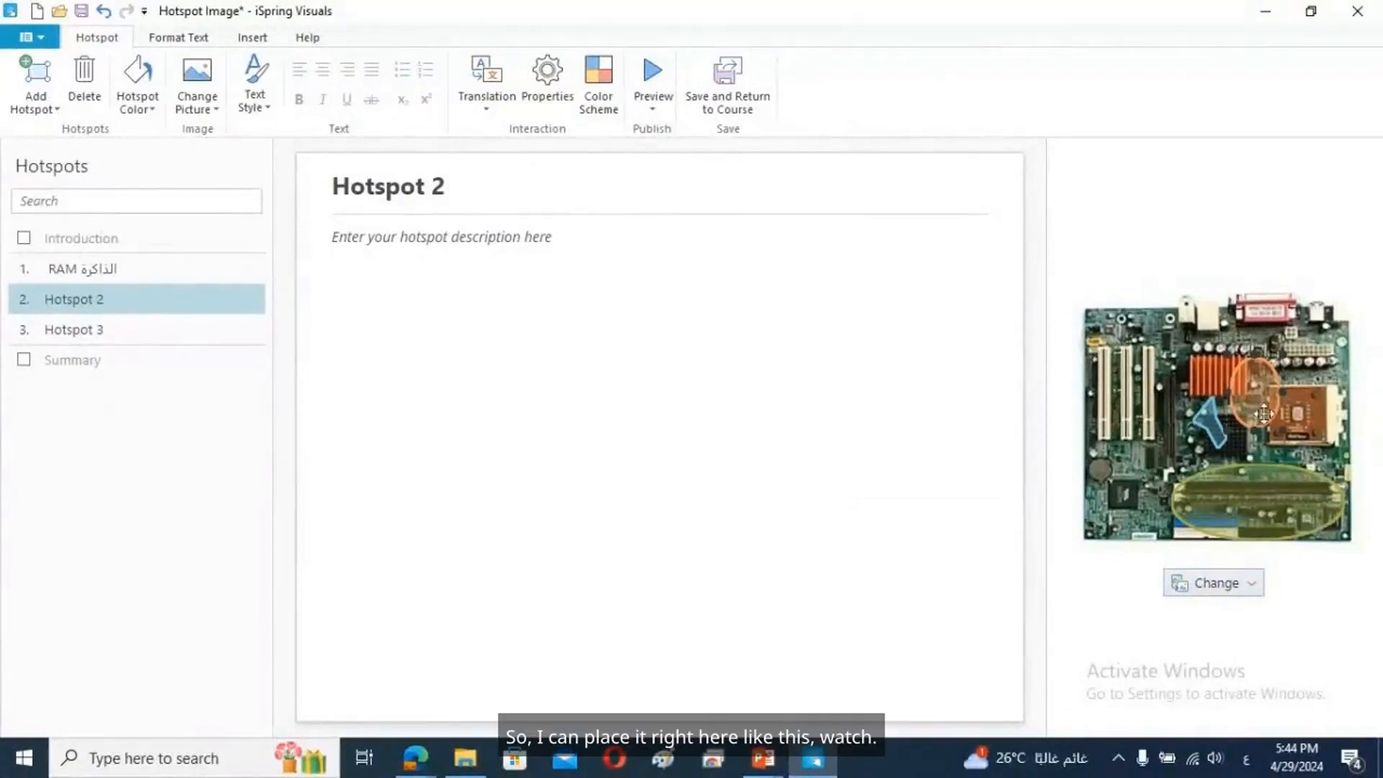
left_click_drag(1252, 395, 1298, 414)
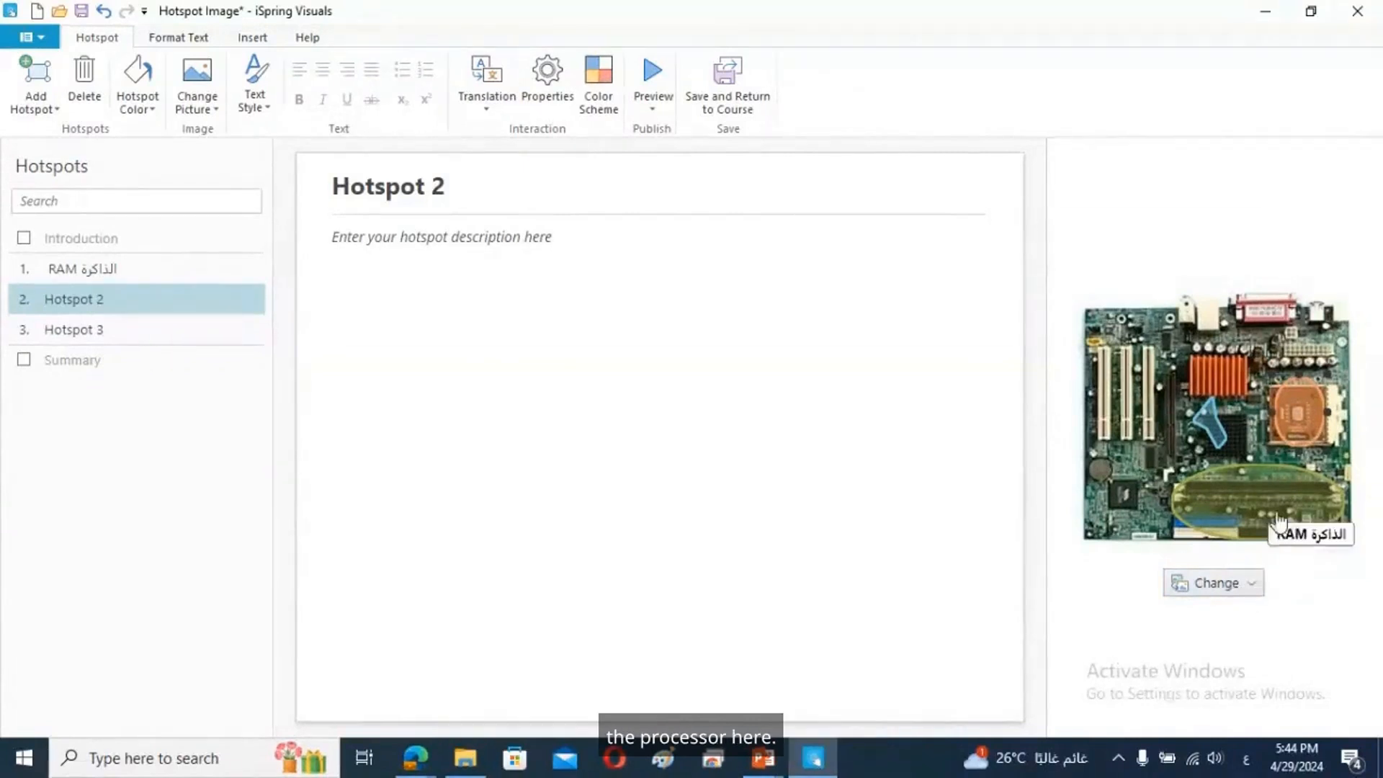
Try to replace the hotspot background image with the processor picture "download (2)" from the lesson's photo folder.
left_click(1211, 585)
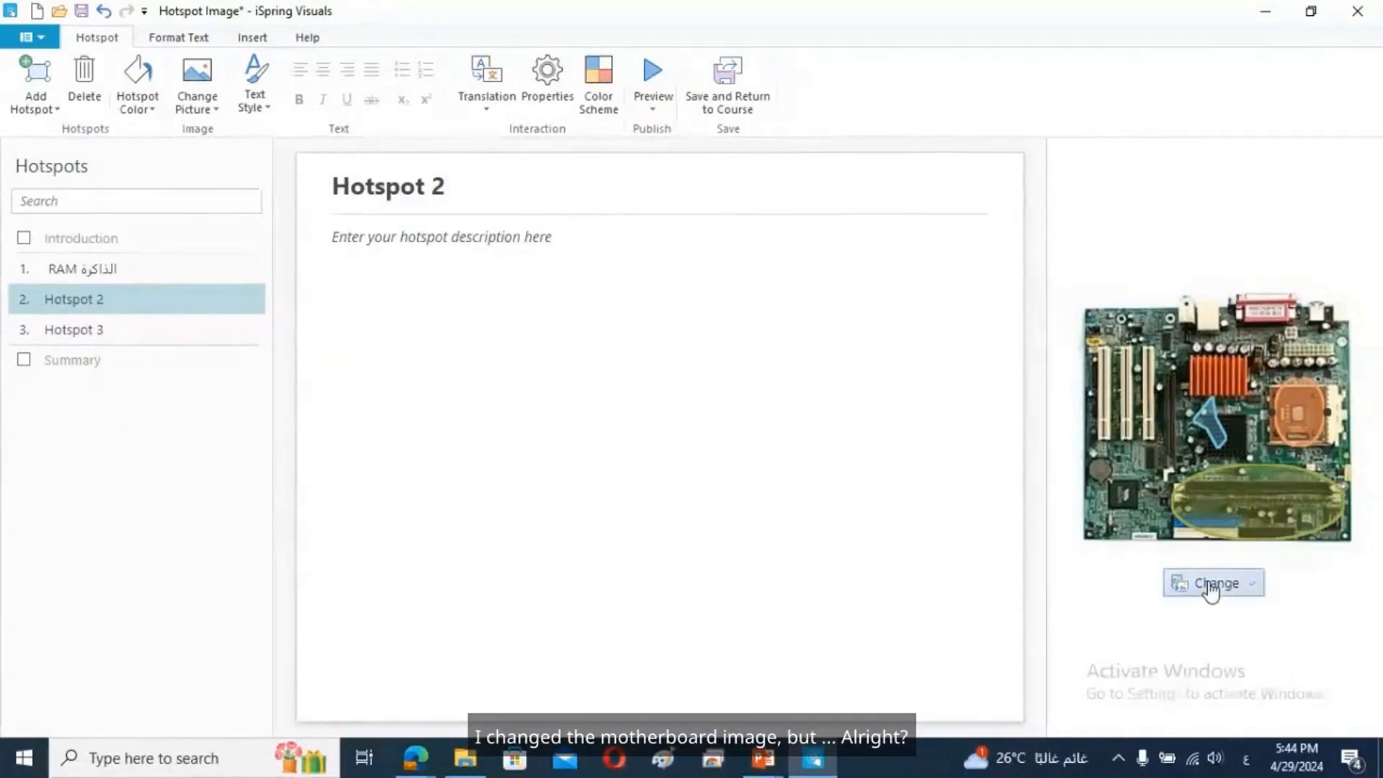
left_click(1217, 523)
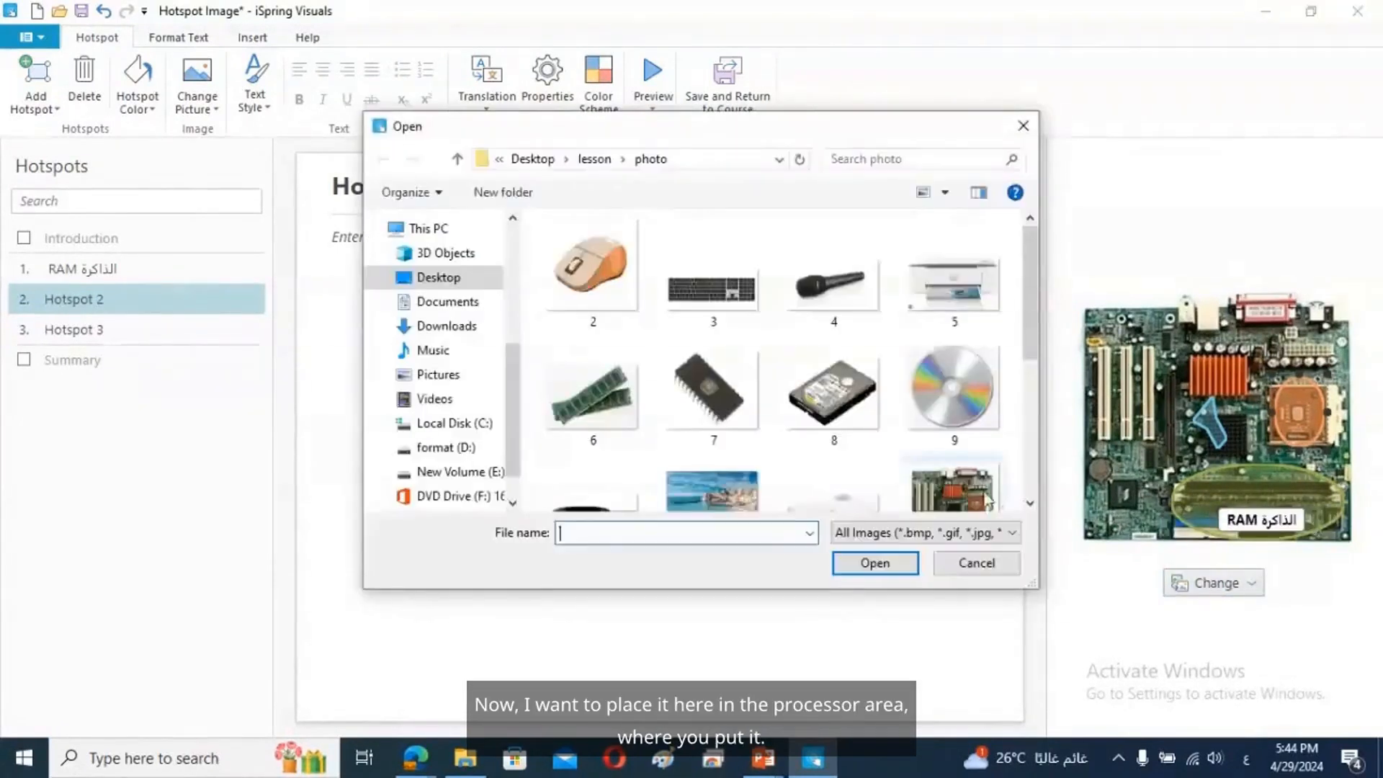
left_click_drag(1032, 344, 1035, 448)
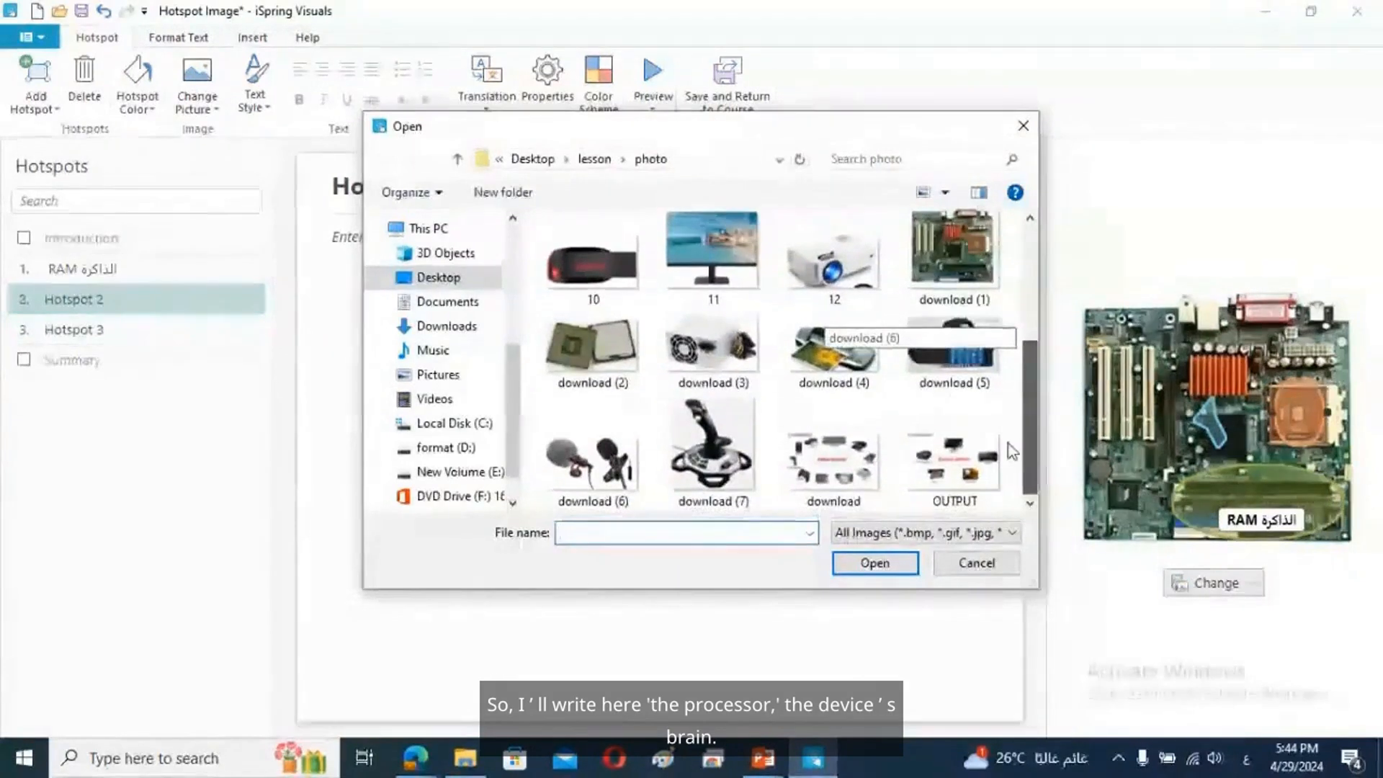
double_click(617, 348)
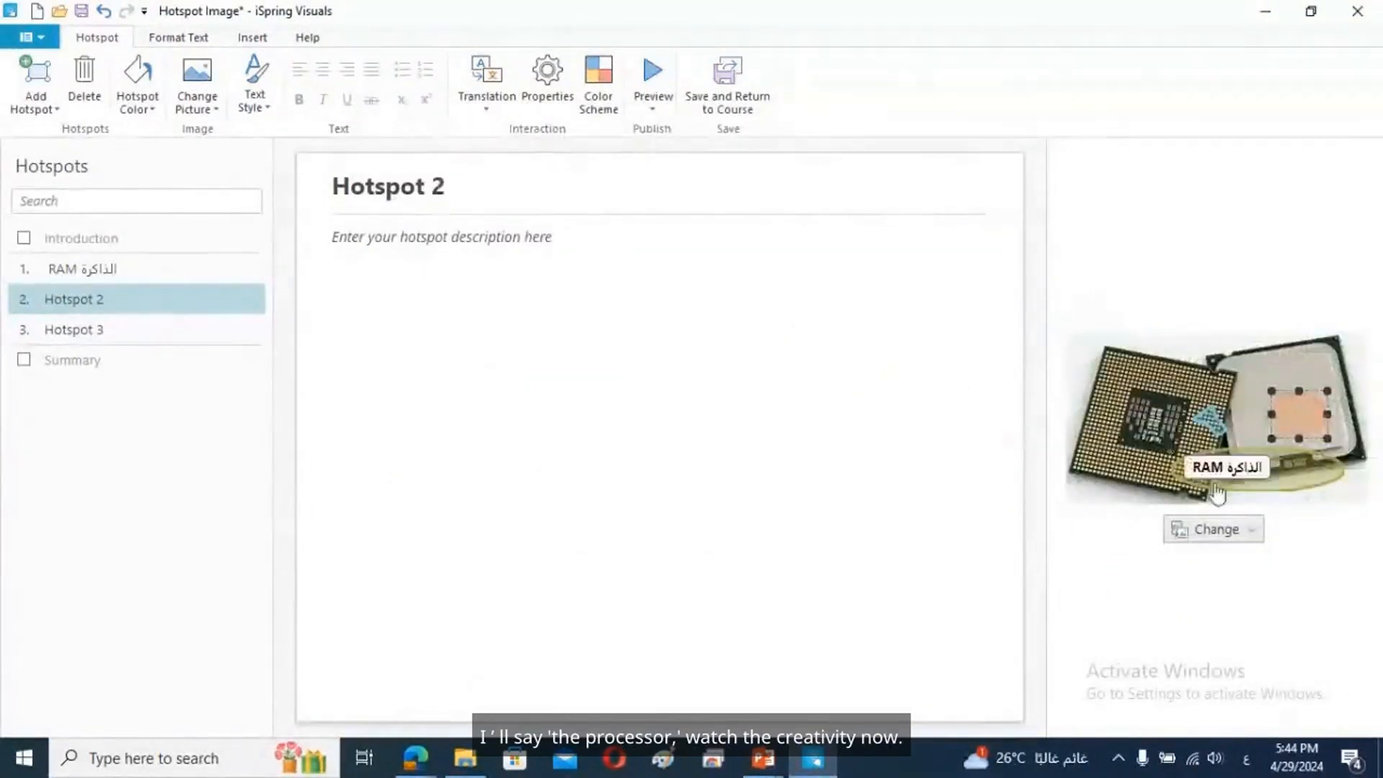
Set the hotspot background image back to the motherboard picture from the lesson's photo folder.
left_click(1202, 540)
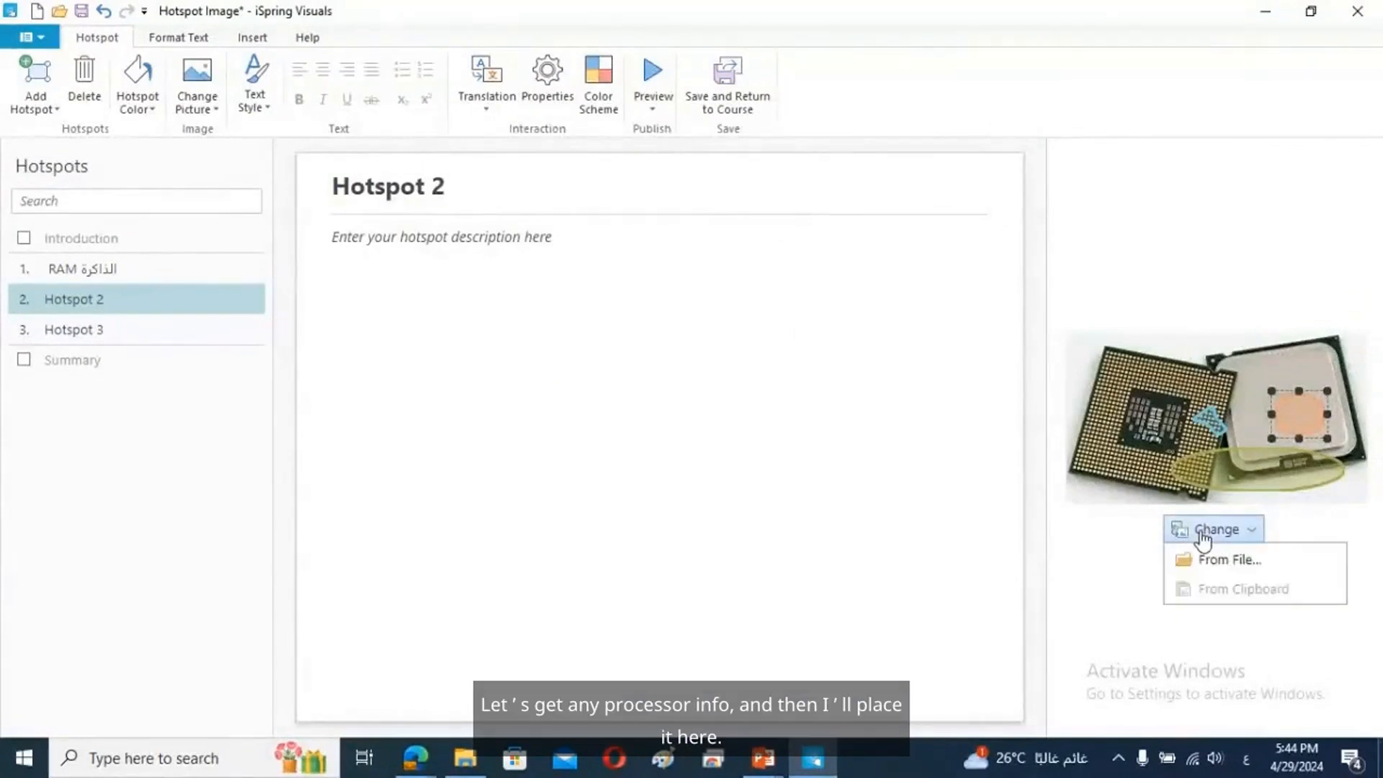
left_click(1207, 560)
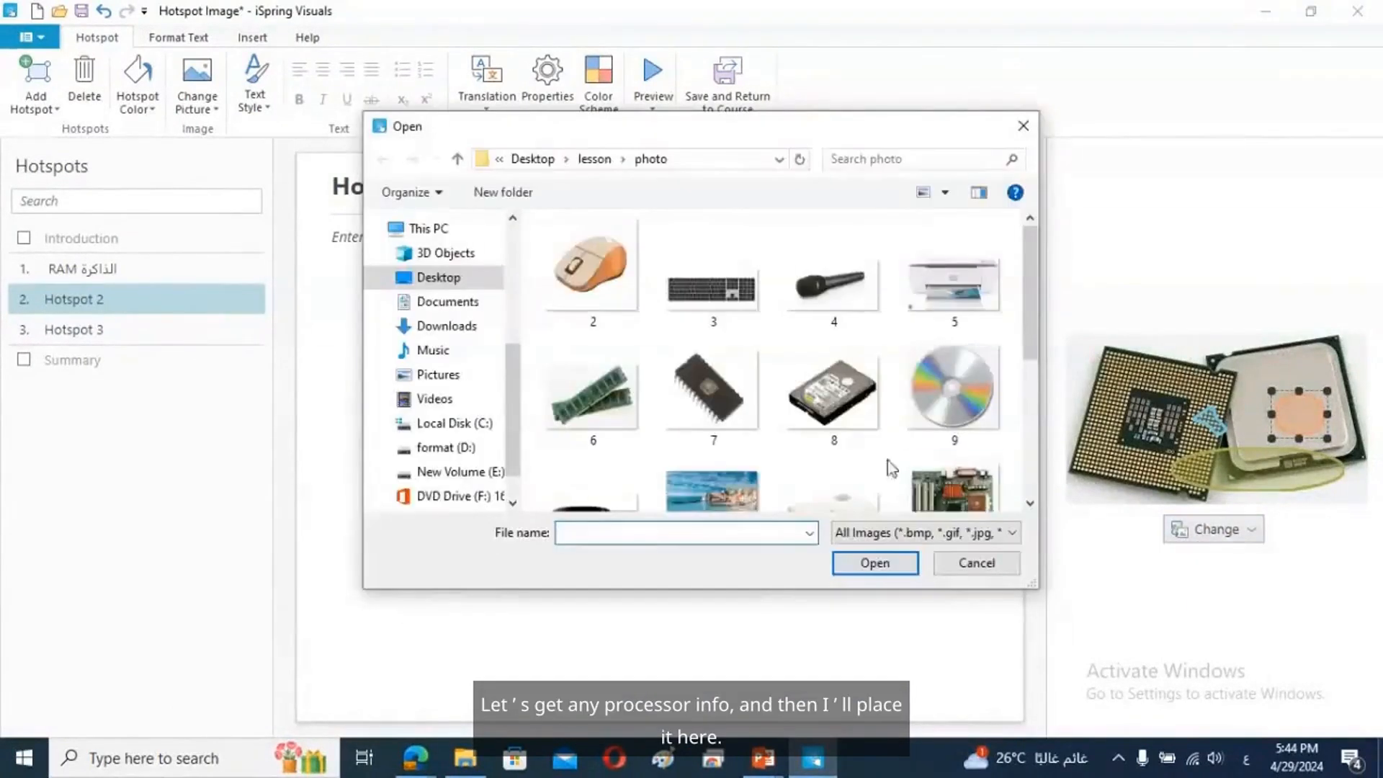
double_click(962, 490)
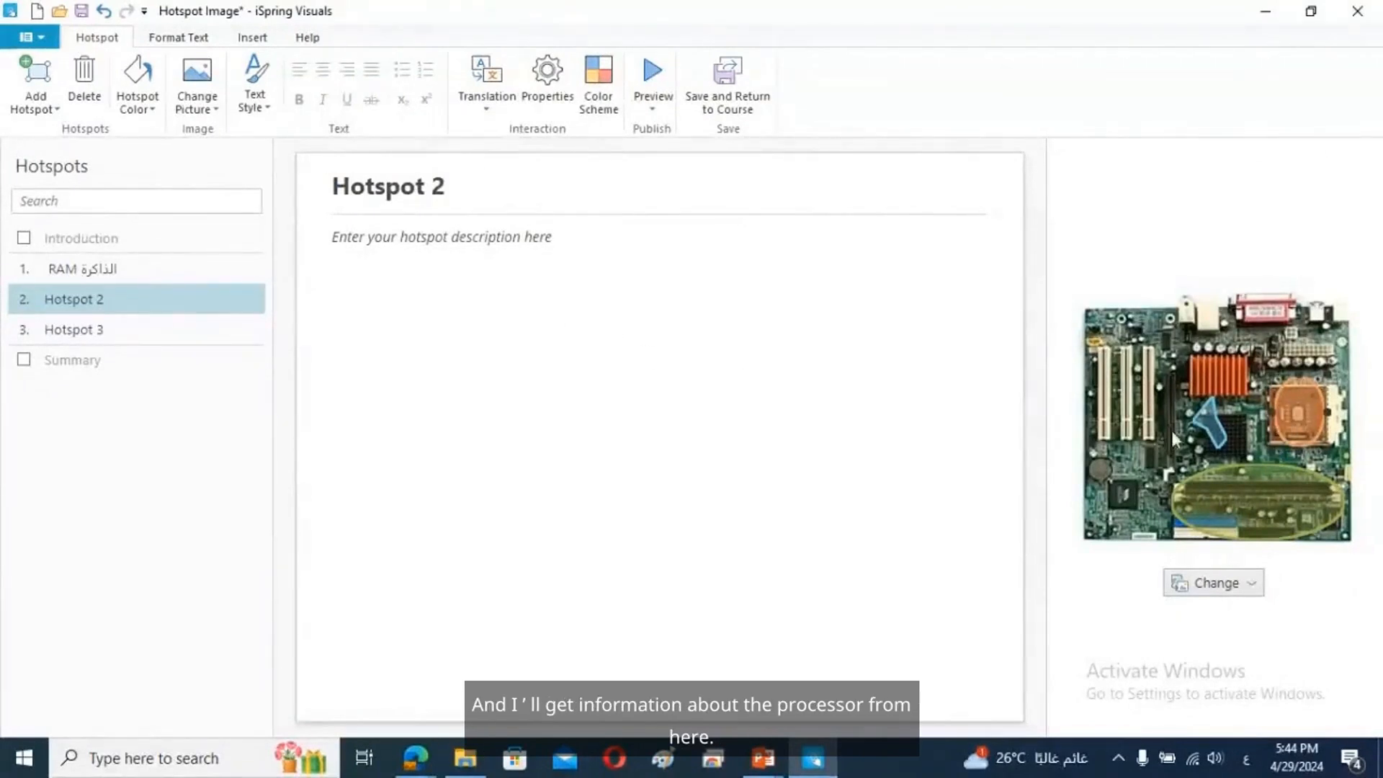
Retitle Hotspot 2 as "المعالج" and right-align the title.
triple_click(375, 188)
left_click(375, 188)
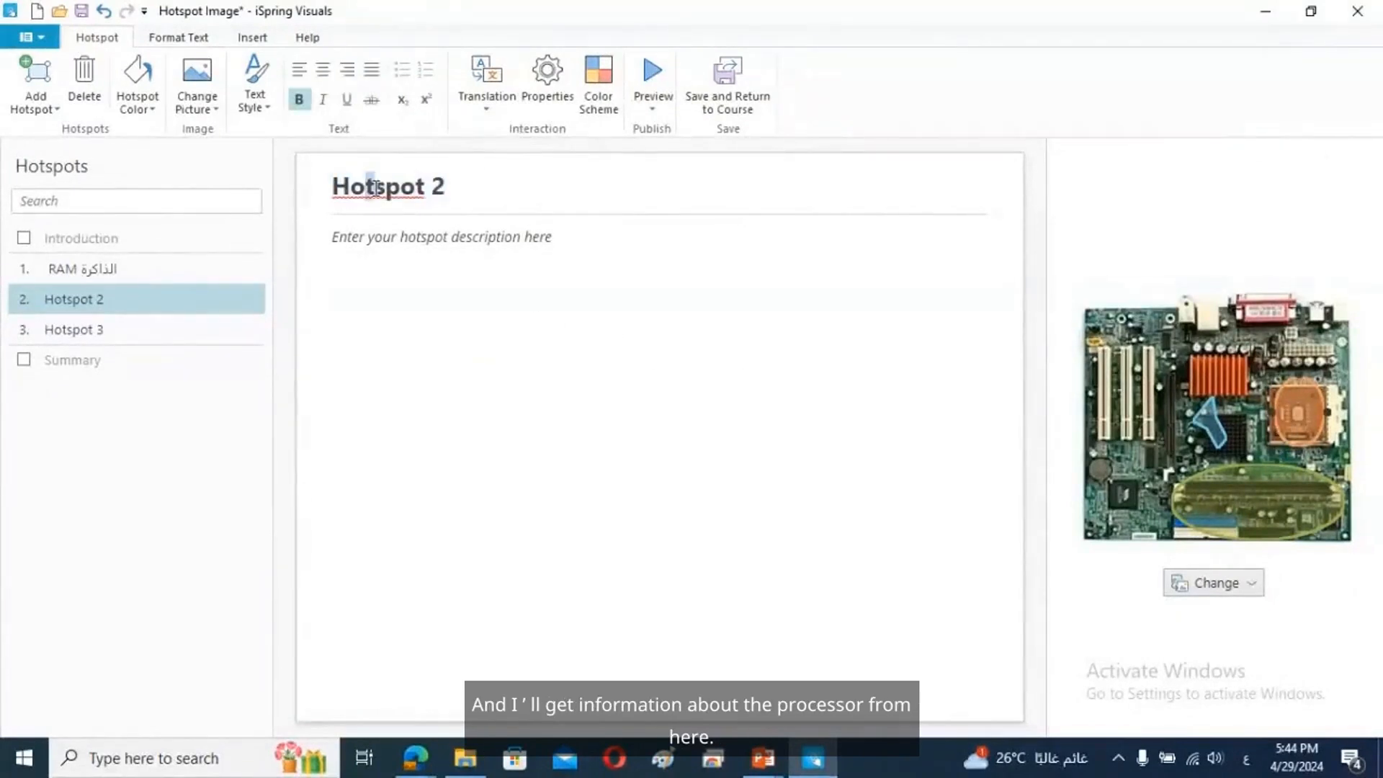
triple_click(376, 188)
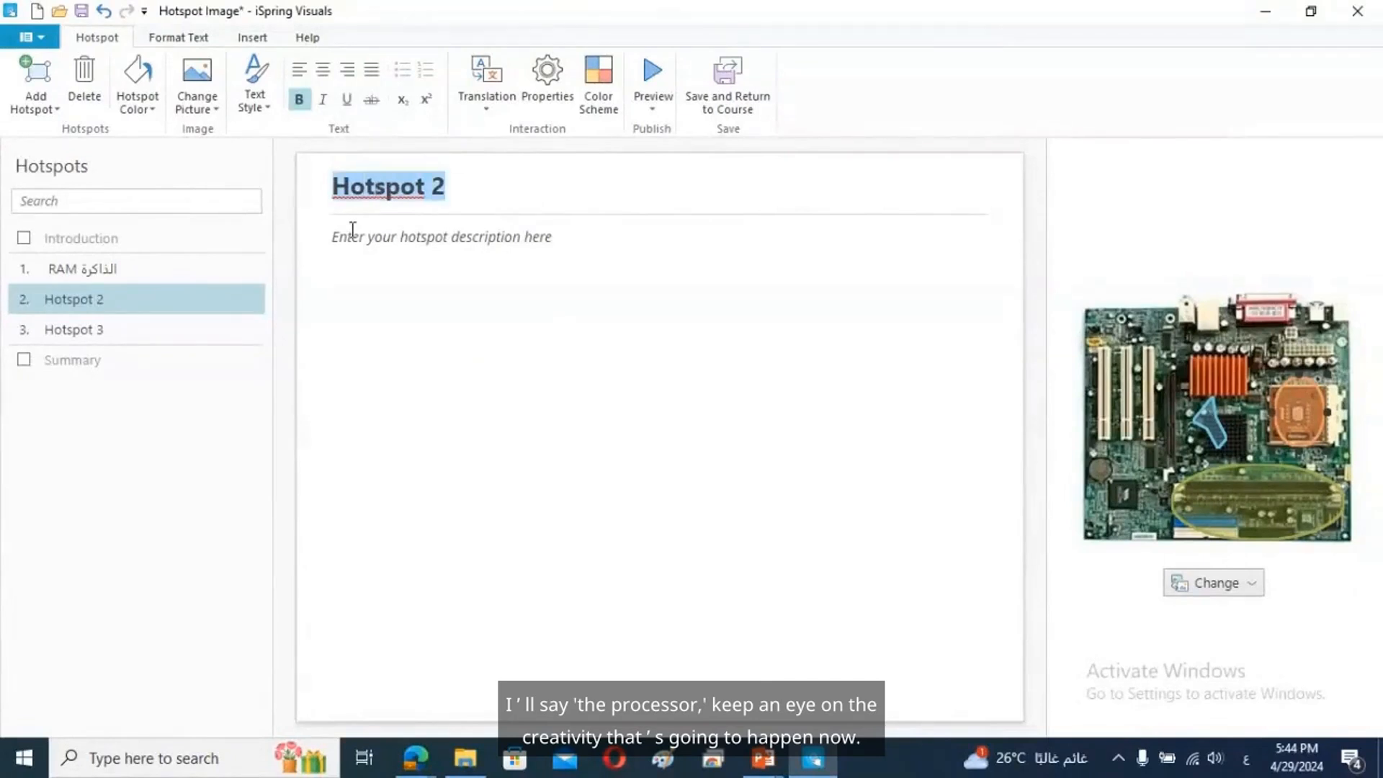
type("المعالج")
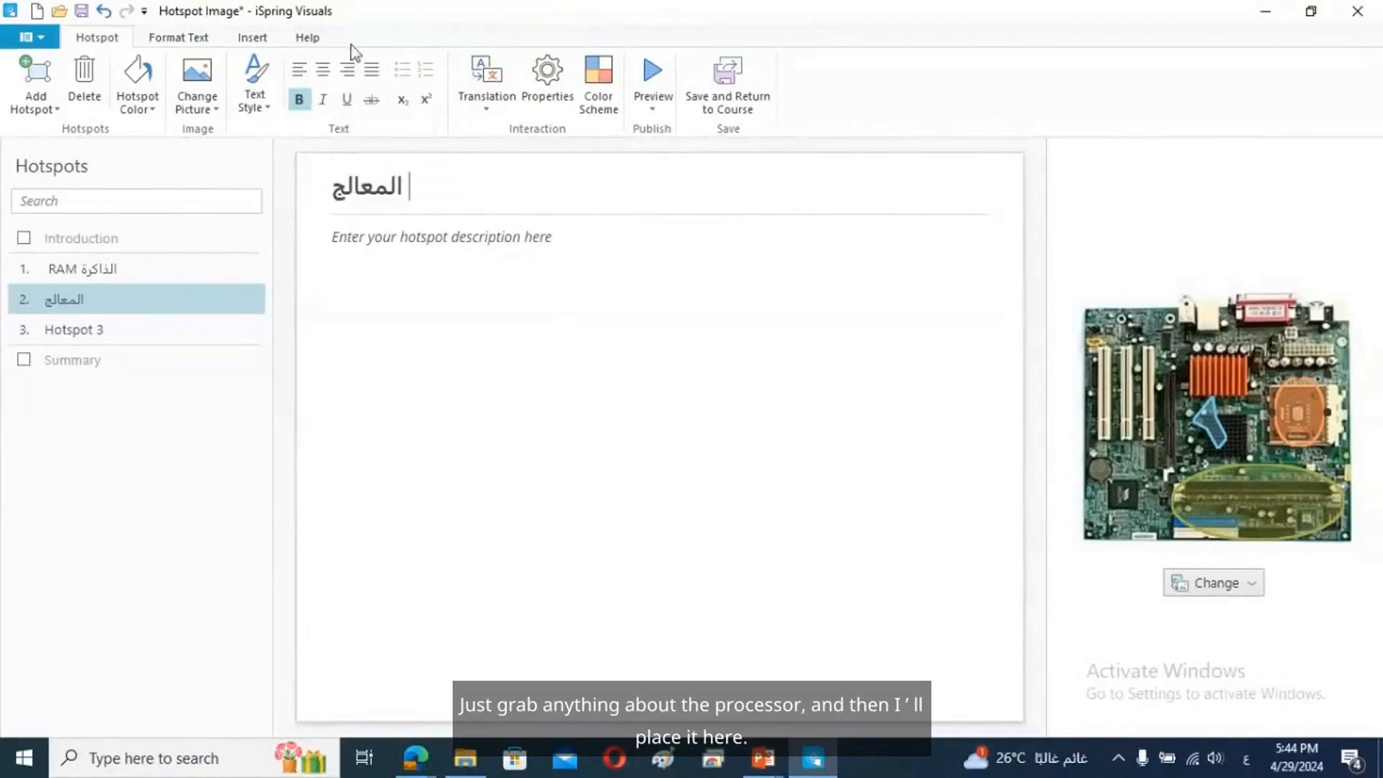
left_click(348, 69)
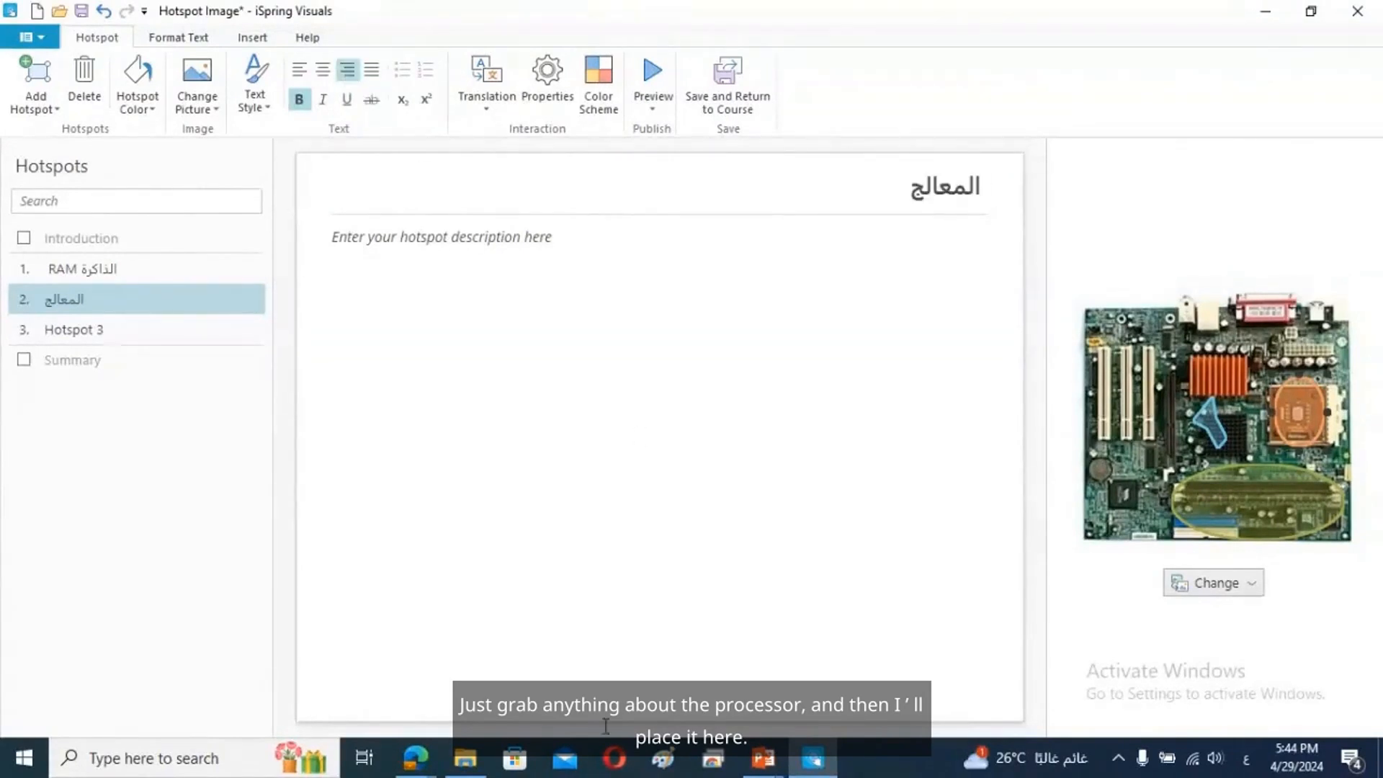
Switch to the RAM article in the Edge browser and search the mawdoo3 site for "المعالج".
left_click(416, 757)
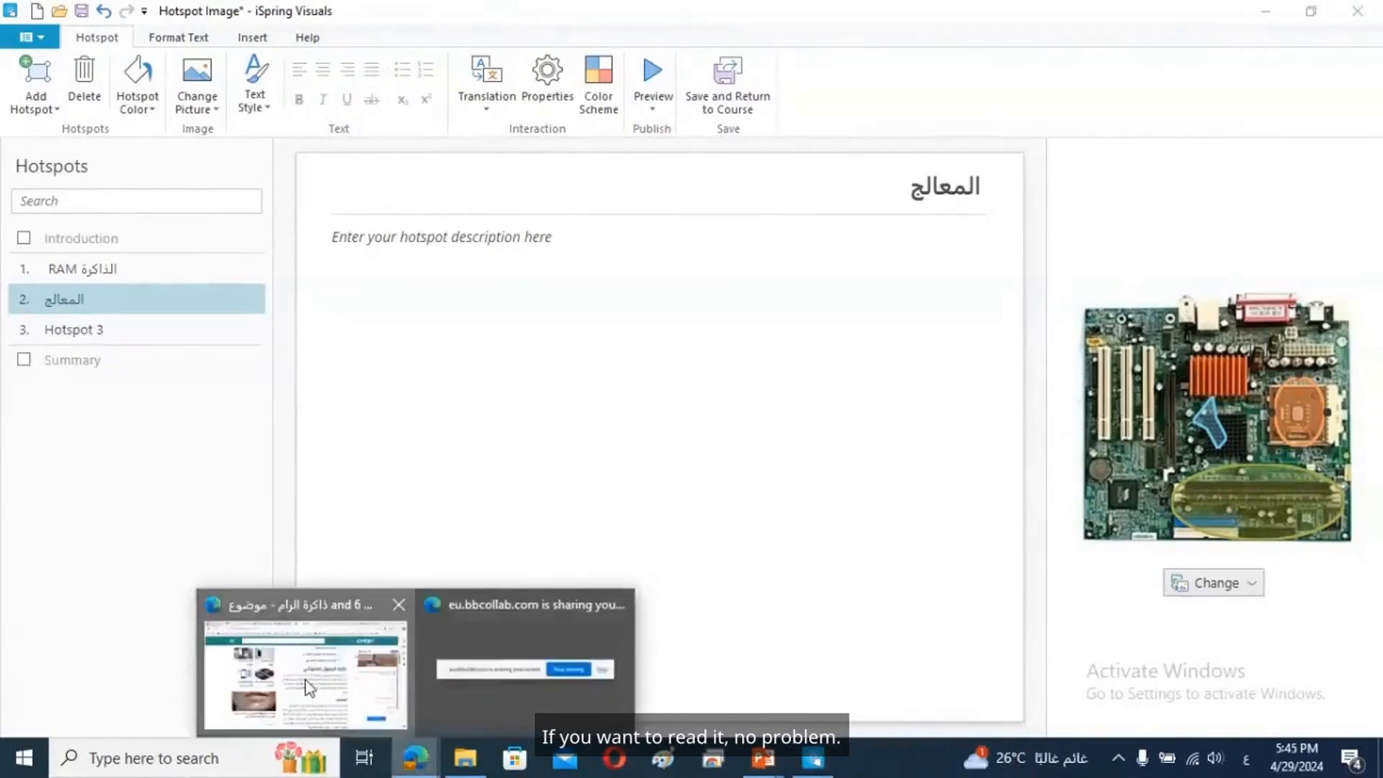
left_click(309, 688)
scroll(902, 334, "up", 8)
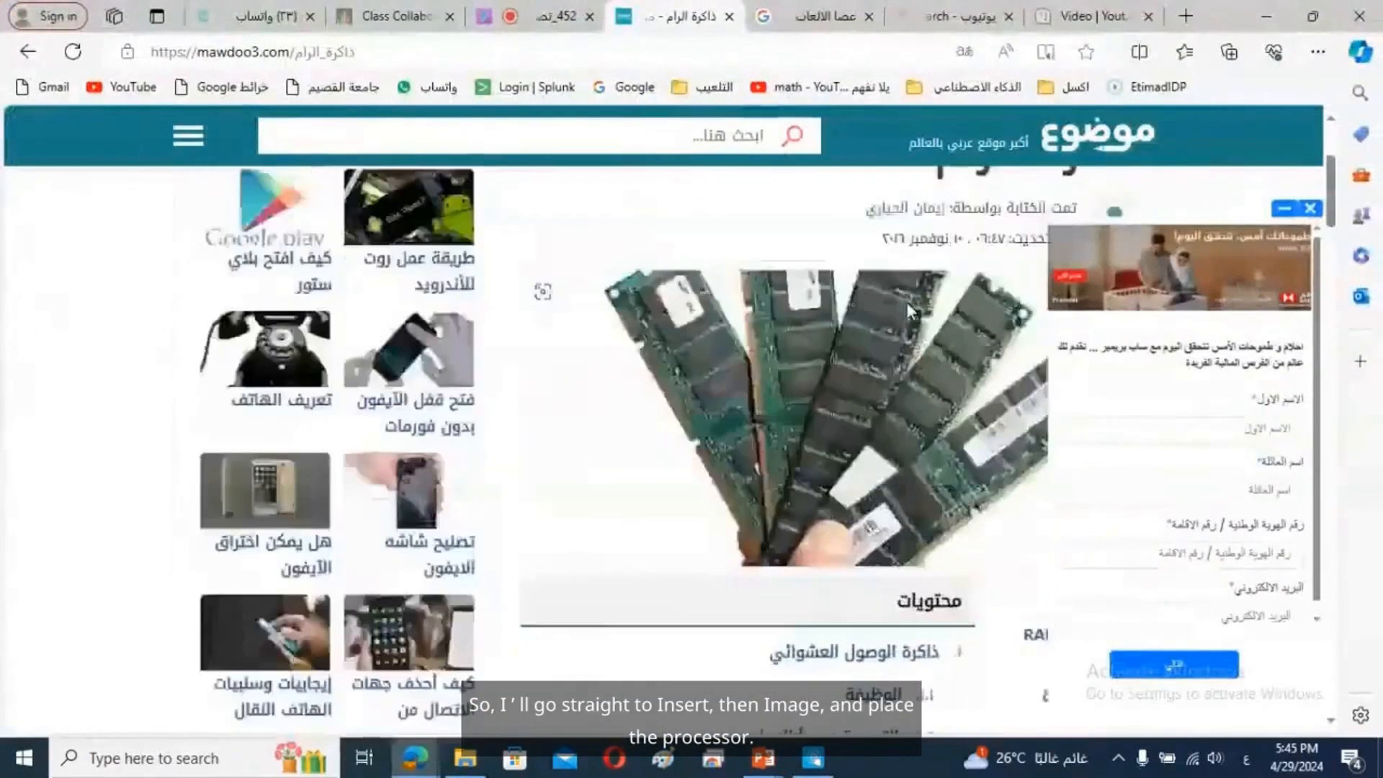
scroll(906, 301, "up", 3)
left_click(722, 137)
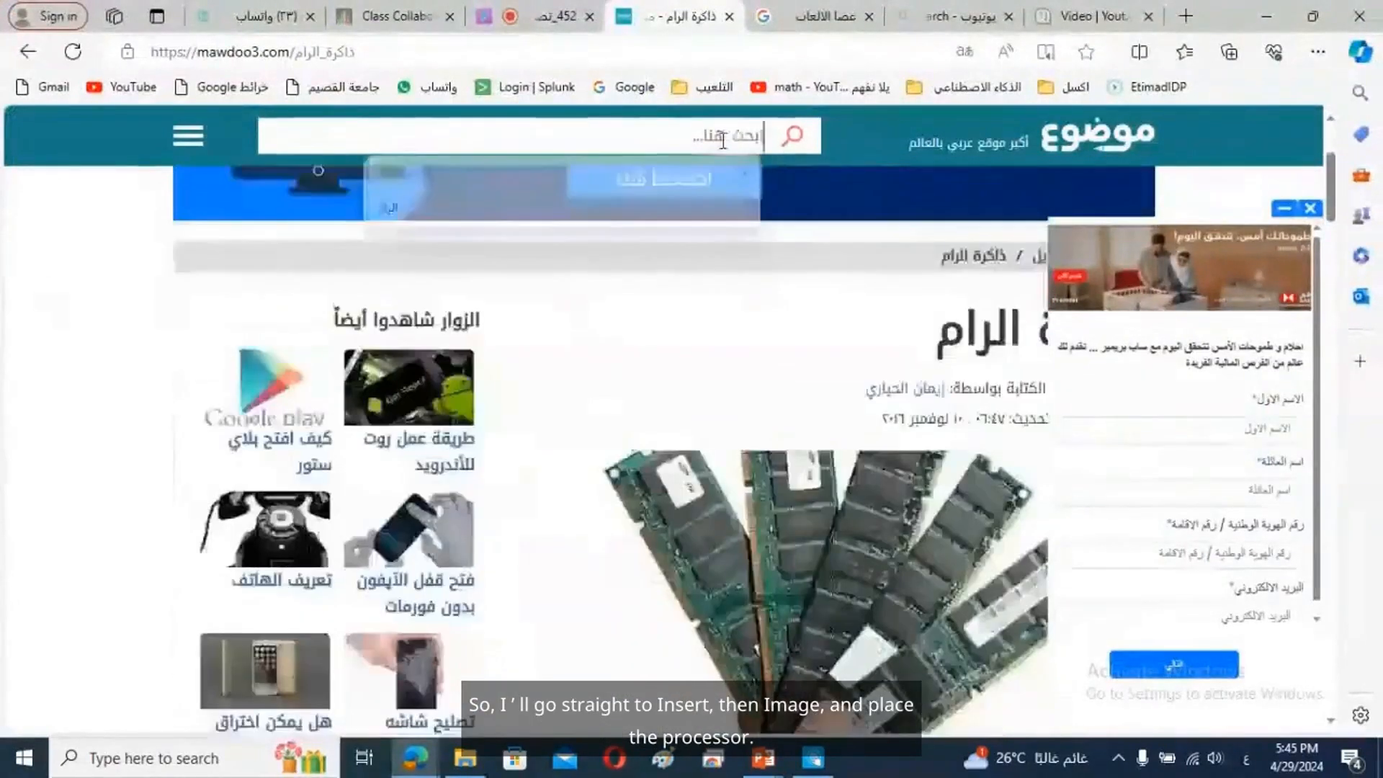
type("المعا")
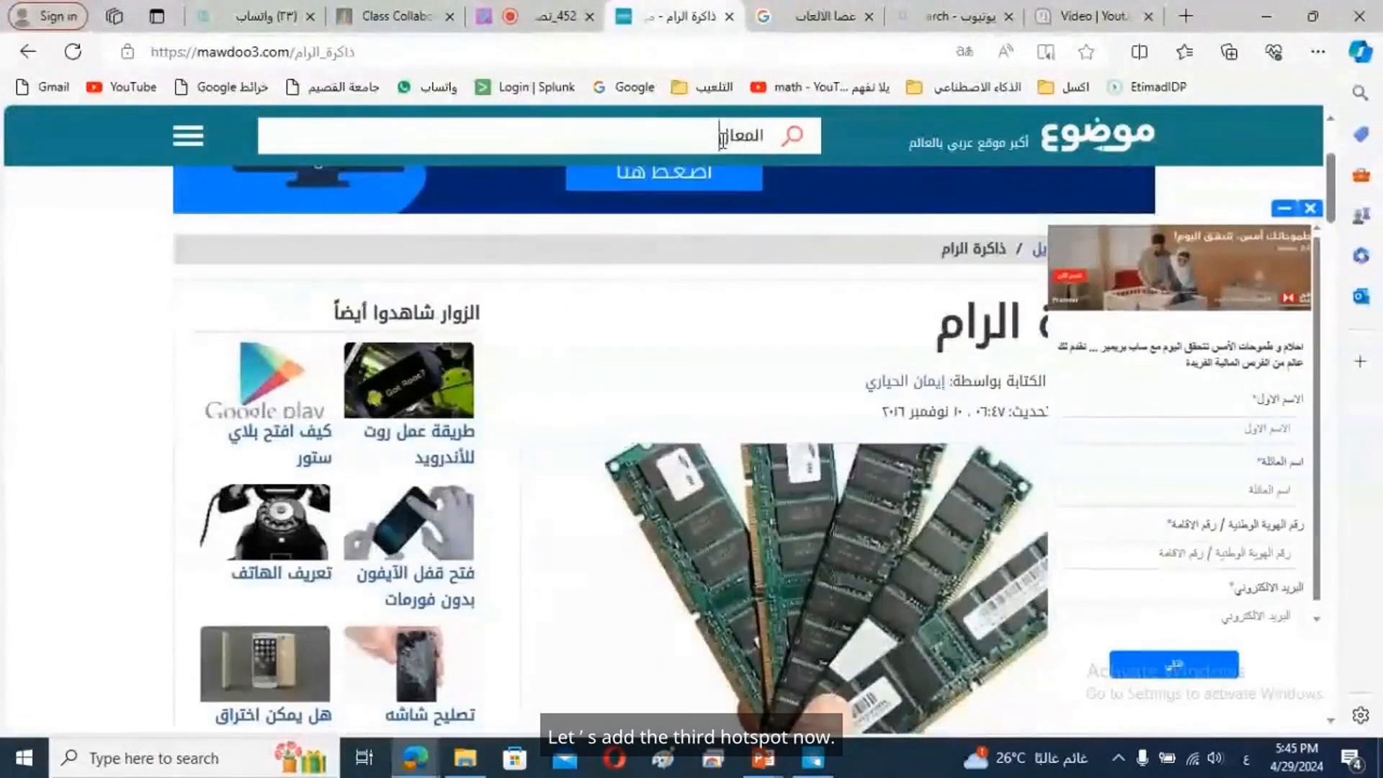
type("لج")
key("Return")
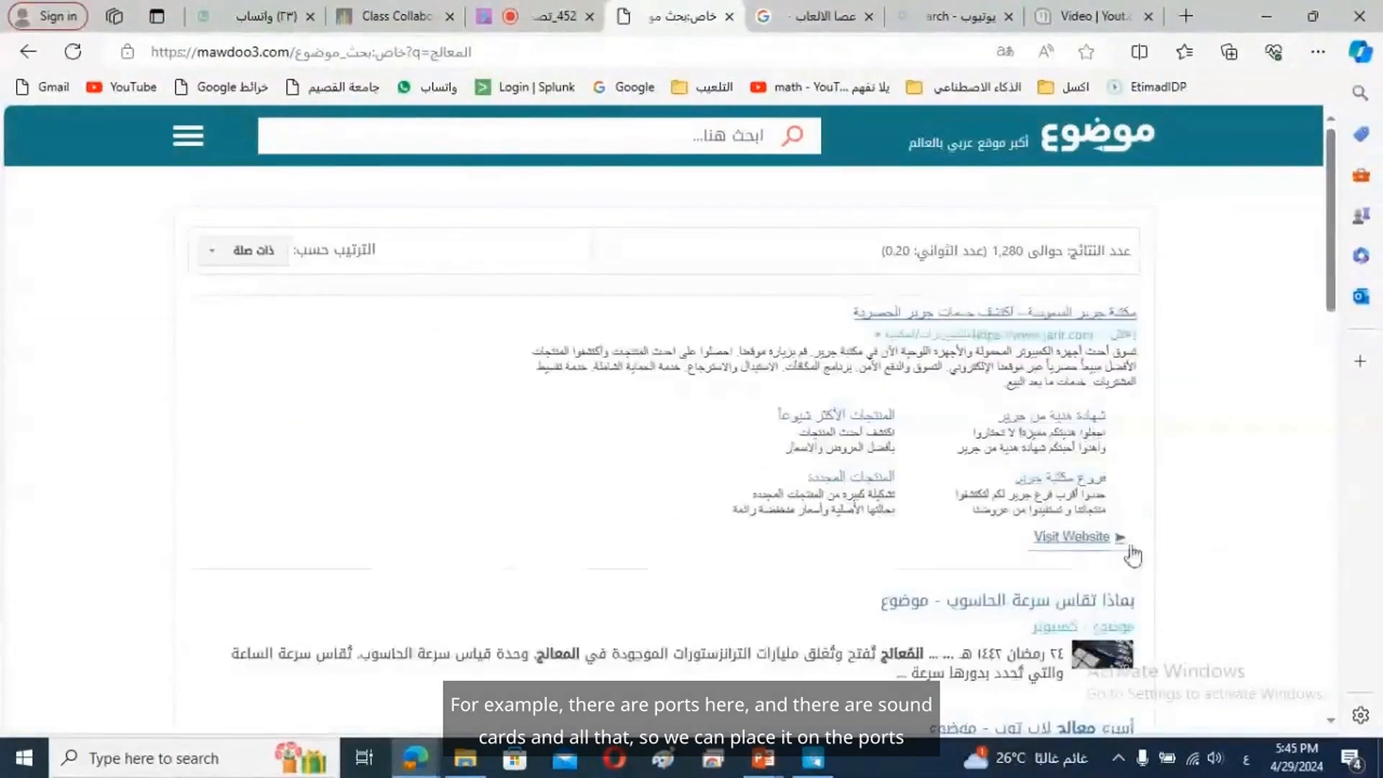
Open the article "بماذا تقاس سرعة الحاسوب" from the search results.
scroll(1038, 536, "down", 3)
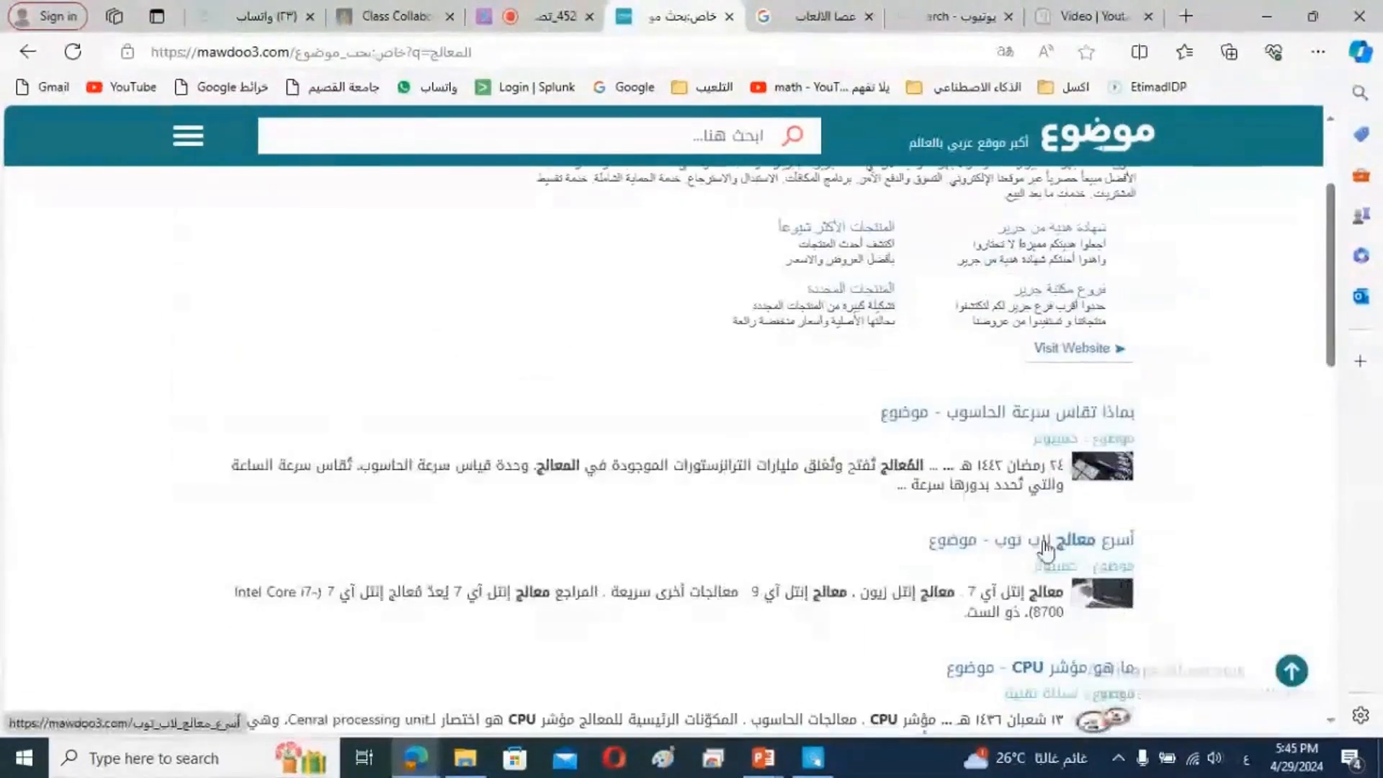
scroll(1037, 538, "down", 1)
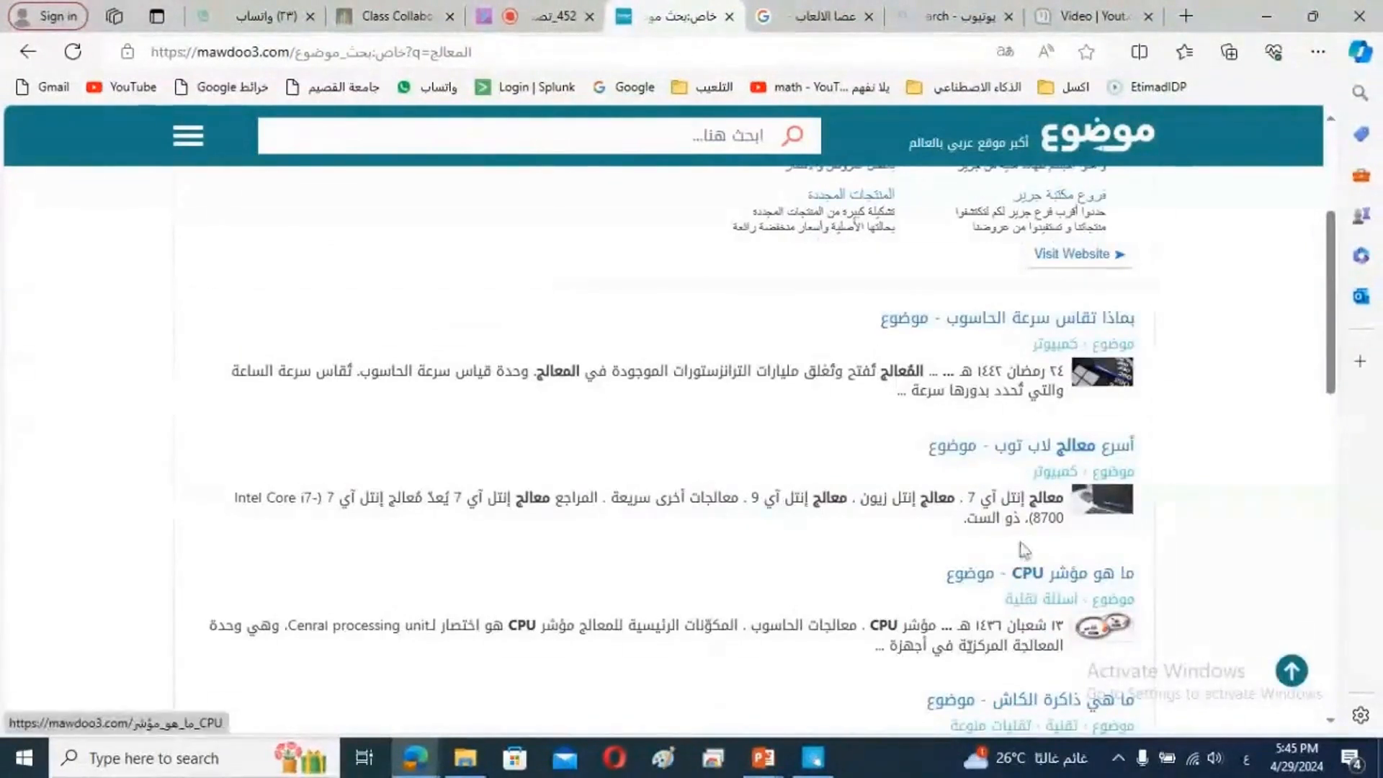
left_click(999, 317)
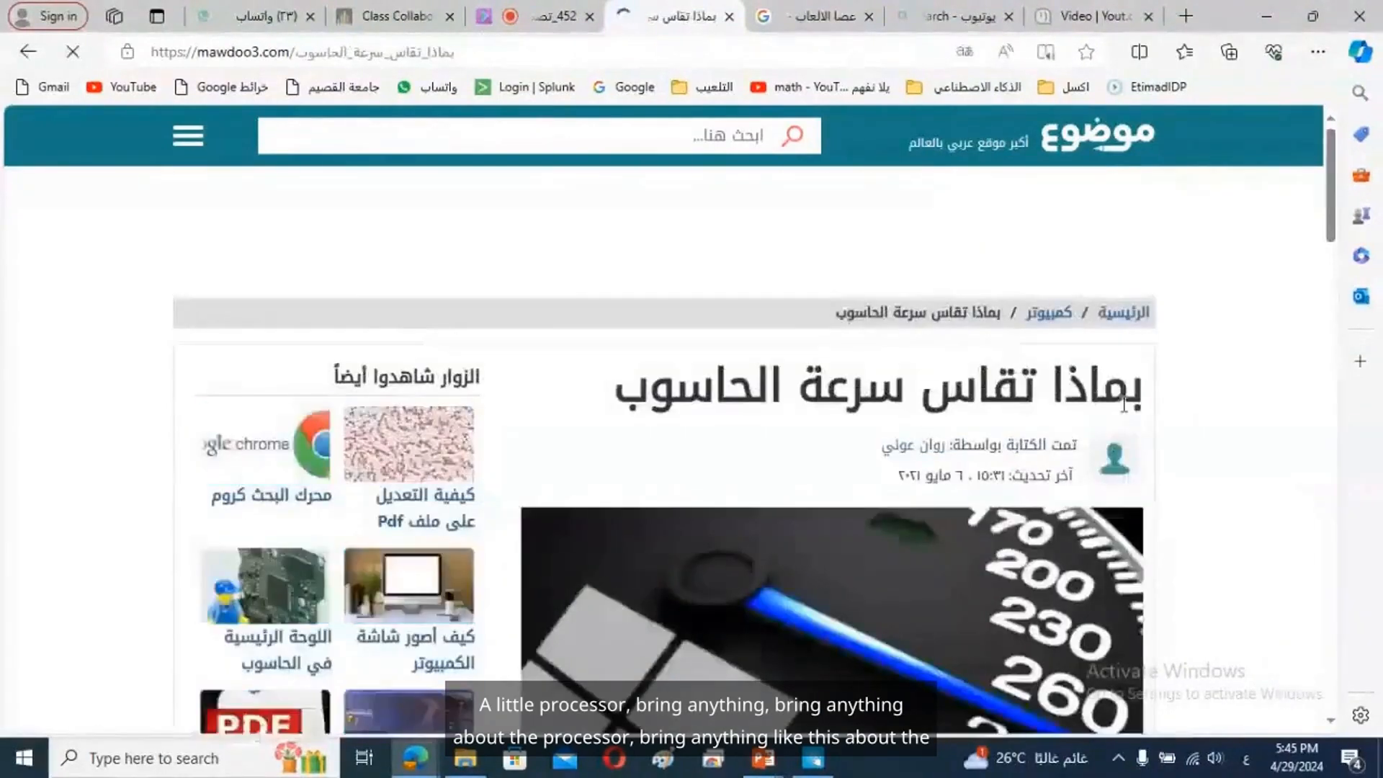
Copy the paragraph under "وحدة قياس سرعة الحاسوب" and paste it into the "المعالج" hotspot's description in iSpring Visuals.
scroll(988, 327, "down", 10)
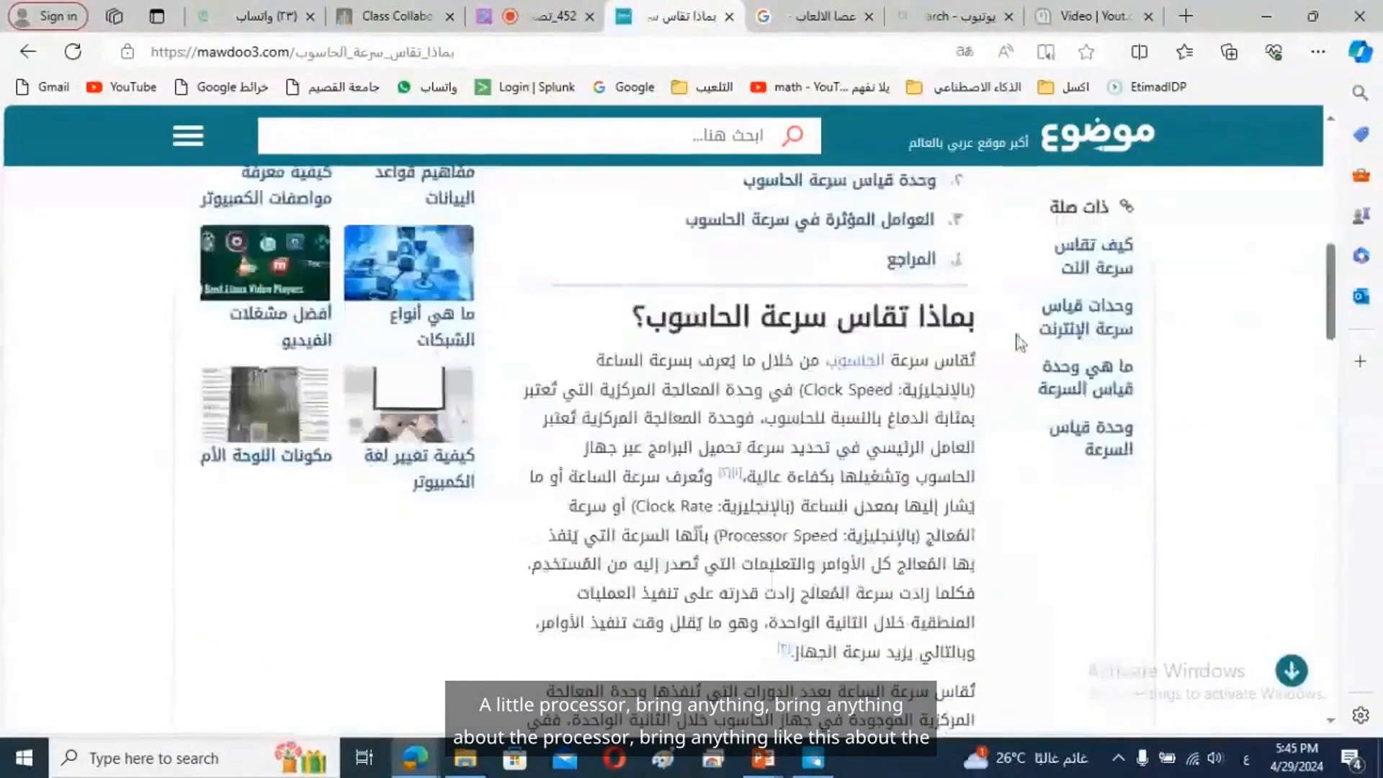
scroll(977, 338, "down", 1)
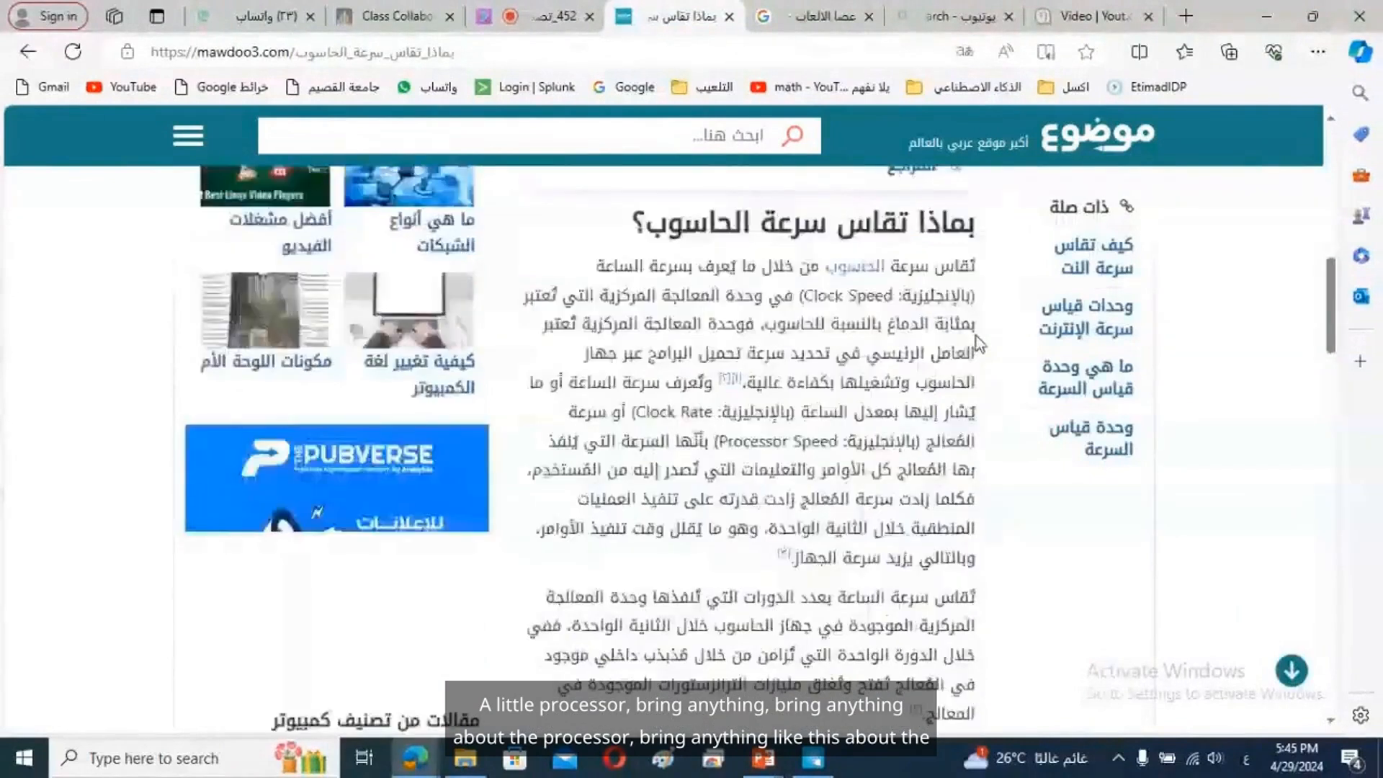
scroll(986, 296, "down", 5)
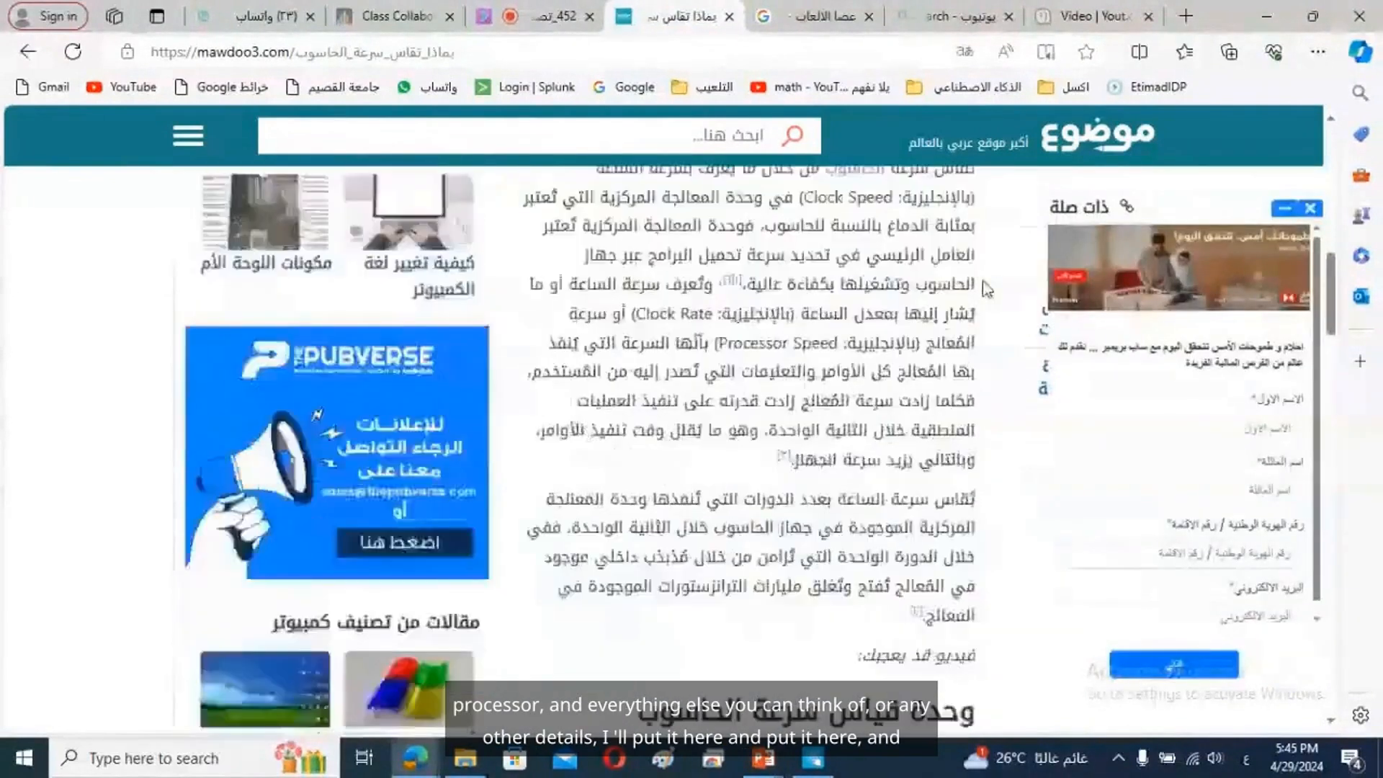
scroll(985, 289, "down", 4)
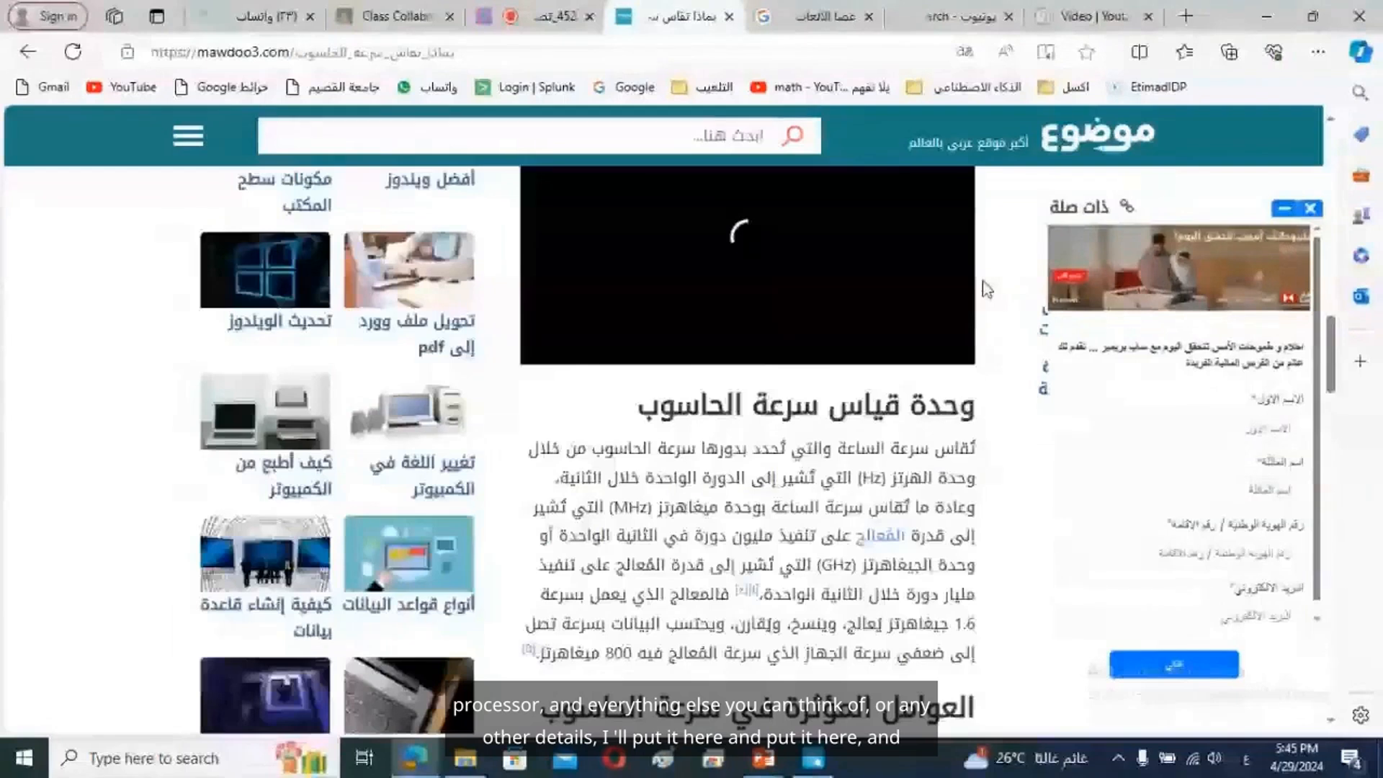
scroll(985, 288, "down", 8)
scroll(986, 288, "up", 5)
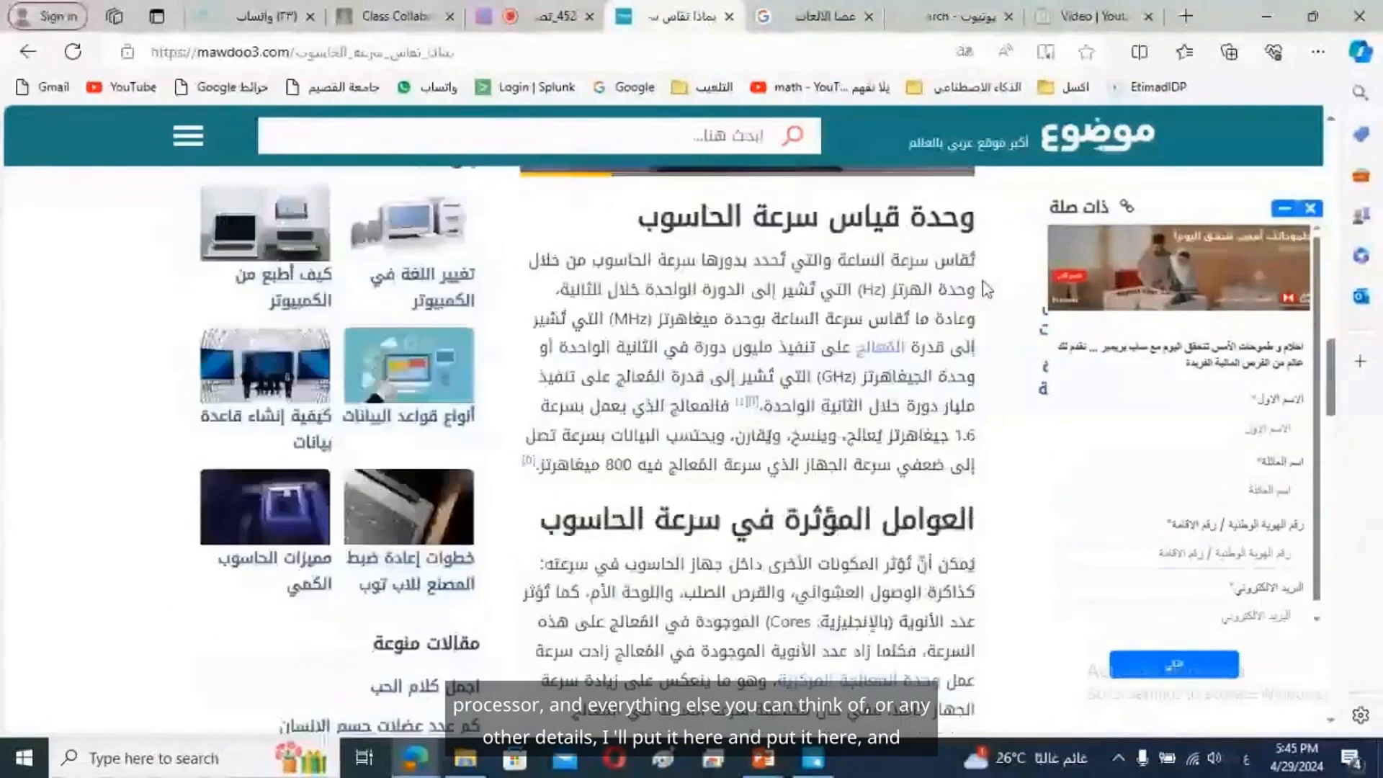
left_click_drag(980, 259, 528, 462)
left_click(562, 389)
left_click(814, 760)
left_click(904, 370)
key("ctrl+v")
Delete the read-more line and the mawdoo3 source link from the end of the pasted description.
left_click_drag(469, 343, 333, 421)
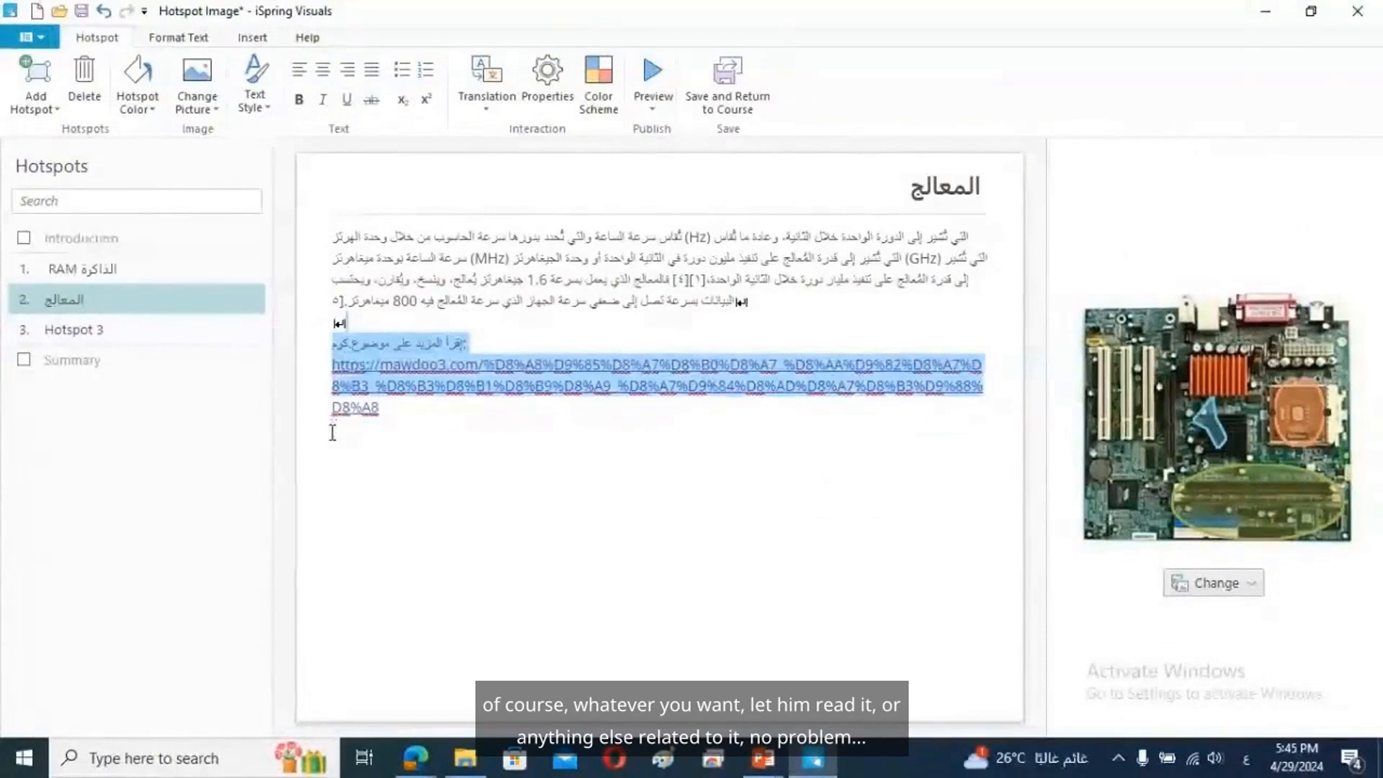
key("BackSpace")
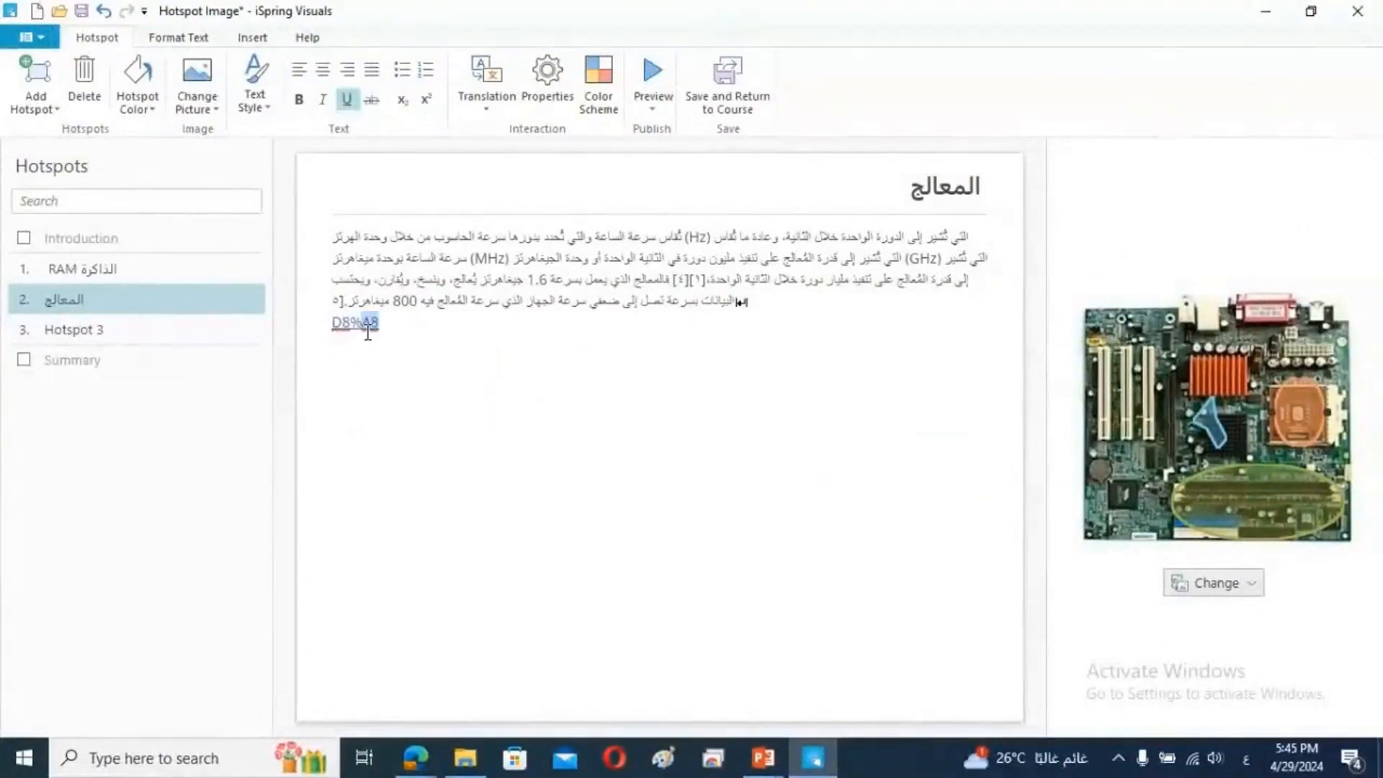
key("ctrl+a")
left_click(369, 328)
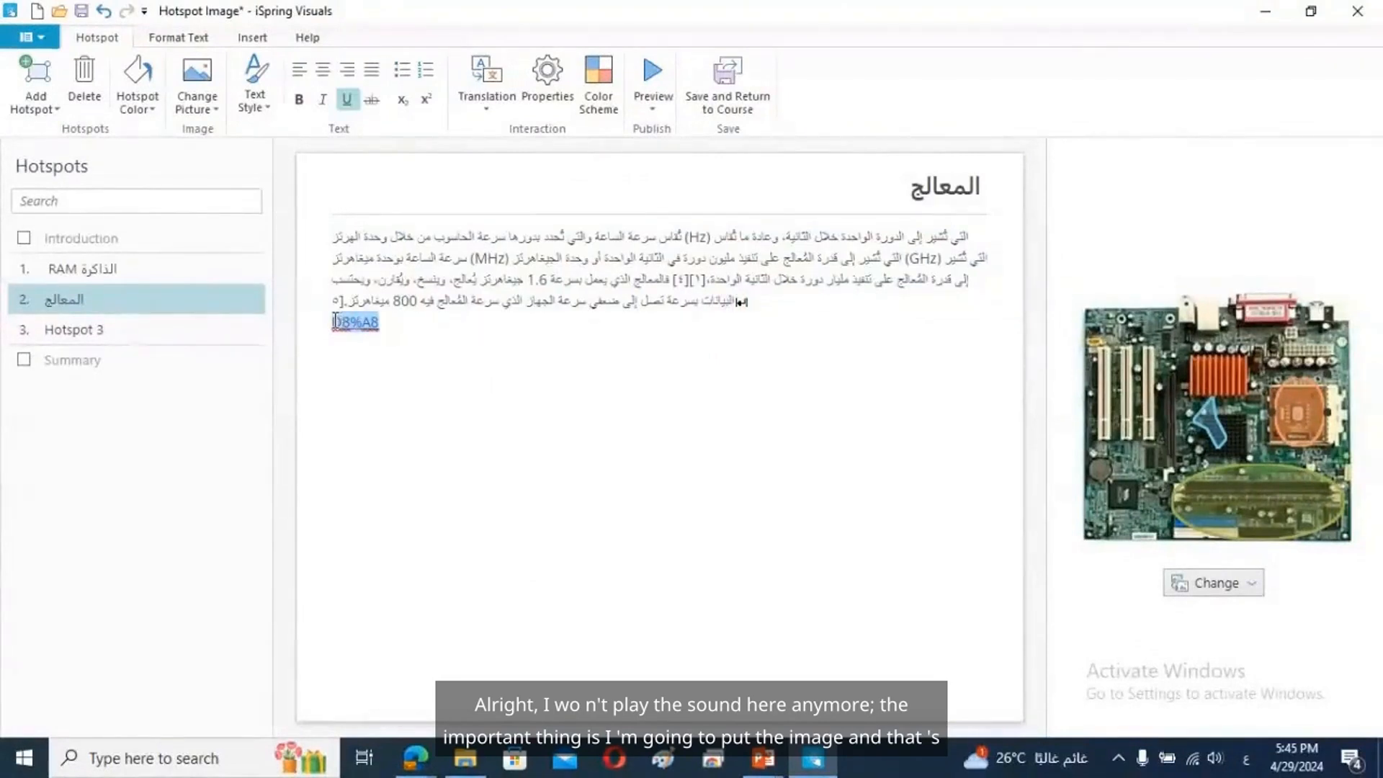
key("BackSpace")
Insert the processor picture from the photo folder below the "المعالج" description text.
left_click(252, 38)
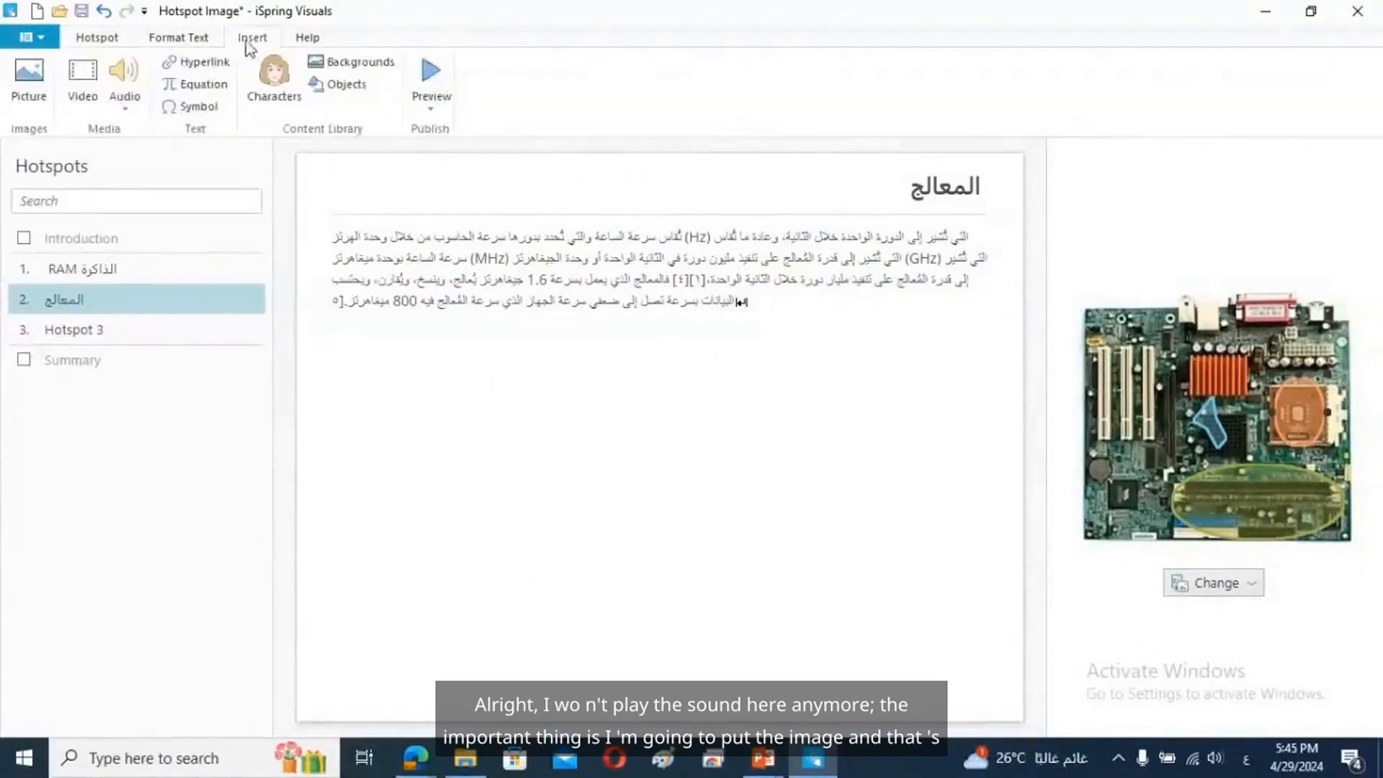
left_click(26, 95)
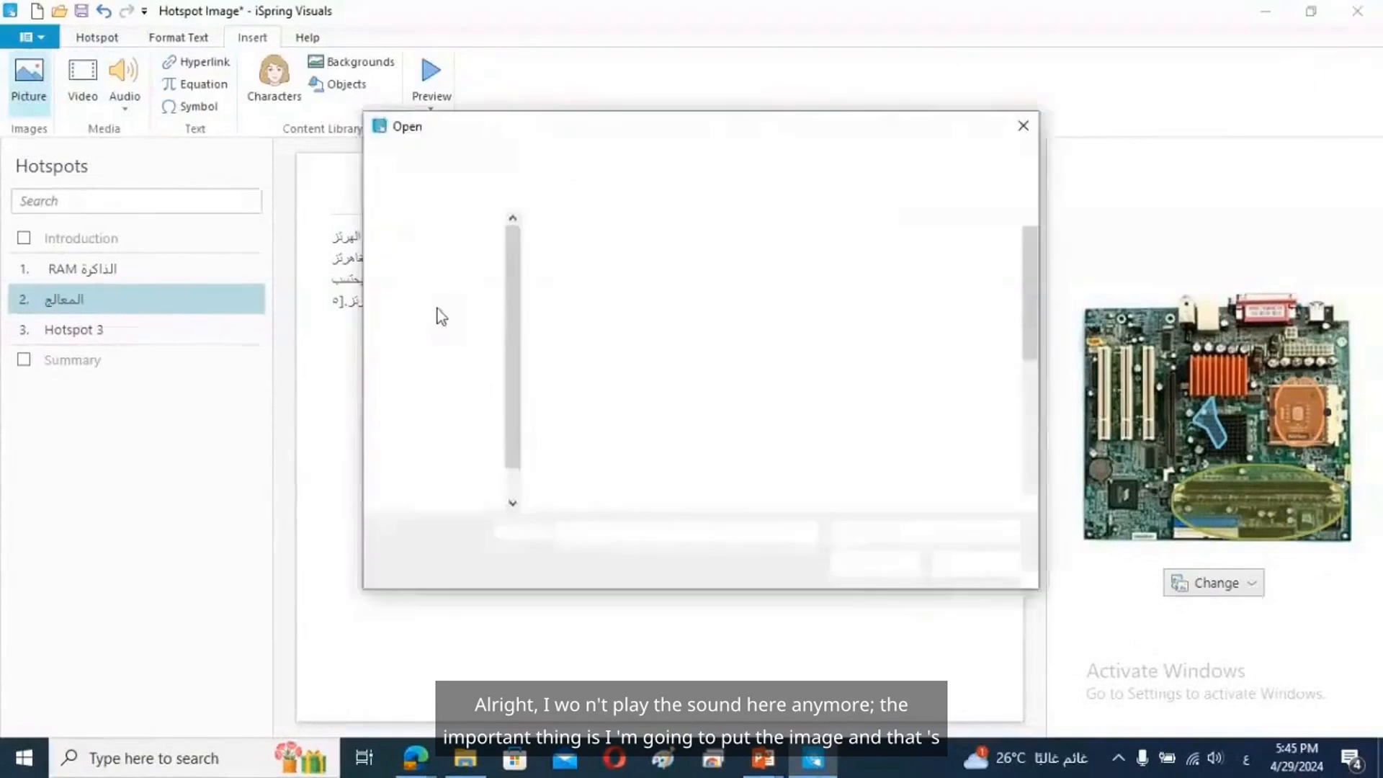
scroll(902, 451, "down", 3)
double_click(591, 317)
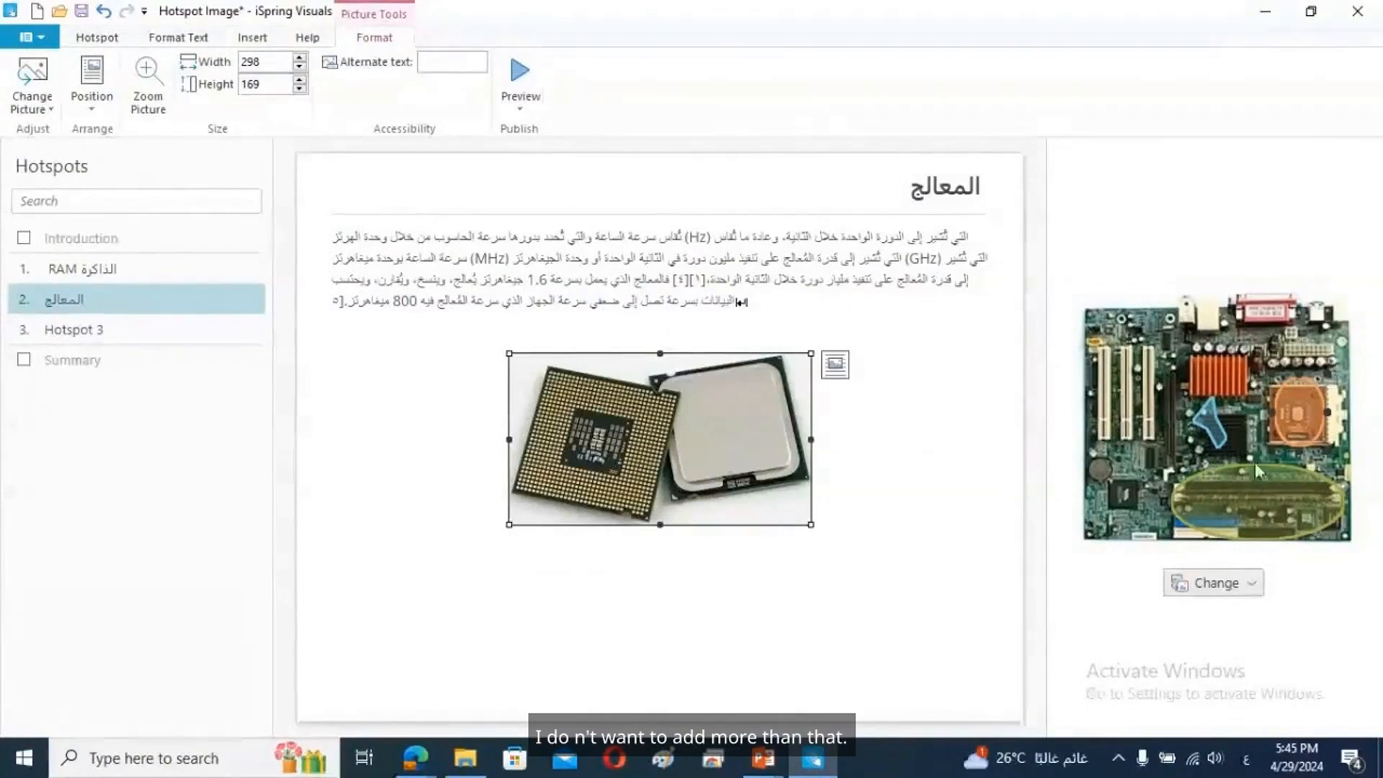
Reshape the Hotspot 3 area wider and place it over the ports along the motherboard's upper edge.
left_click(68, 335)
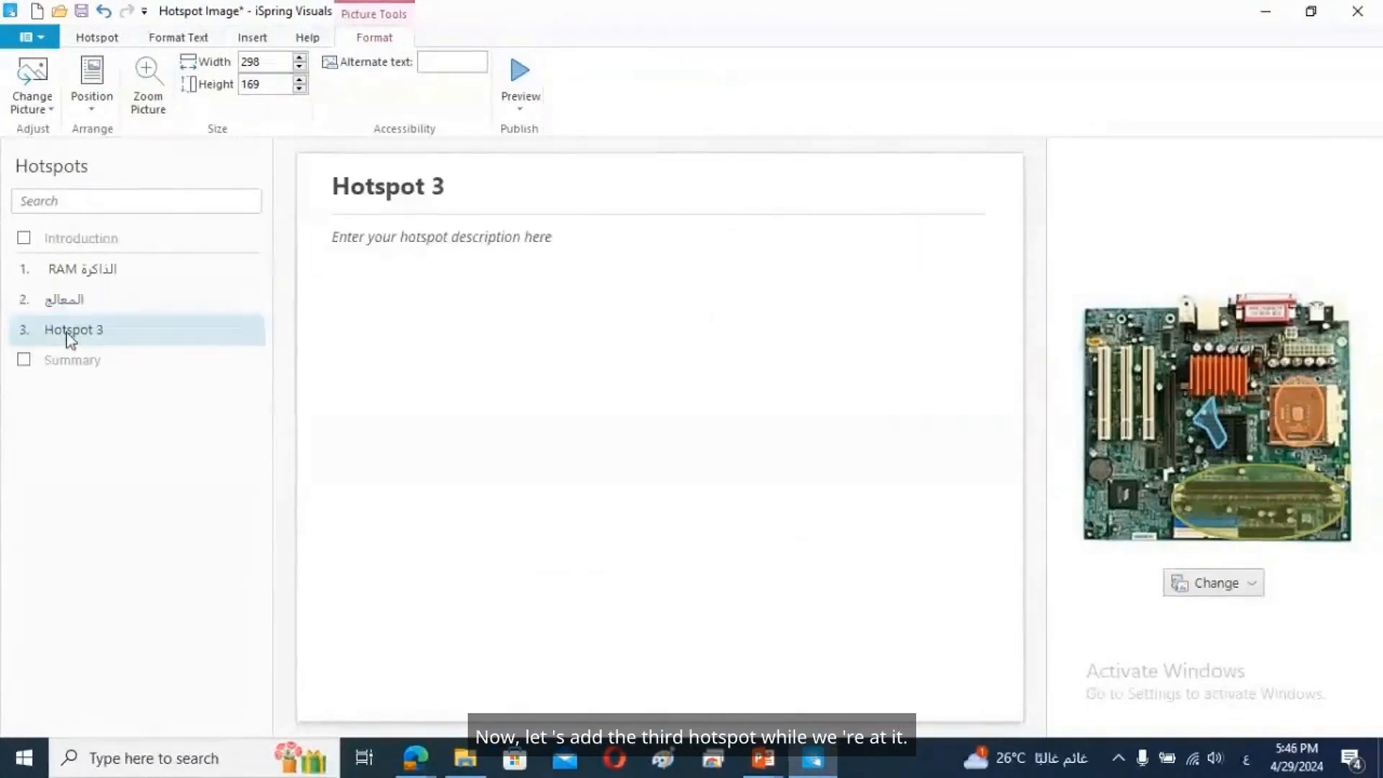
left_click(392, 187)
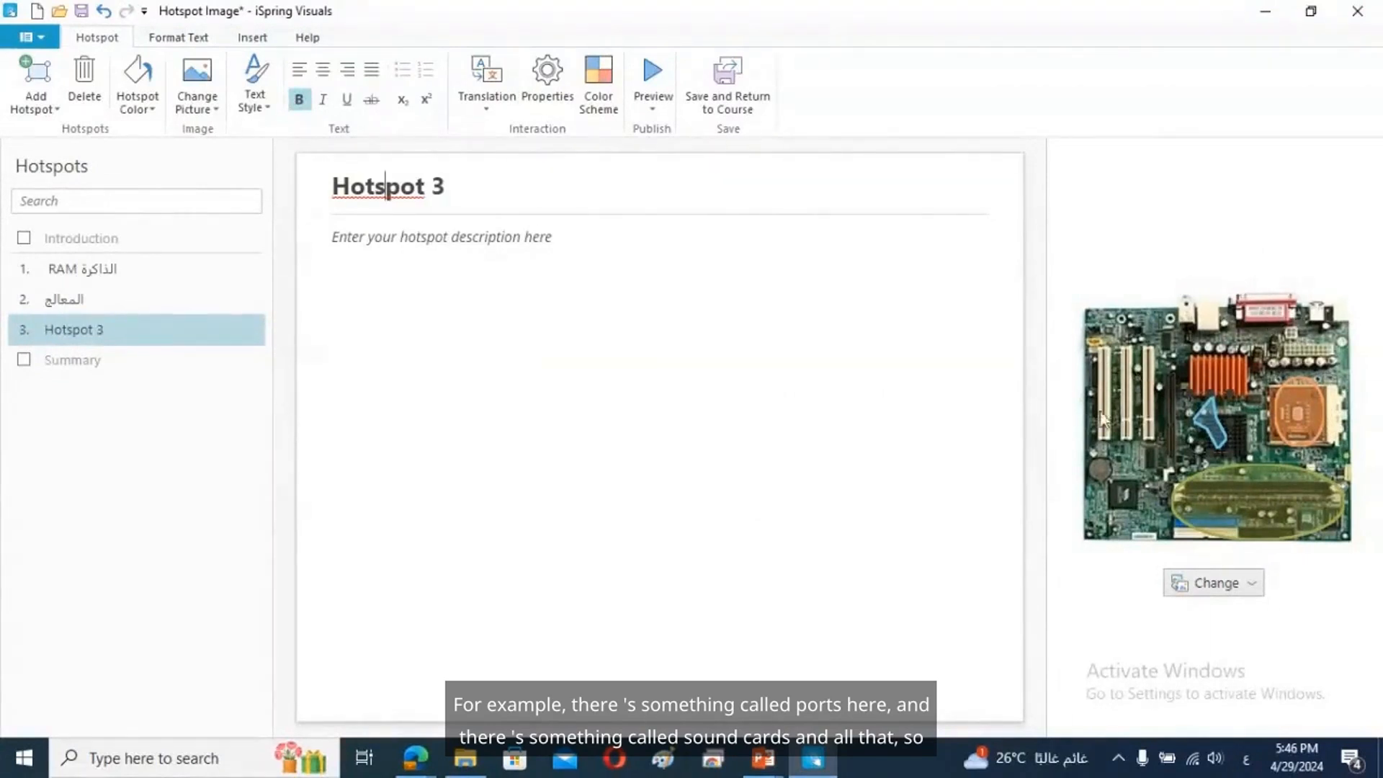
left_click_drag(1210, 421, 1169, 310)
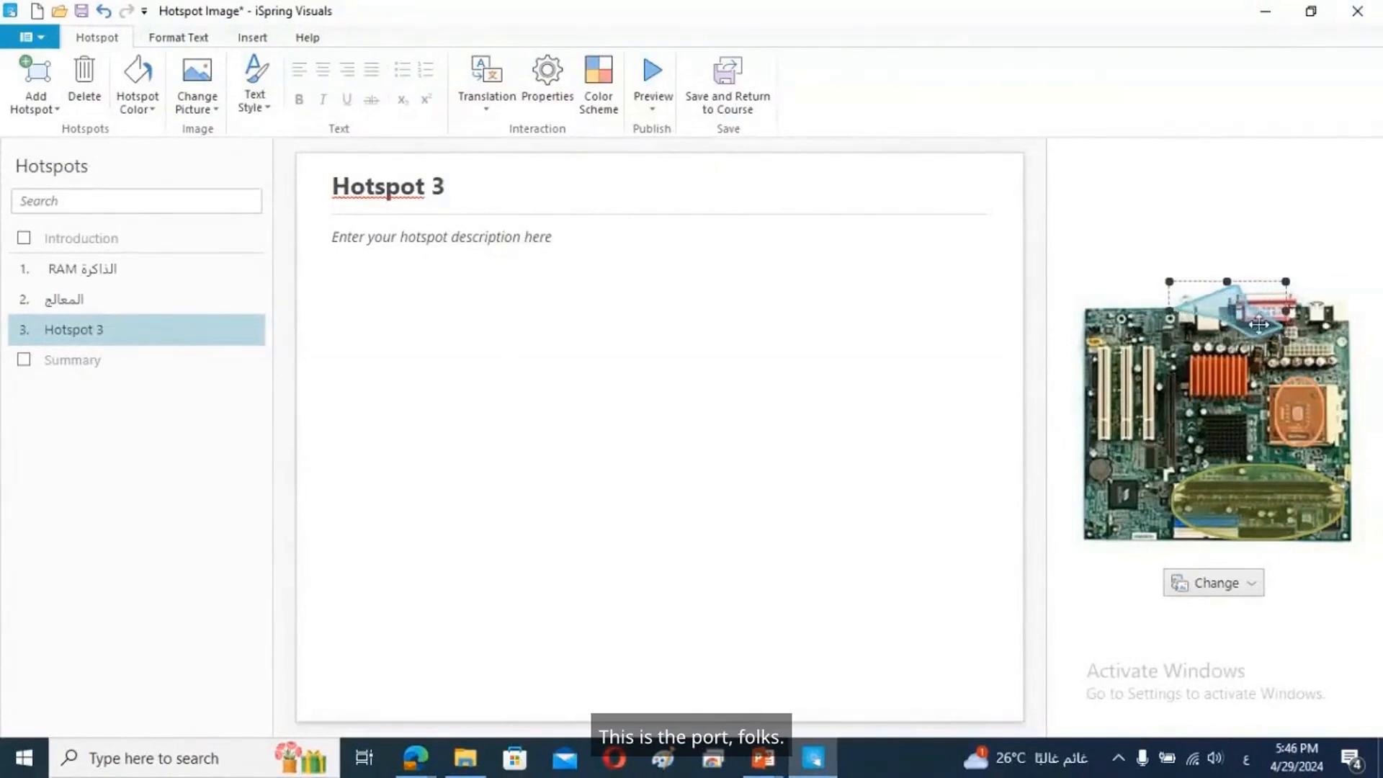
left_click_drag(1229, 275, 1254, 320)
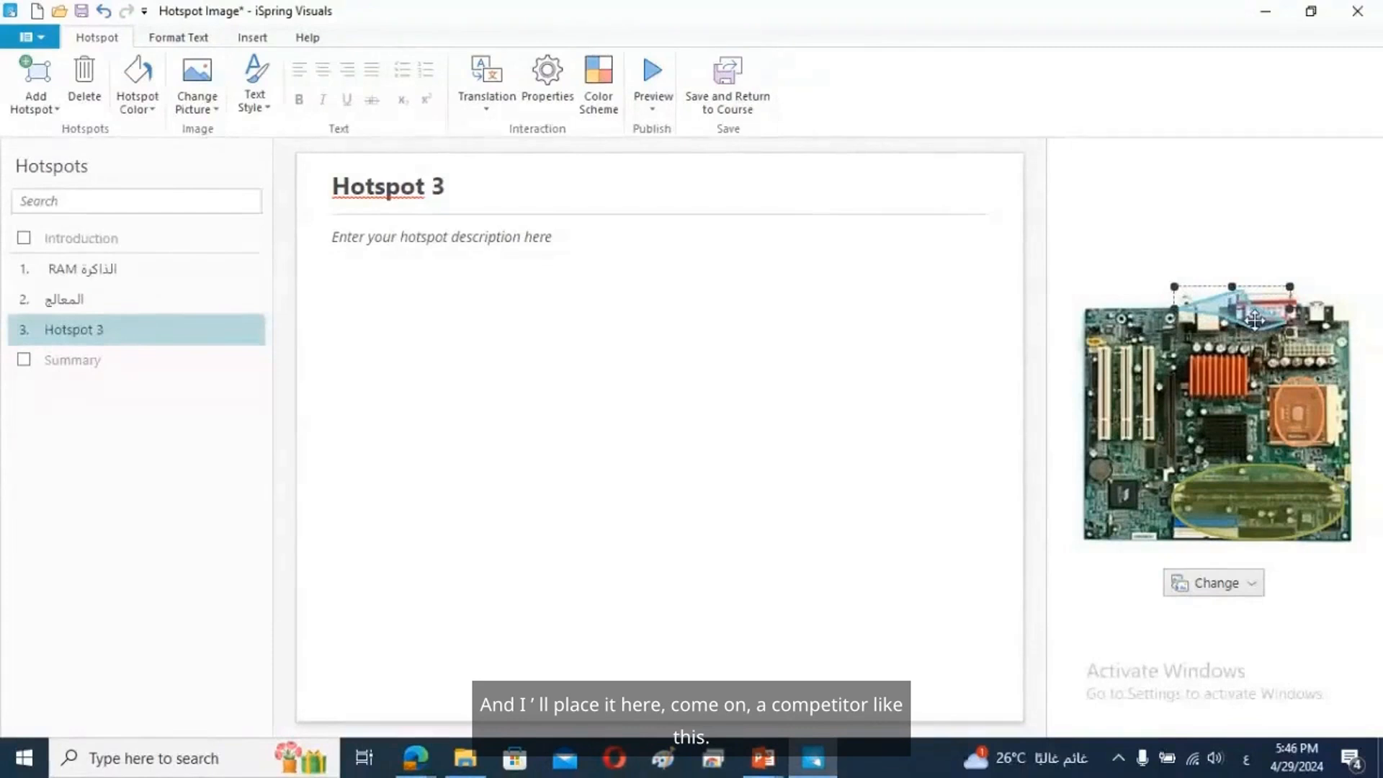
Retitle Hotspot 3 as "المنافذ" and right-align the title.
left_click(379, 190)
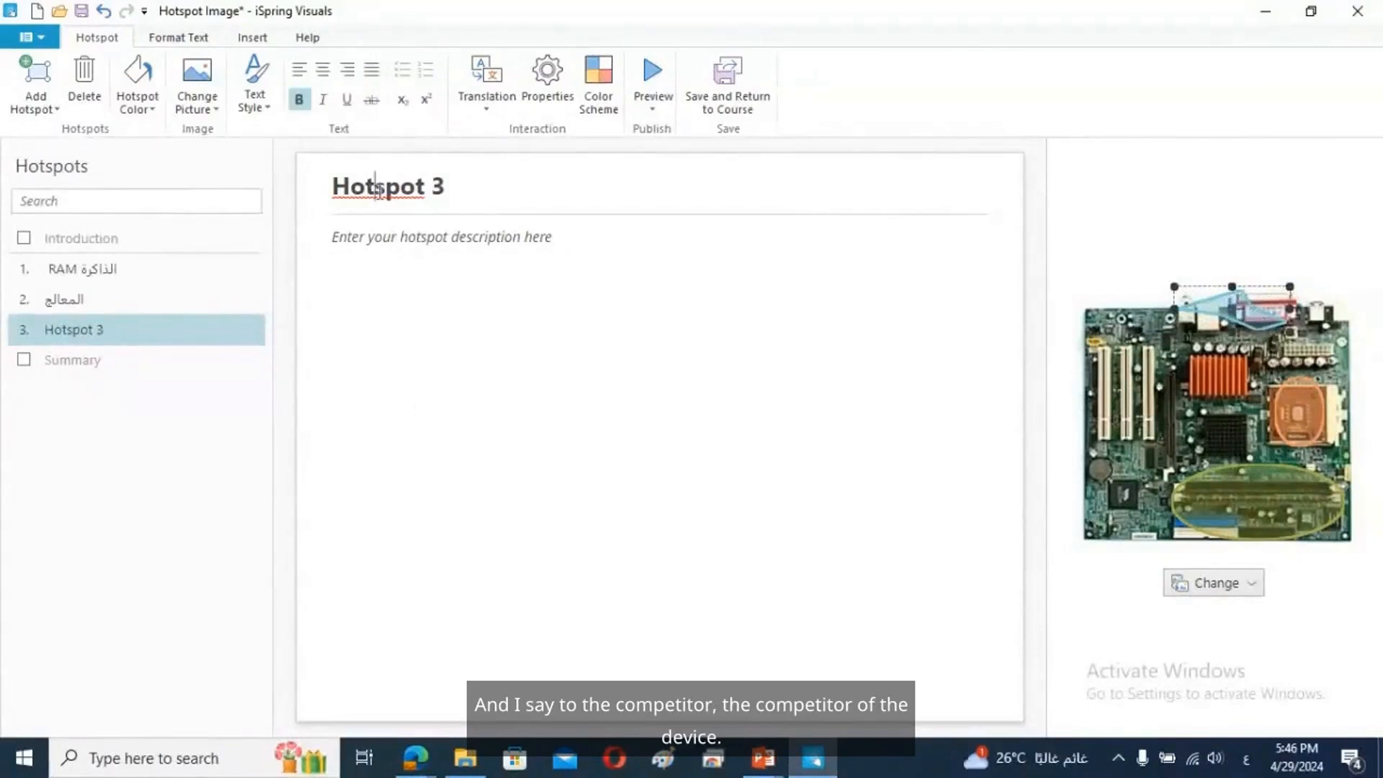
key("ctrl+a")
type("ال")
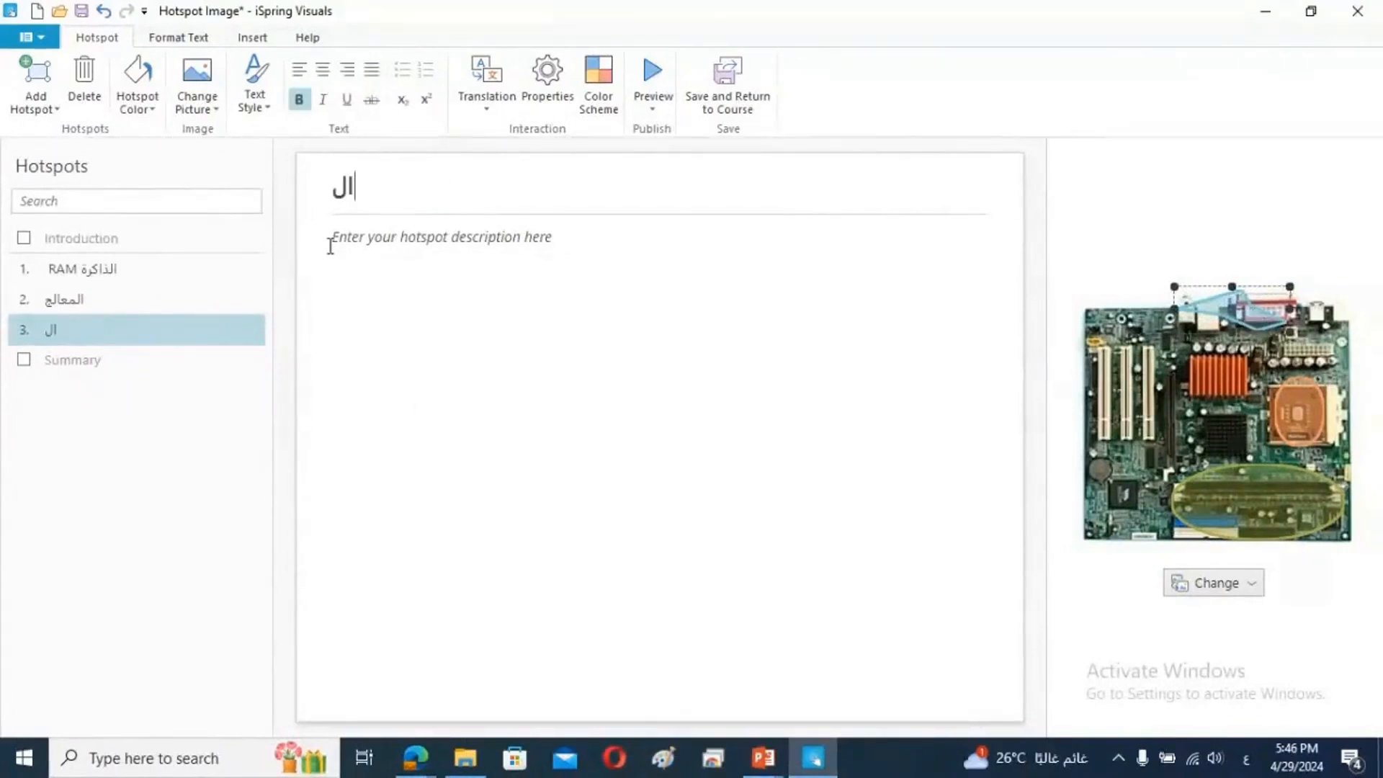
type("مناف")
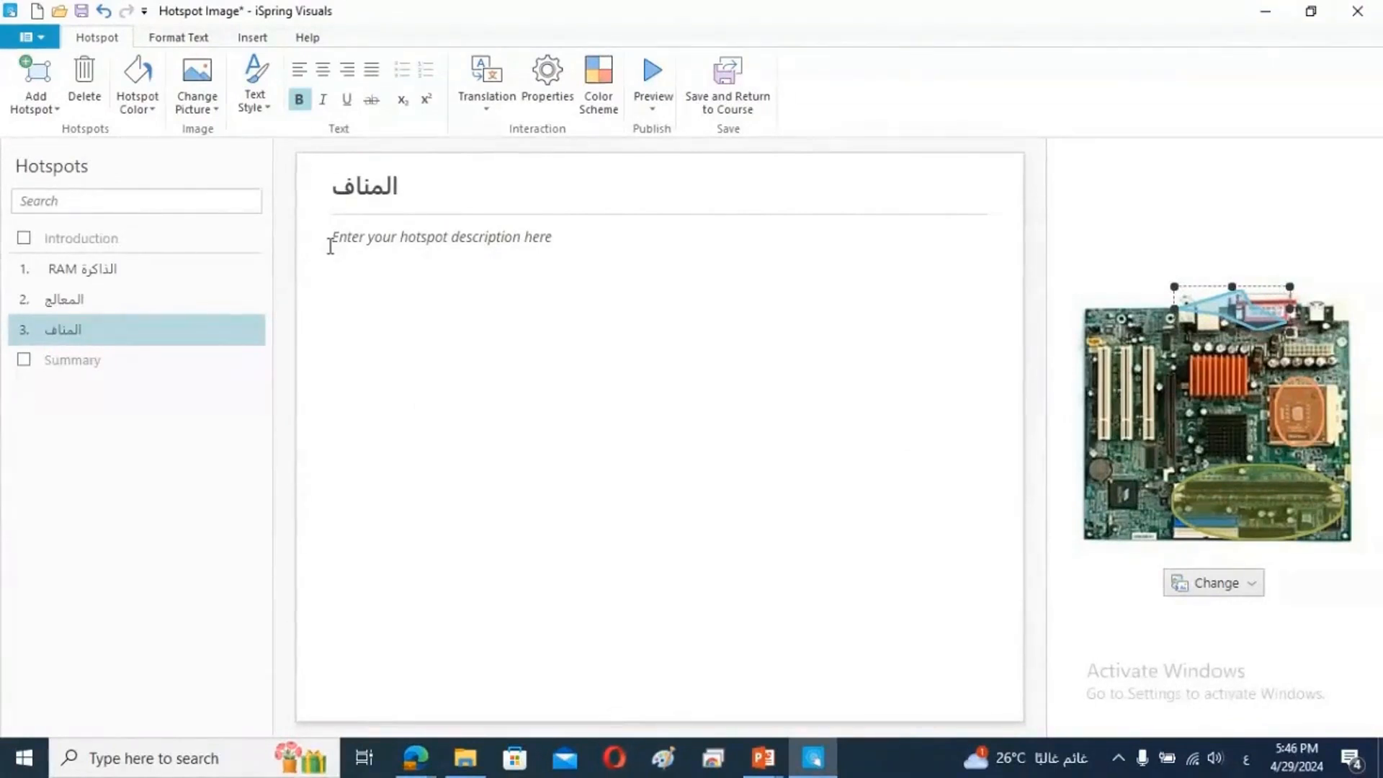
key("BackSpace")
type("فذ")
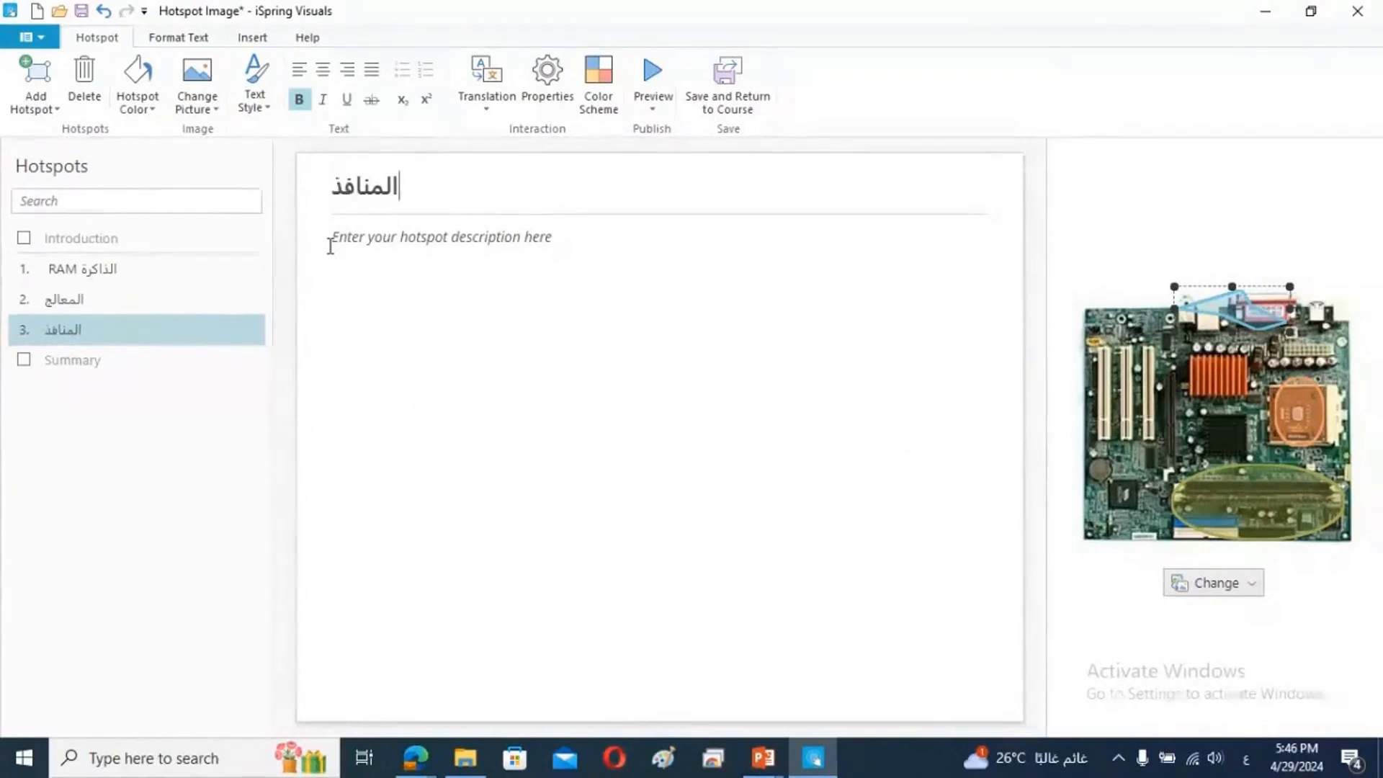
left_click(348, 69)
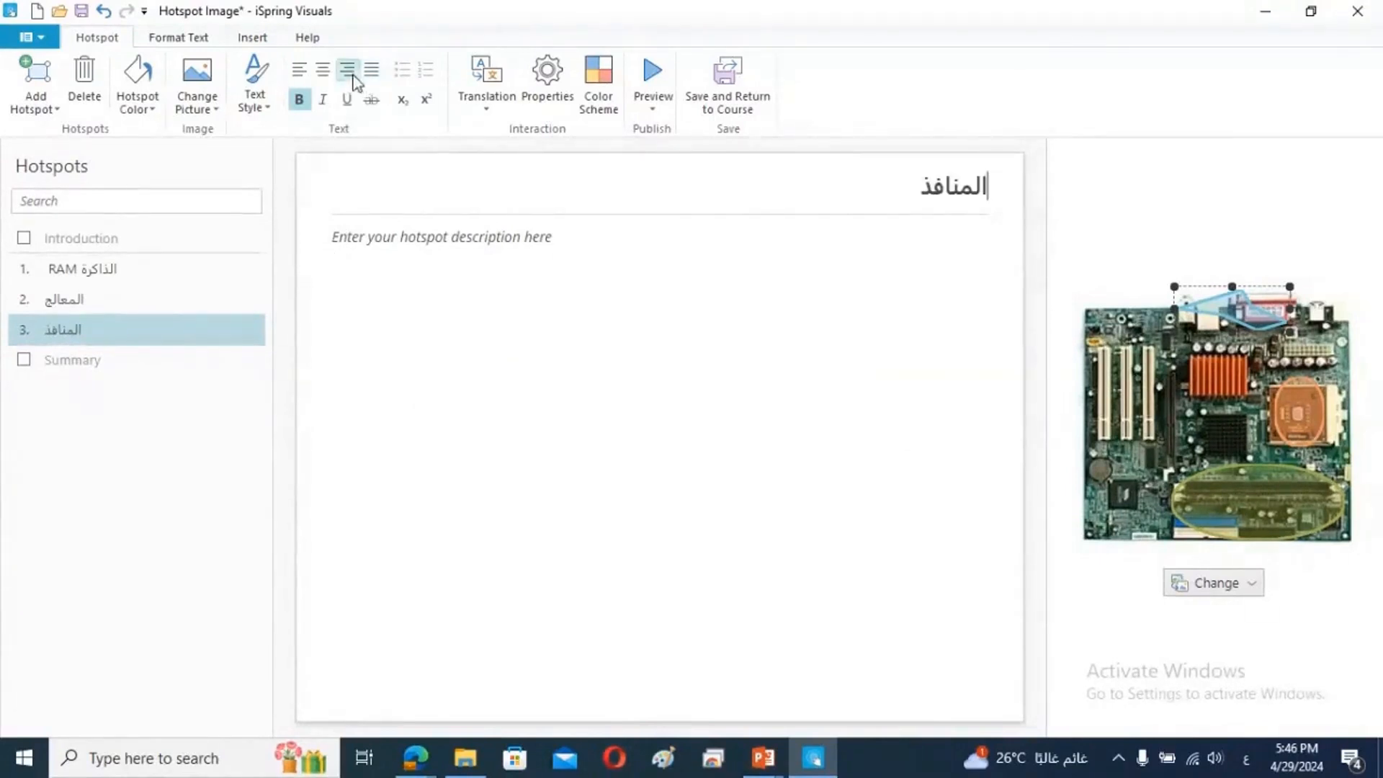
Switch to the Edge browser and search Google Images for "المنافذ الكمبيوتر" on the existing image-search page.
left_click(547, 262)
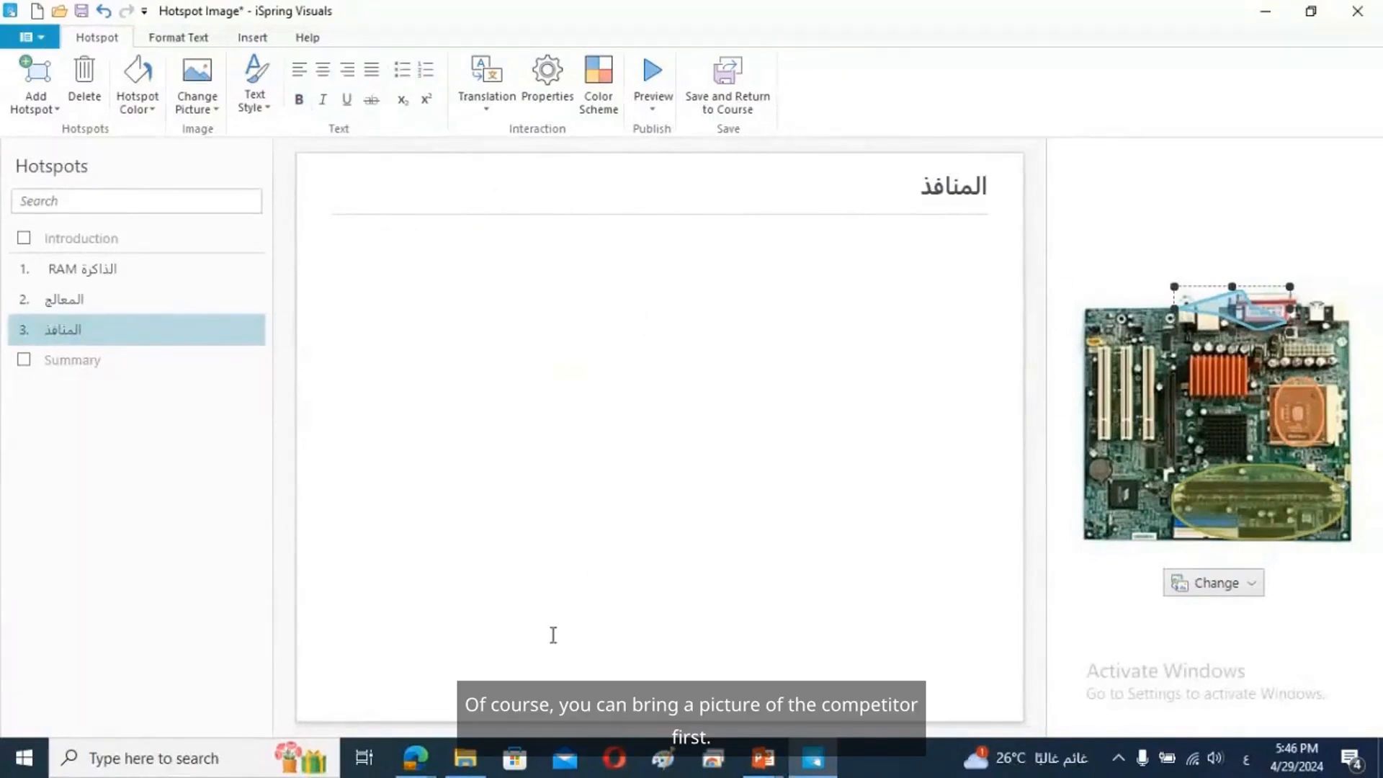
left_click(416, 758)
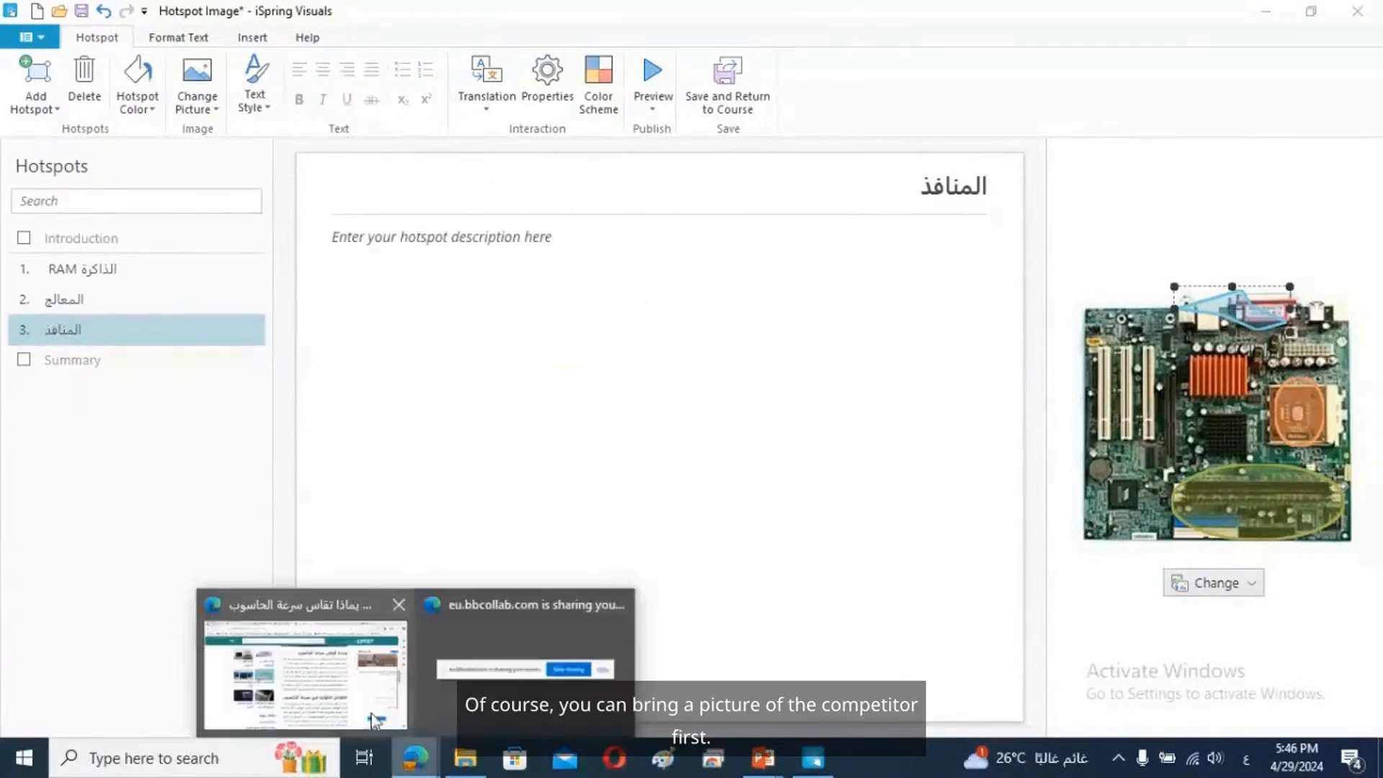
left_click(353, 694)
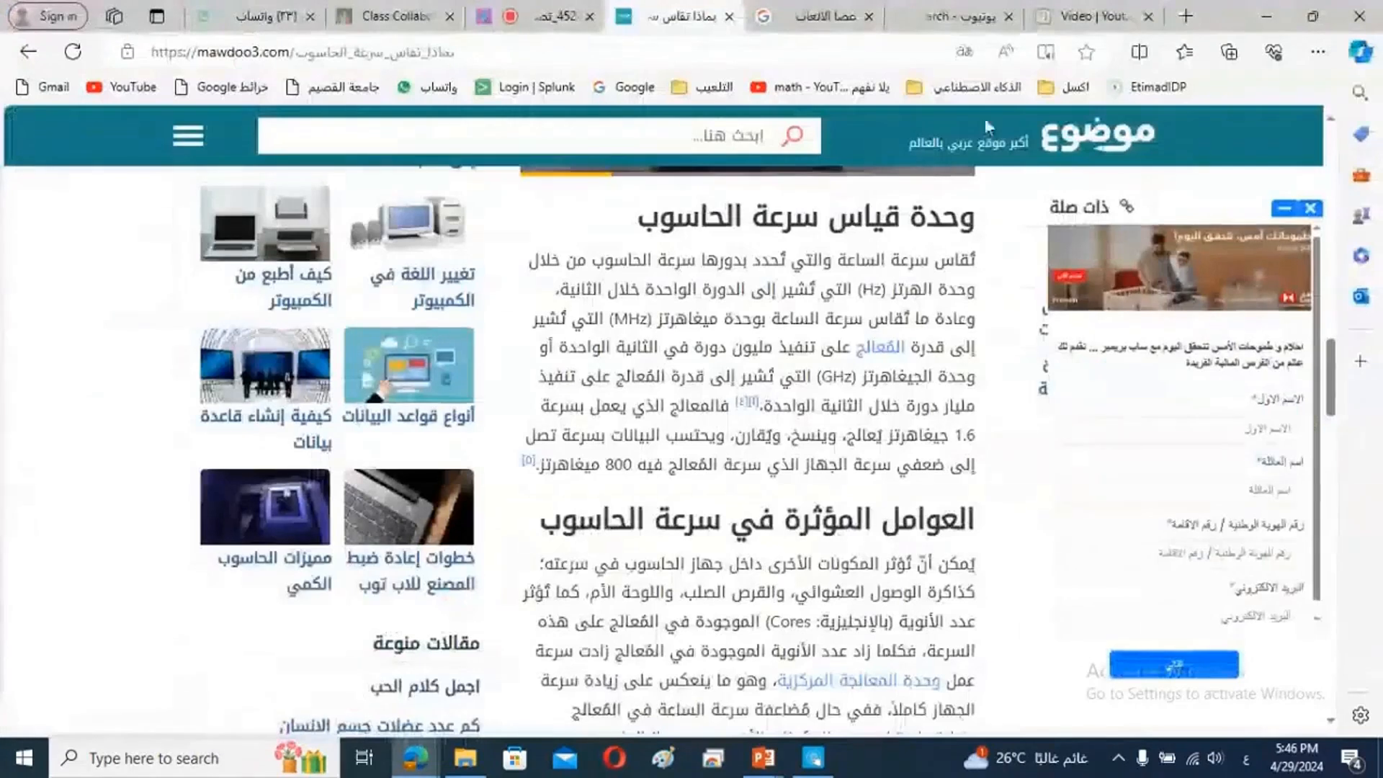
left_click(821, 16)
scroll(710, 119, "up", 2)
triple_click(664, 153)
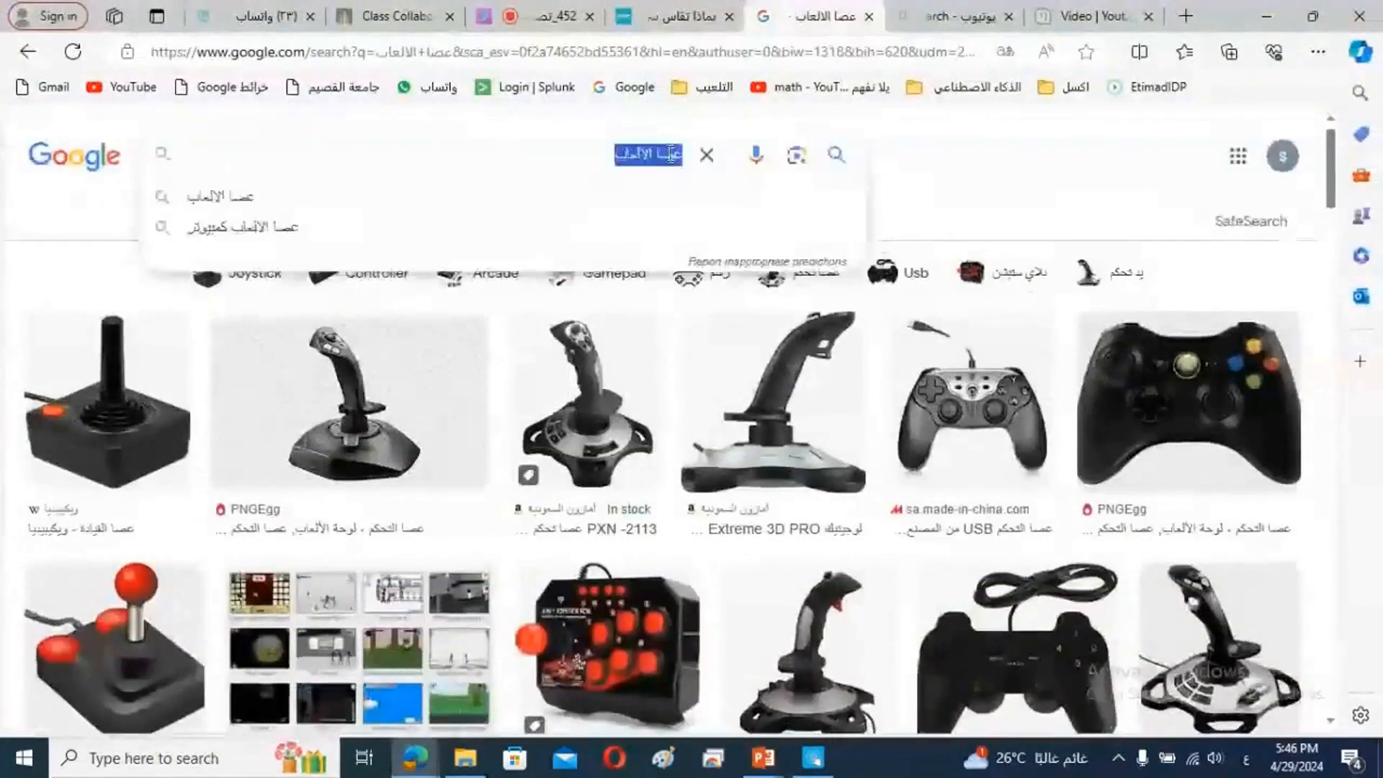
type("المناف")
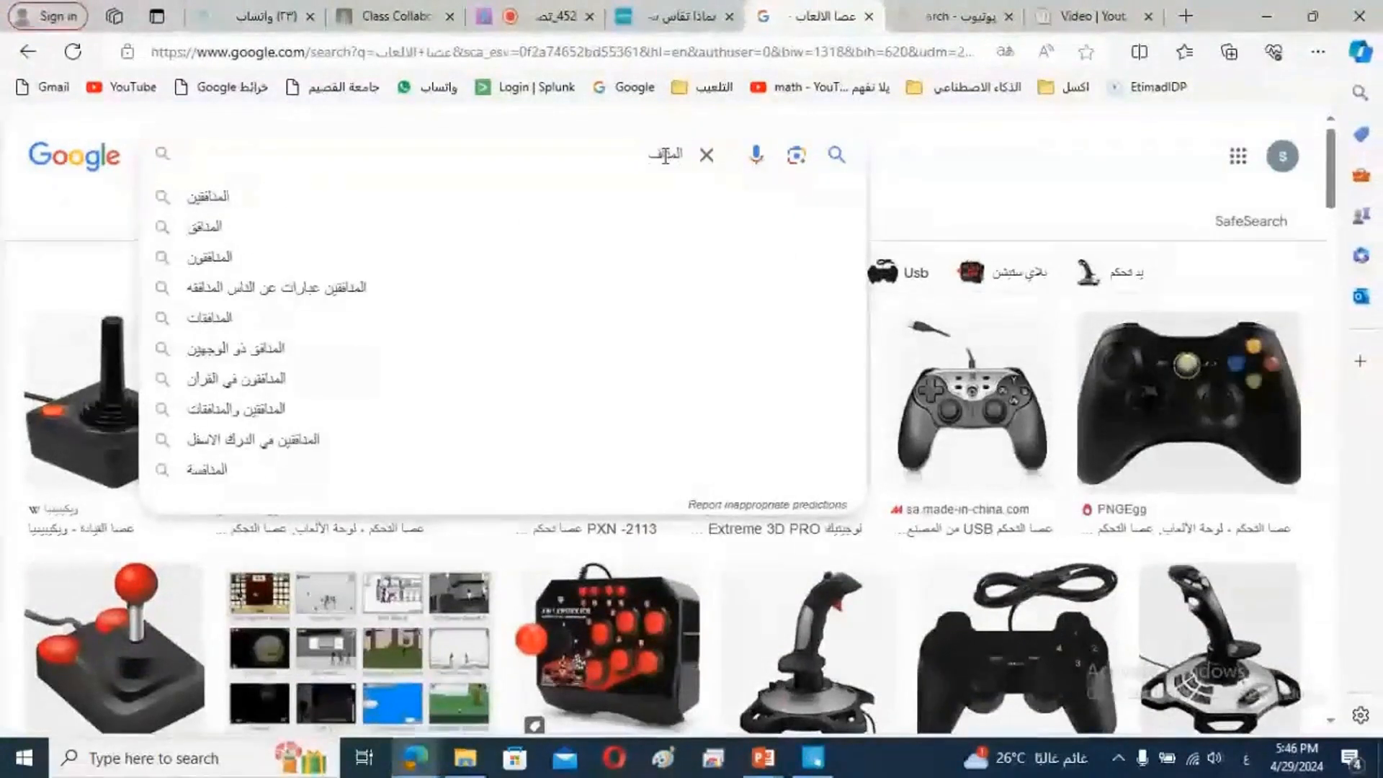
type("ذ")
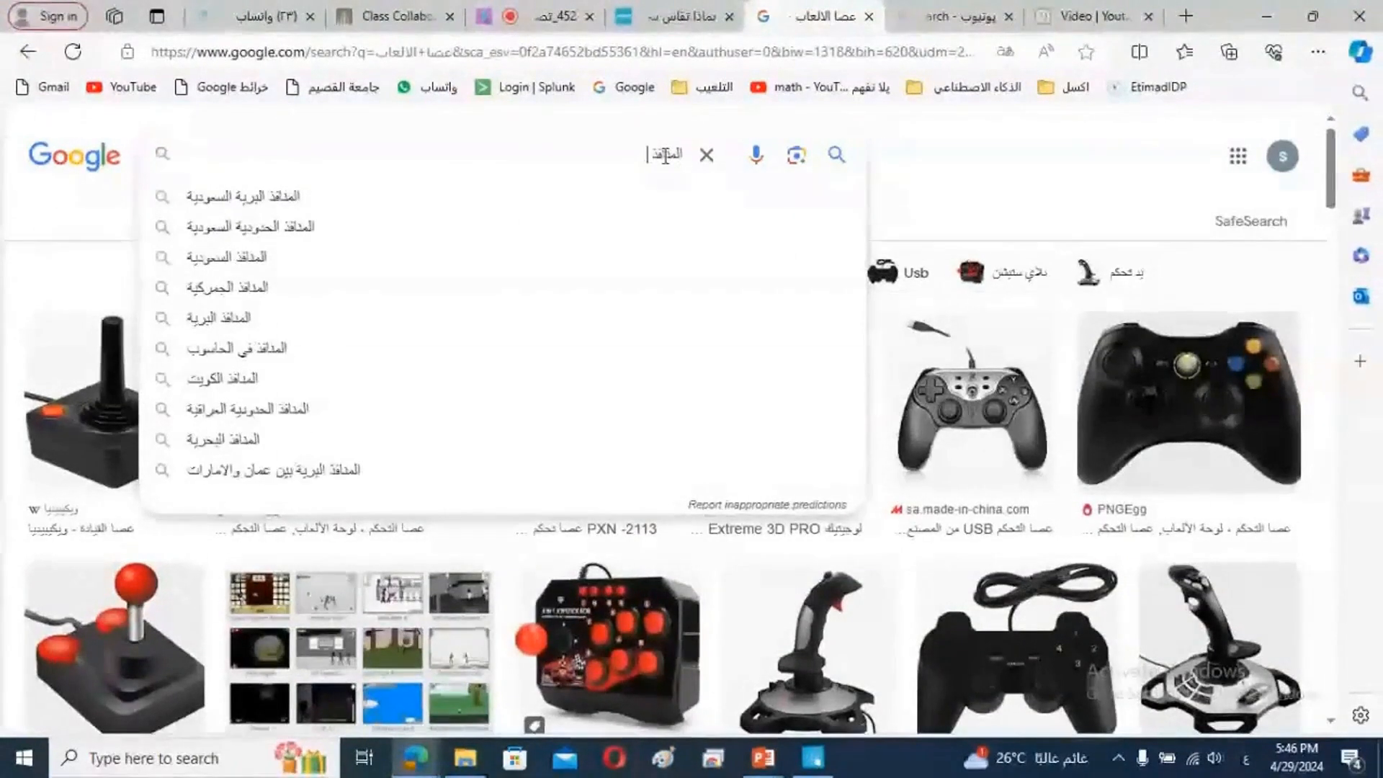
type(" ال")
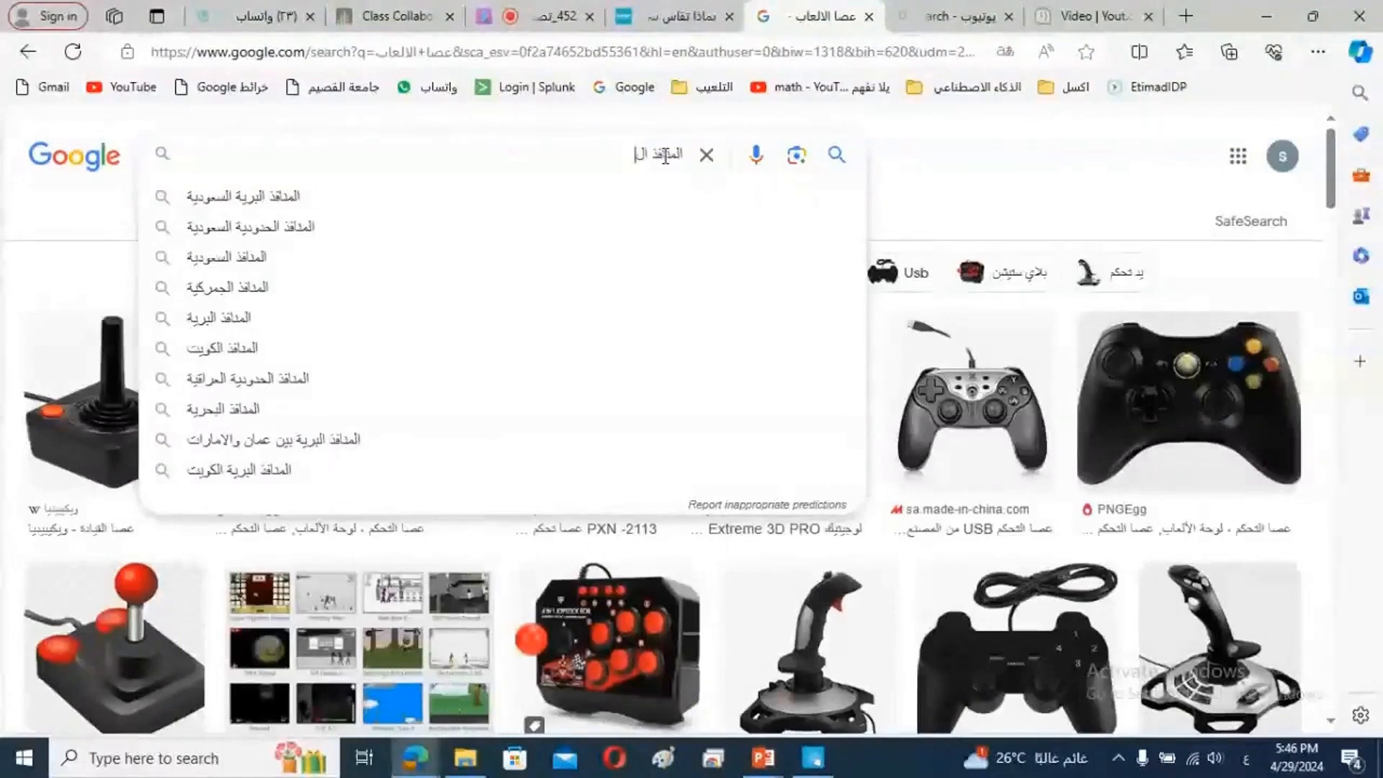
type("كمبيوتر")
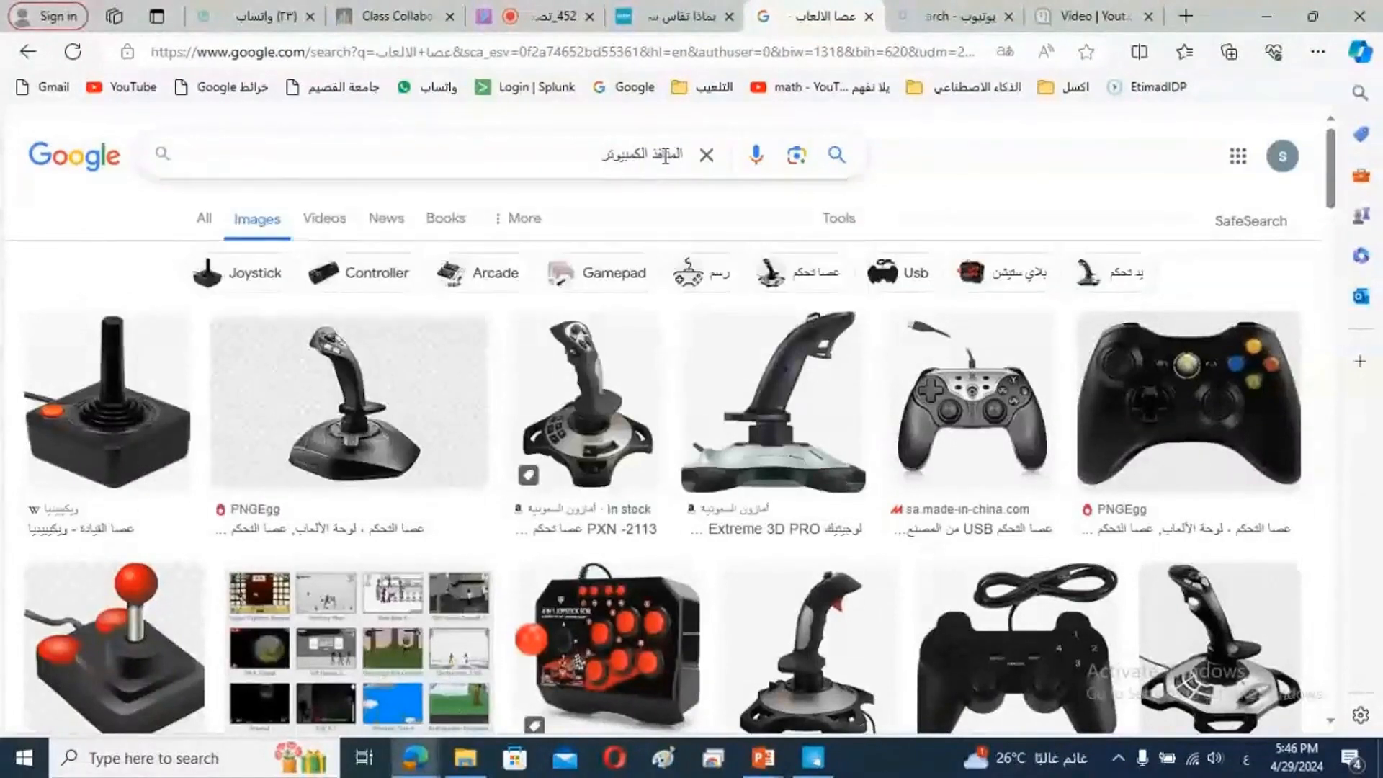
key("Return")
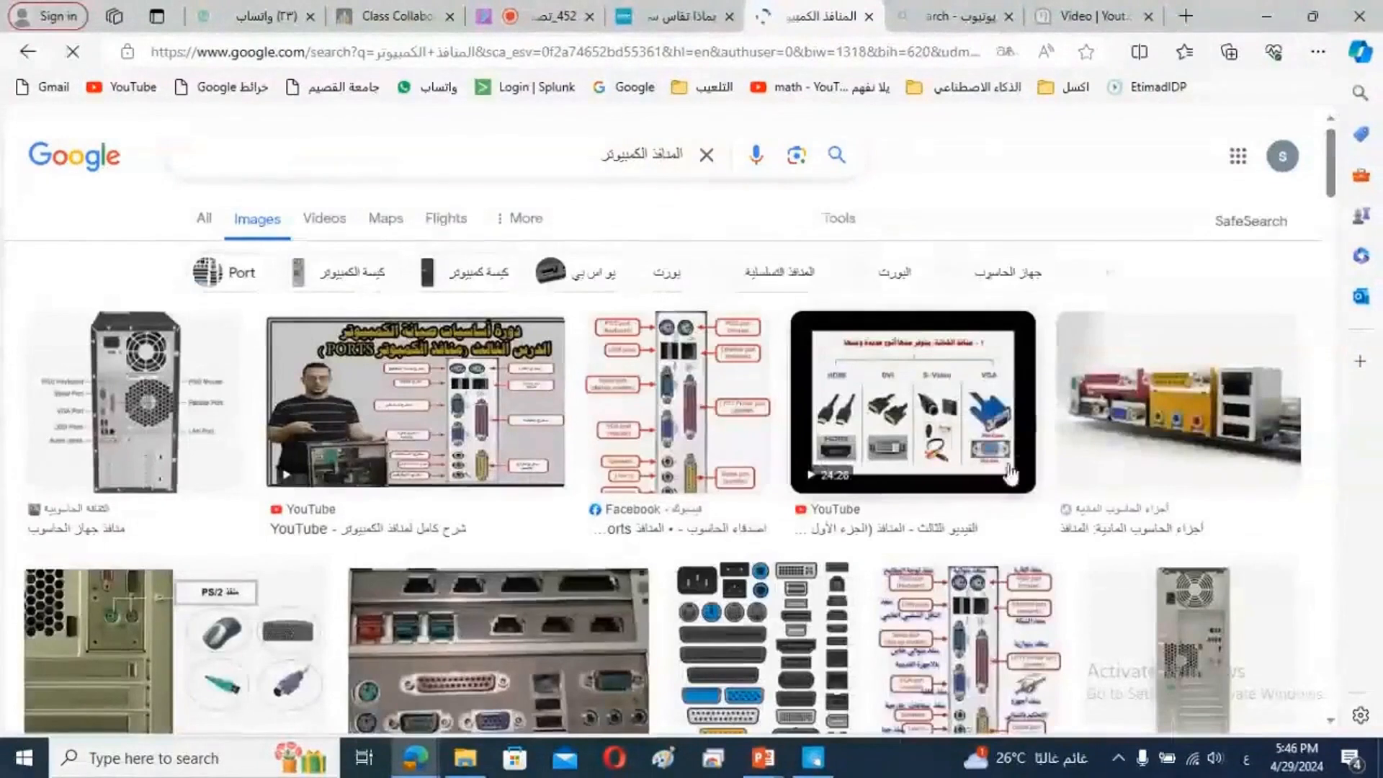
Save the picture of the red, yellow and silver motherboard ports as "download (8)" in the lesson's photo folder.
right_click(1159, 416)
left_click(1007, 411)
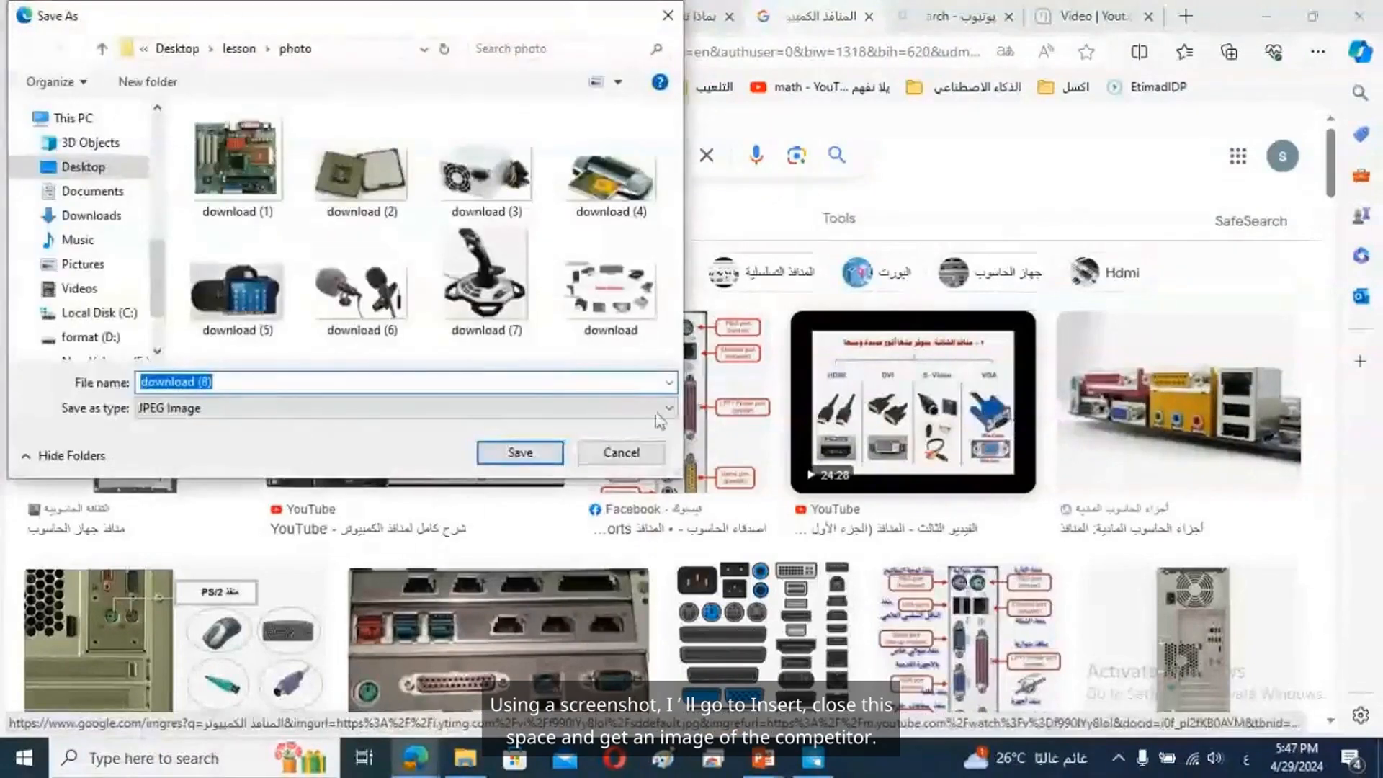
left_click(507, 457)
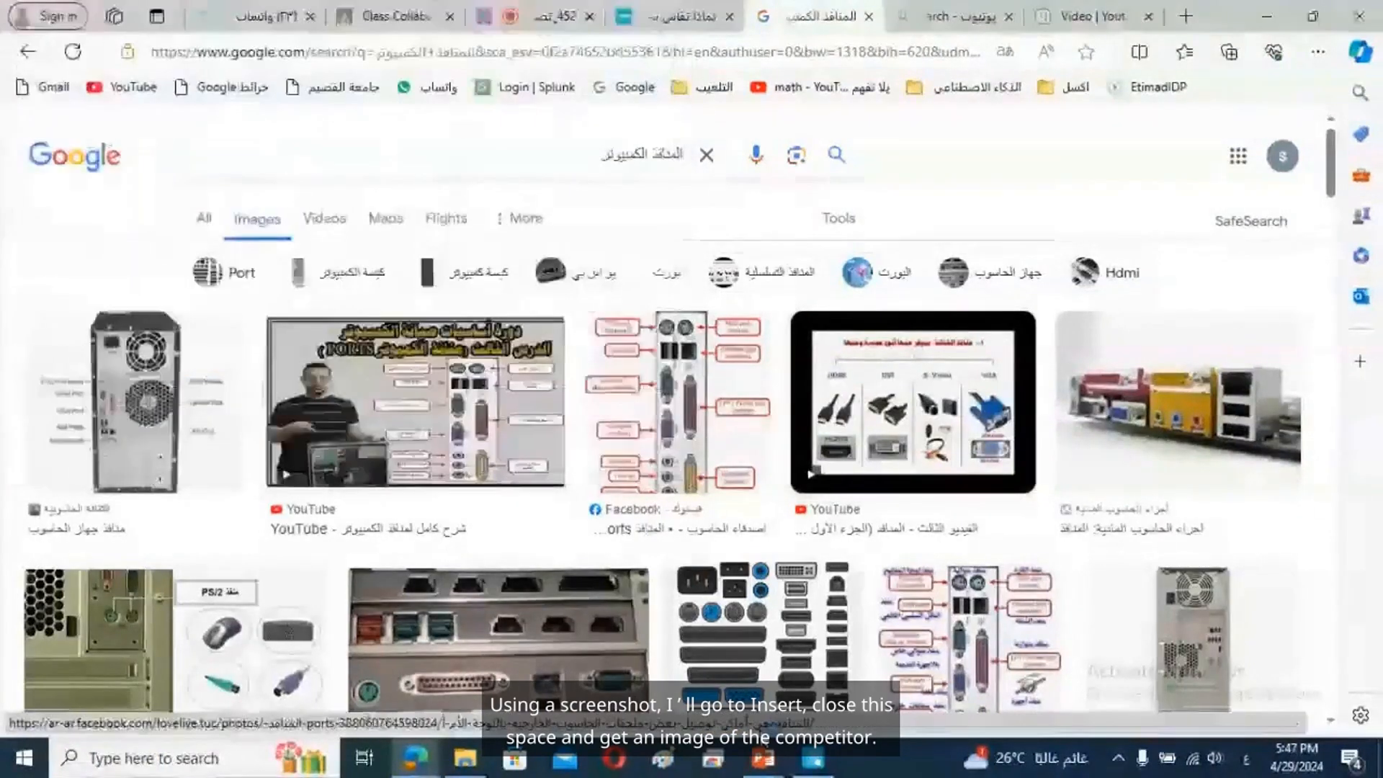
Back in iSpring Visuals, insert the "download (8)" picture into the "المنافذ" hotspot's description and enlarge it to 414 by 310.
key("alt+Tab")
left_click(252, 37)
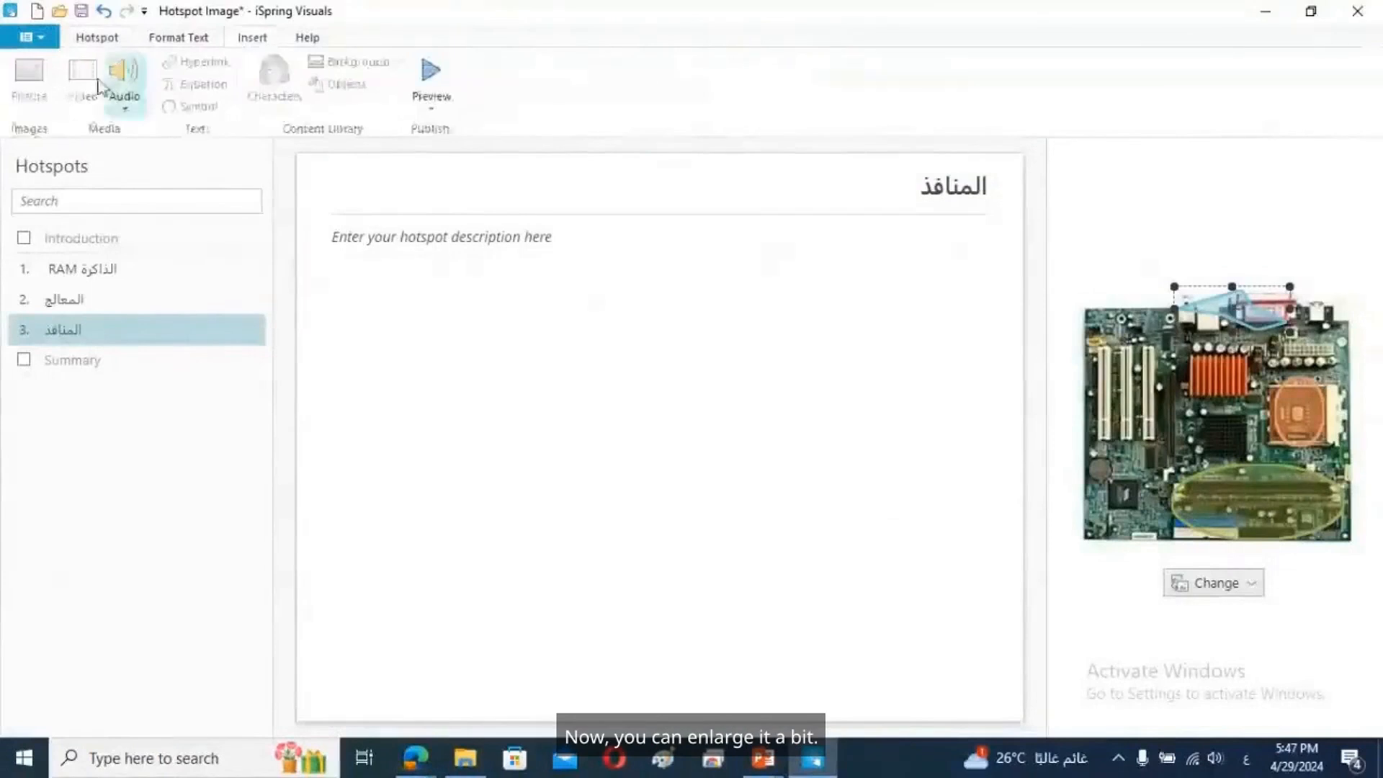
left_click(846, 389)
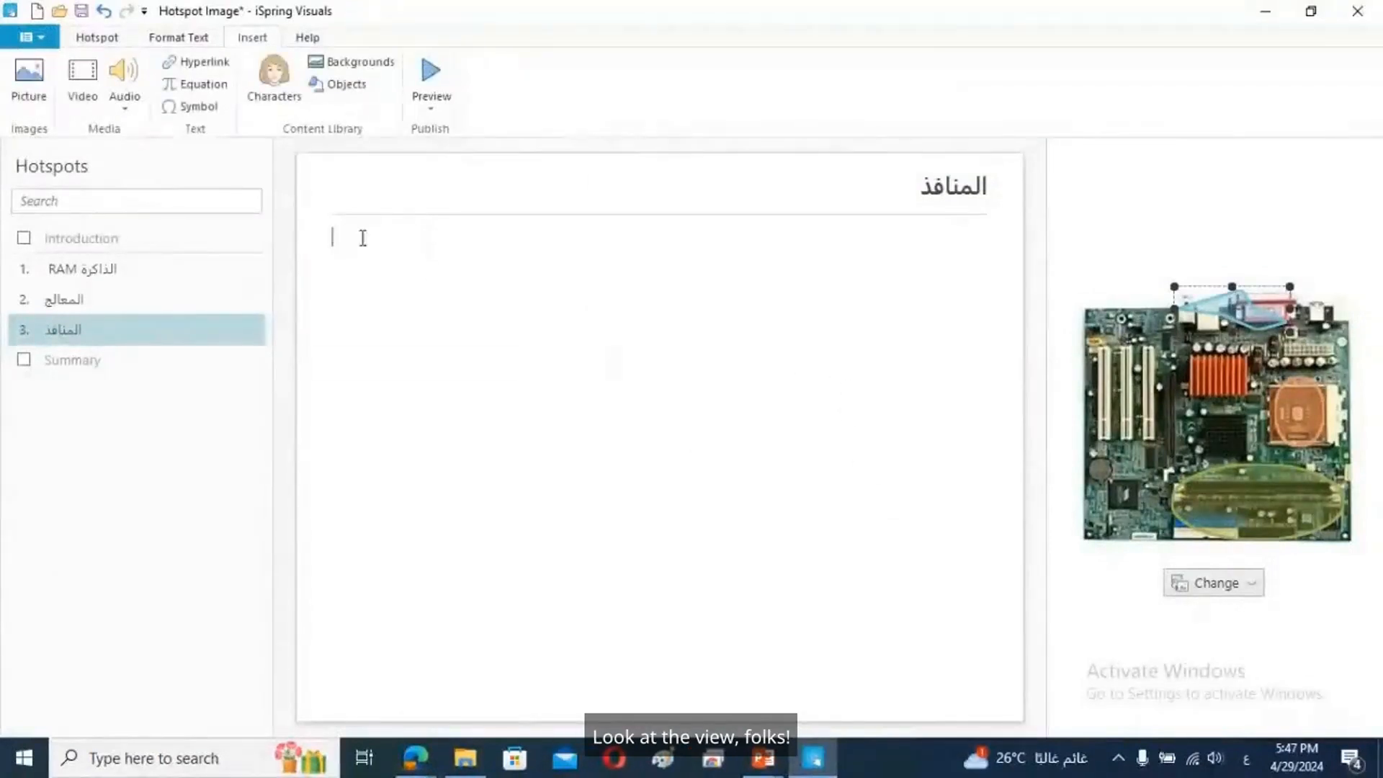
left_click(36, 97)
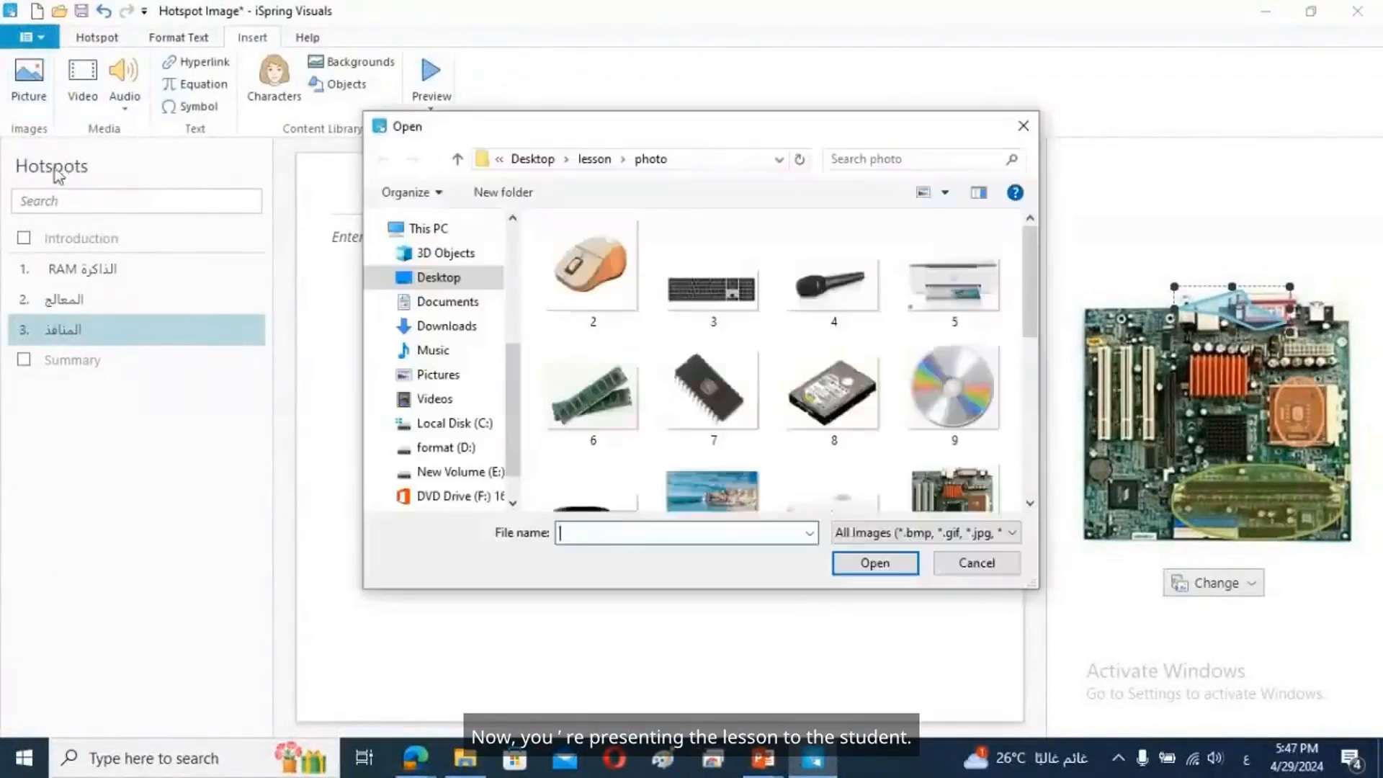
scroll(1035, 353, "down", 6)
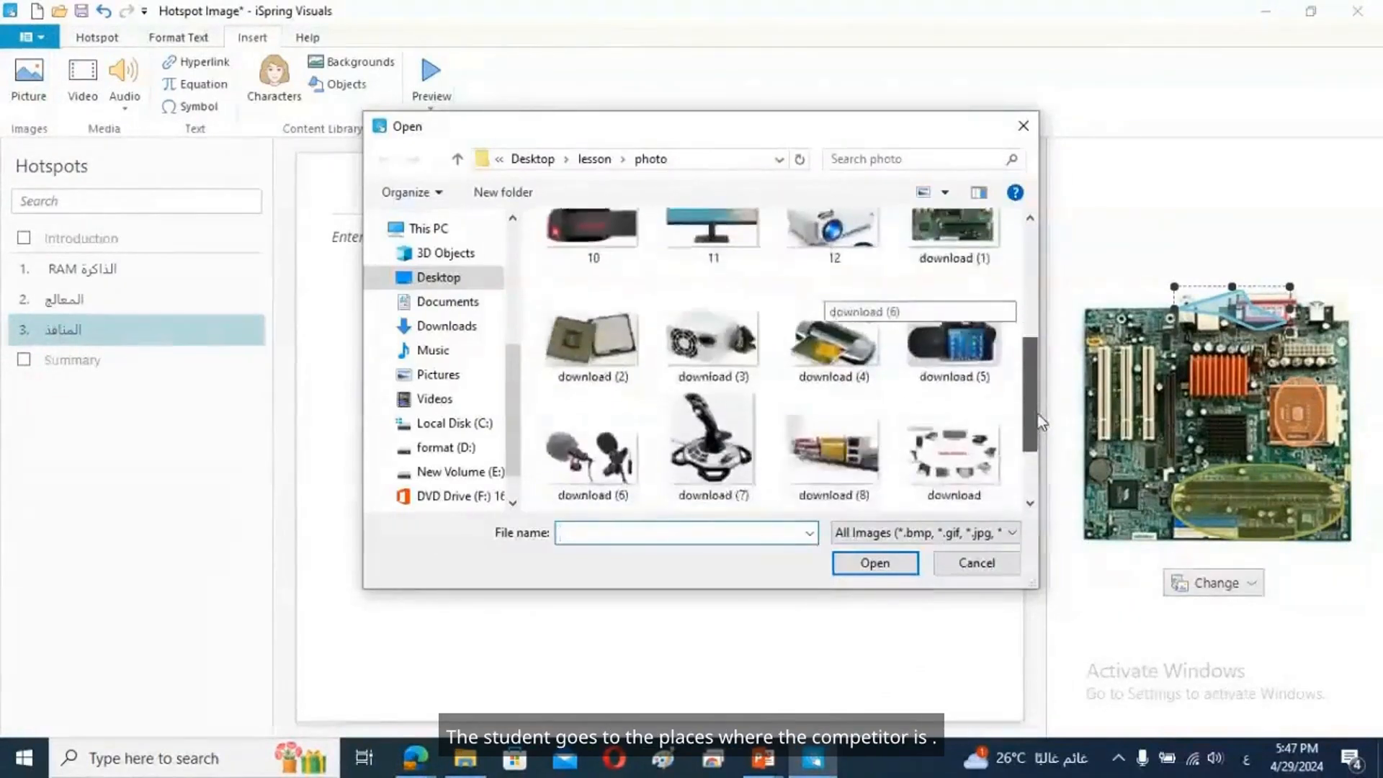
mouse_move(1035, 434)
left_mouse_down()
mouse_move(1035, 471)
mouse_move(1049, 283)
mouse_move(1040, 442)
left_mouse_up()
double_click(793, 378)
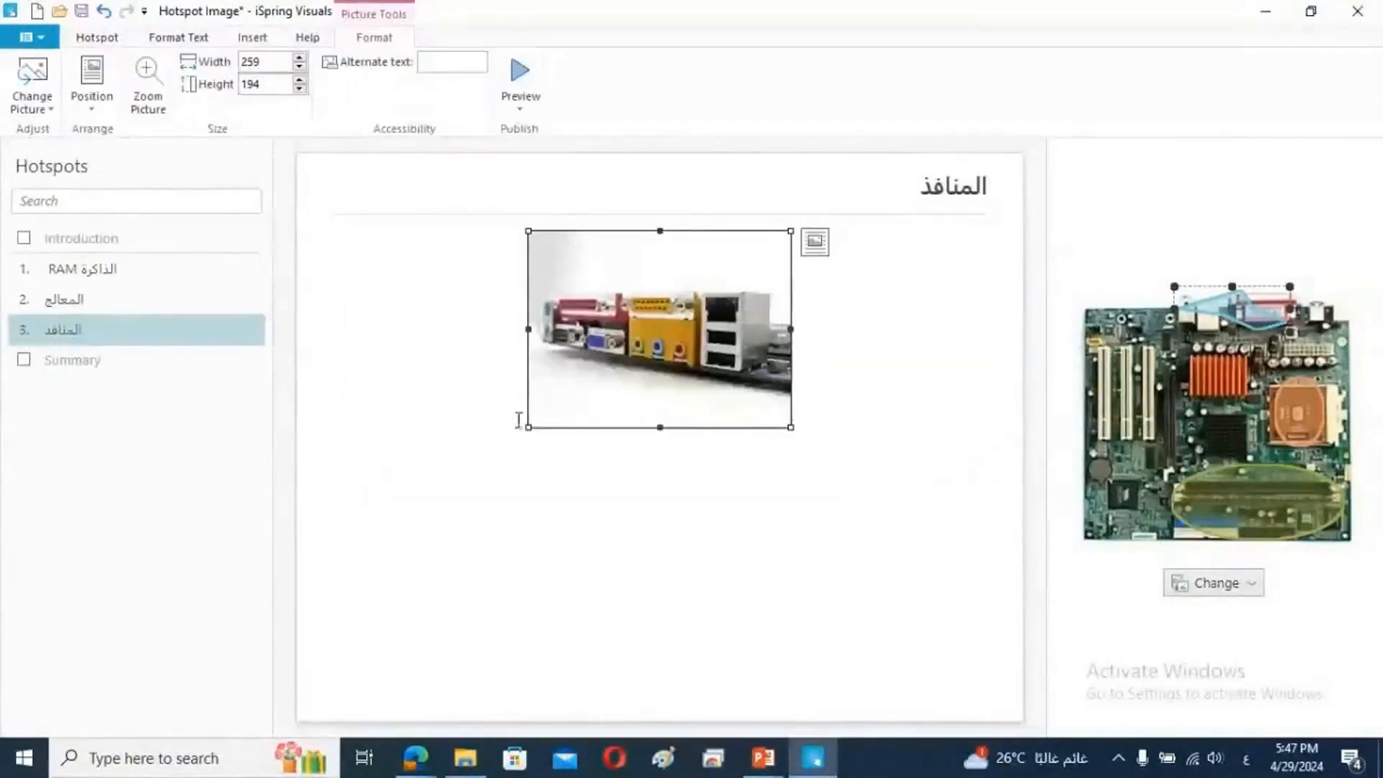
left_click_drag(525, 434, 374, 497)
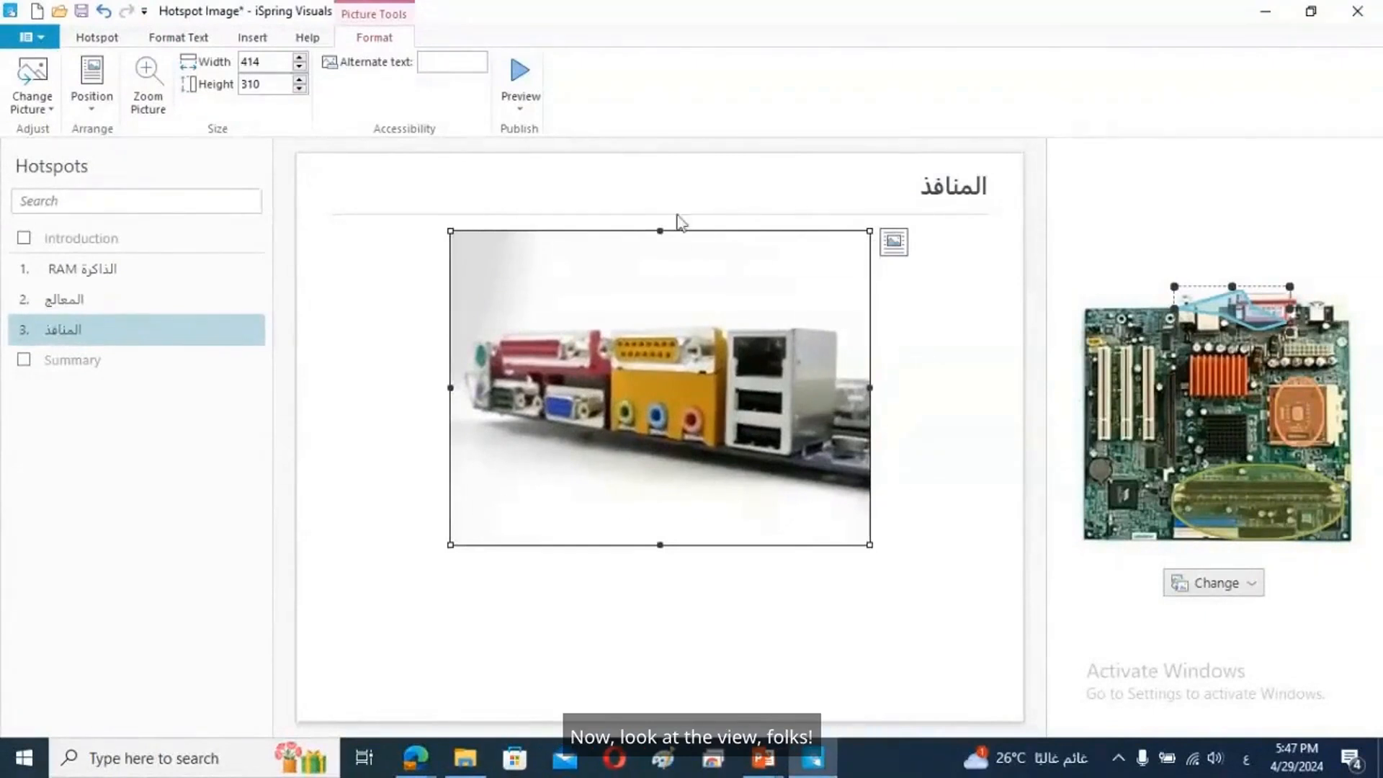
Preview the hotspot interaction, check the labels of the motherboard hotspots and open the RAM hotspot's information.
left_click(520, 79)
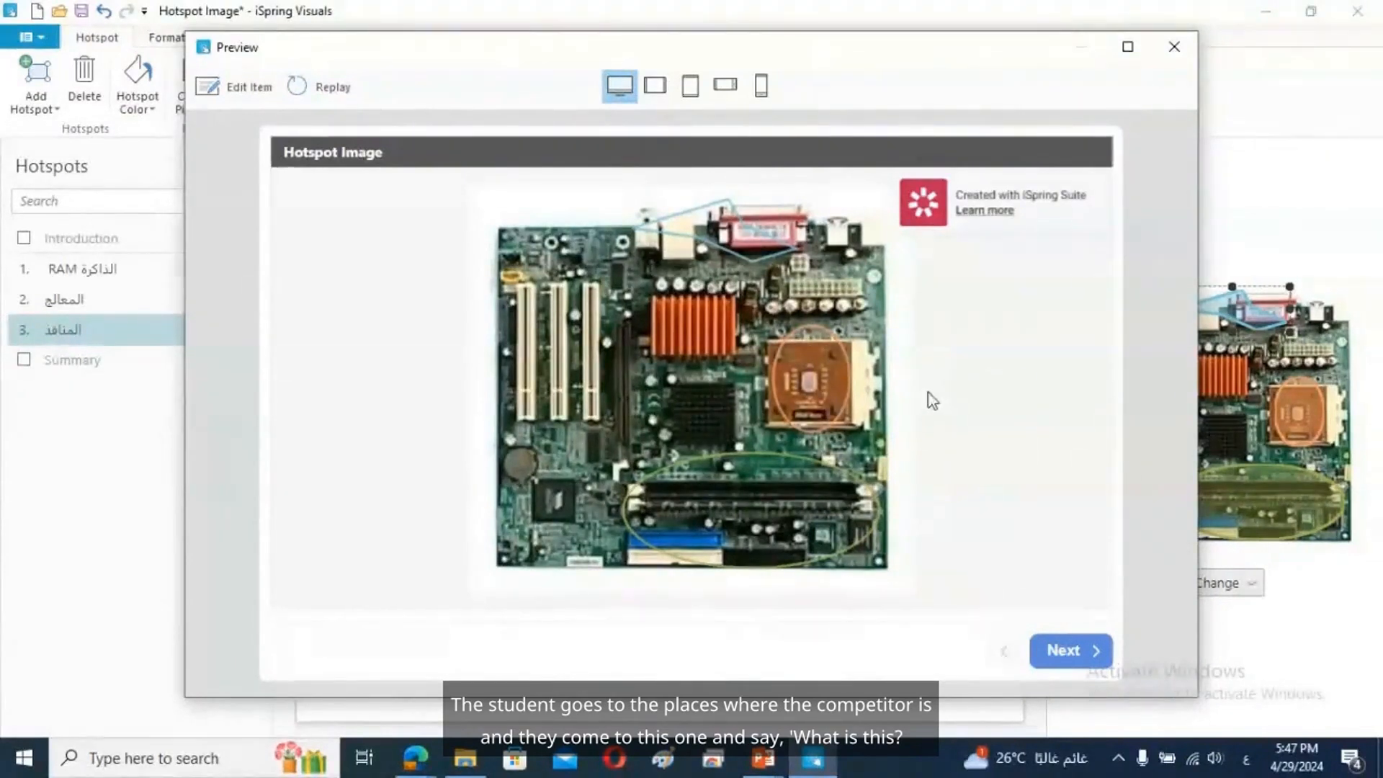
mouse_move(834, 393)
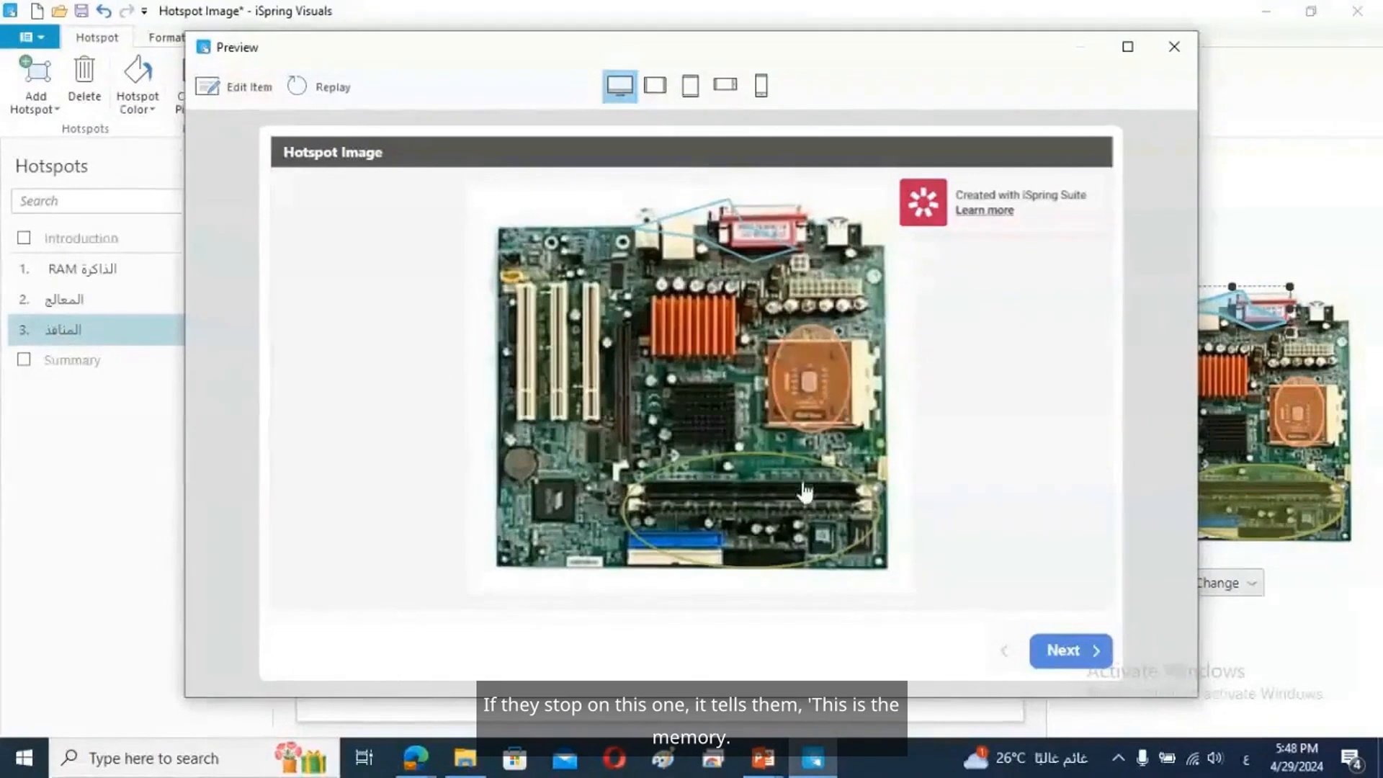
mouse_move(804, 499)
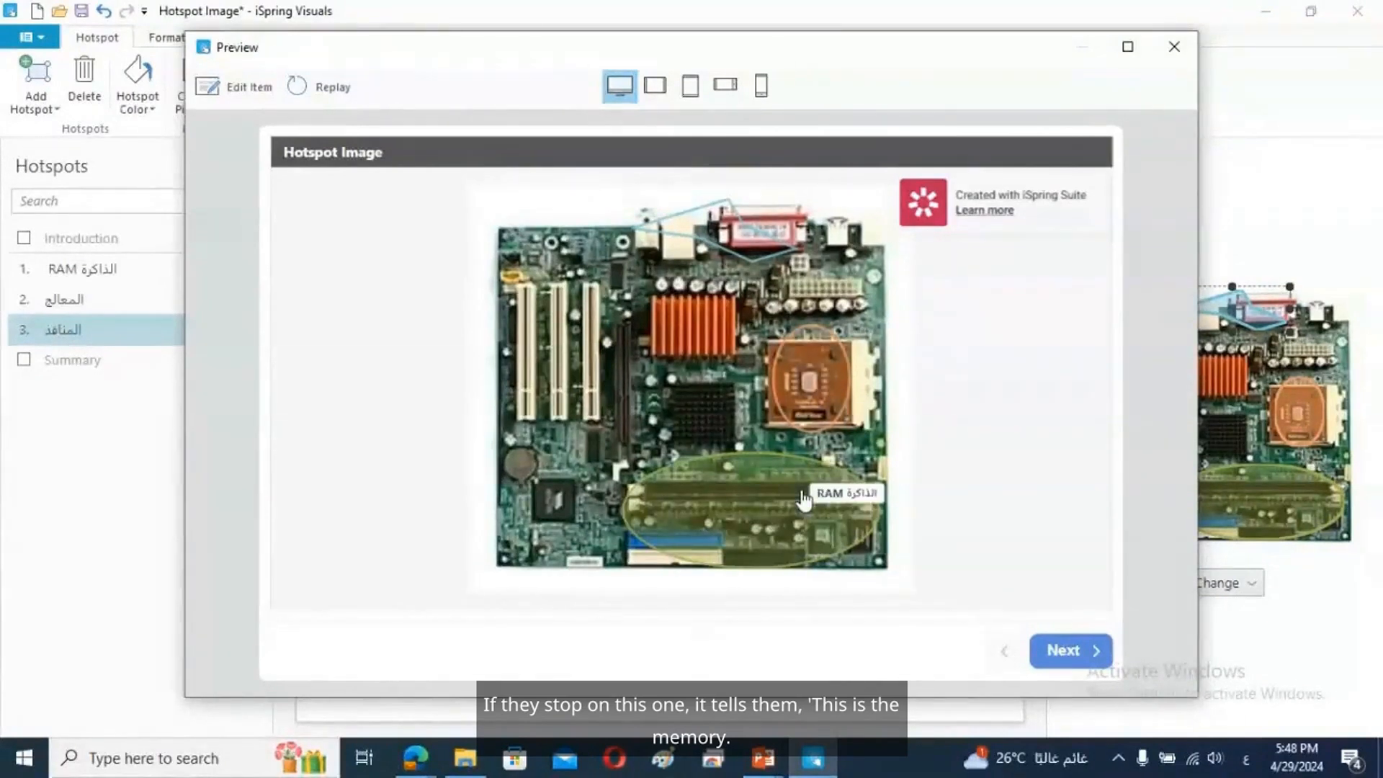
mouse_move(736, 248)
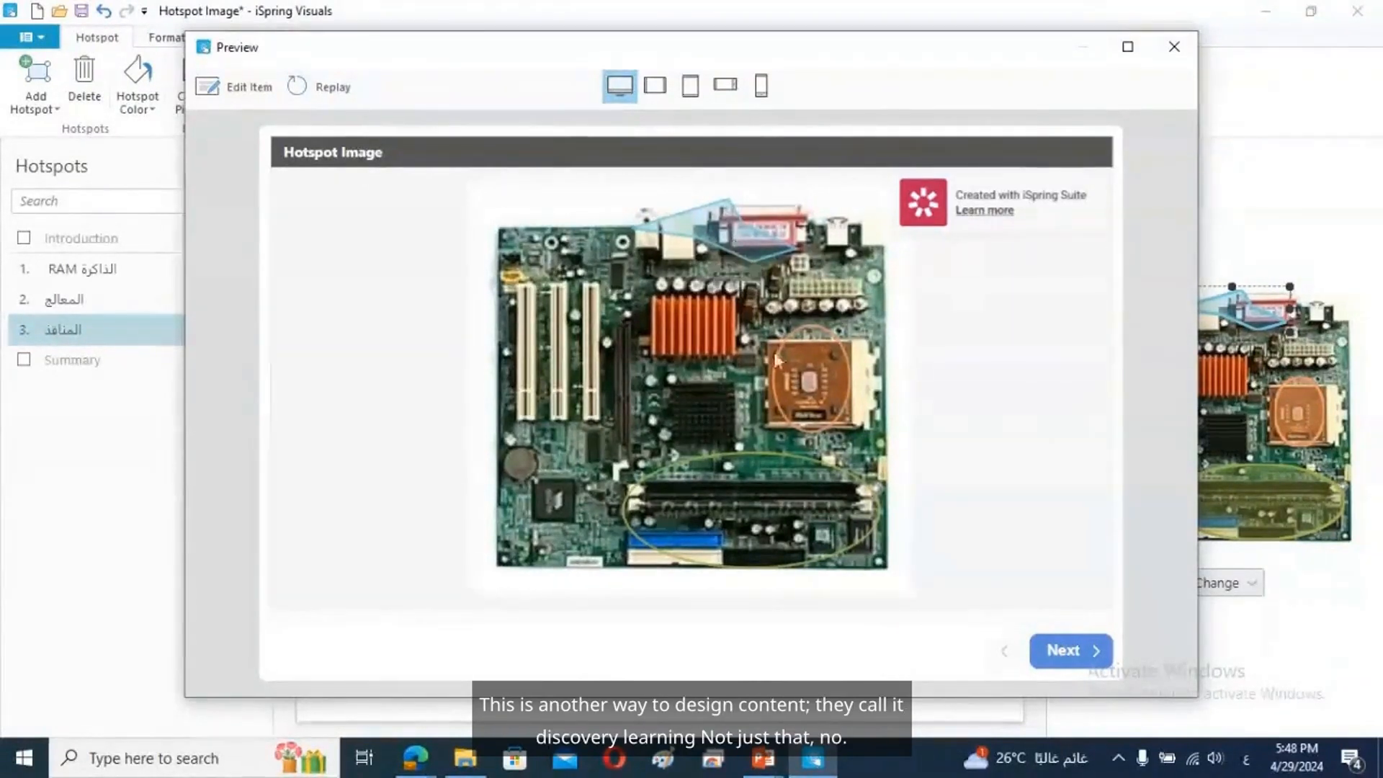
mouse_move(749, 486)
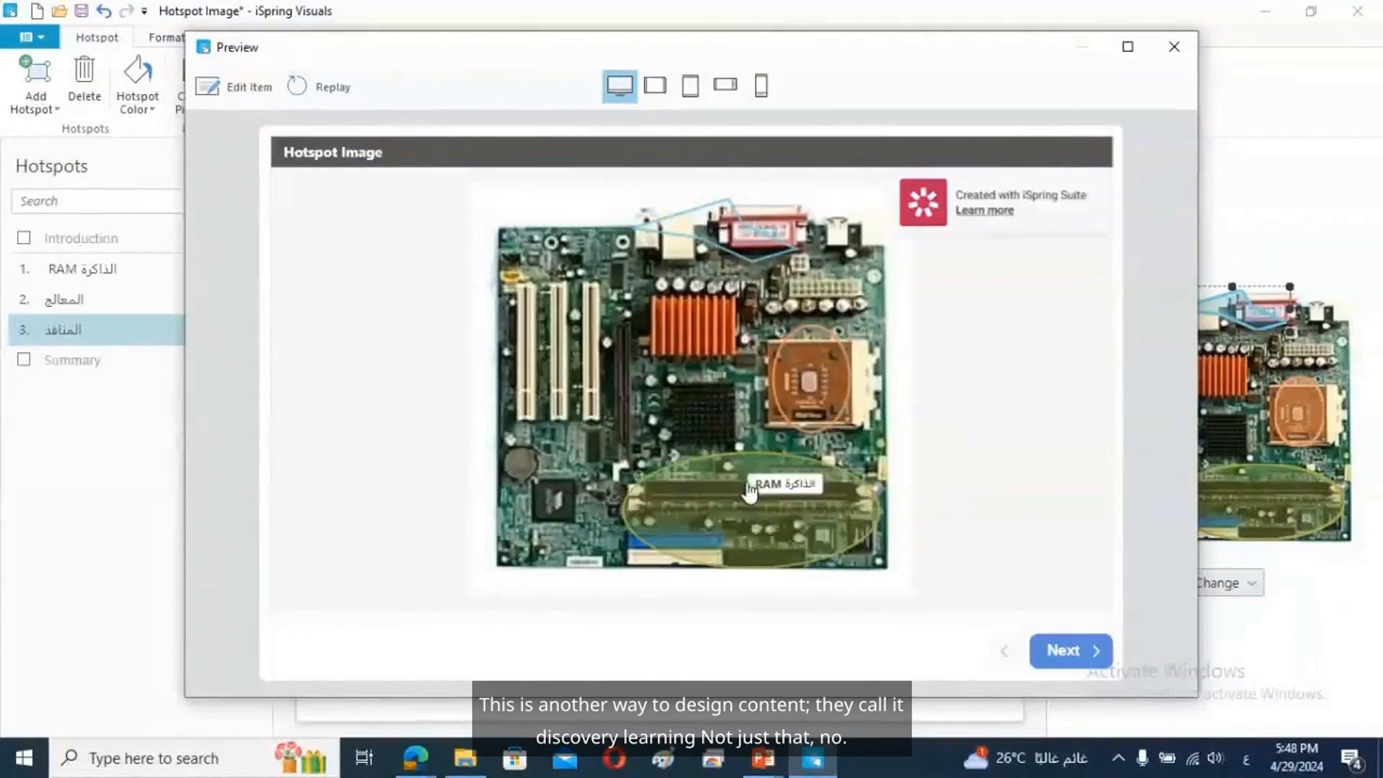
left_click(731, 522)
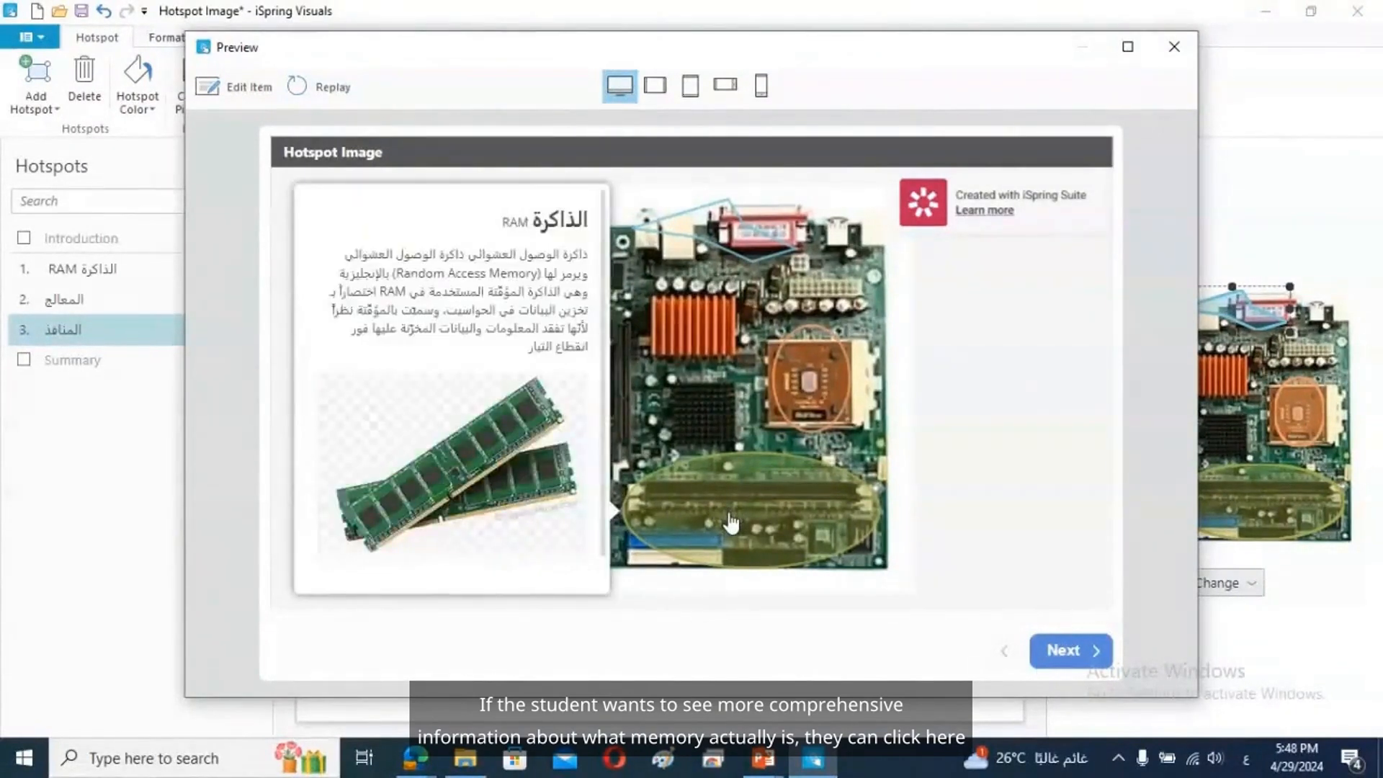